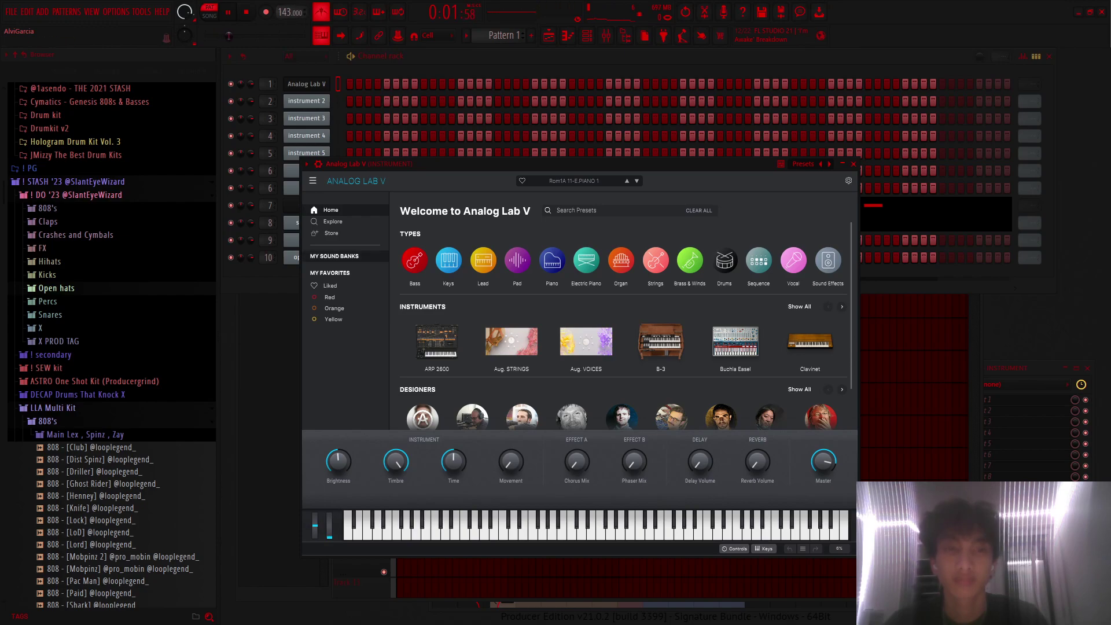
Step: Browse the Analog Lab V sound banks and load the Bland preset from the PRIVATE bank
click(736, 258)
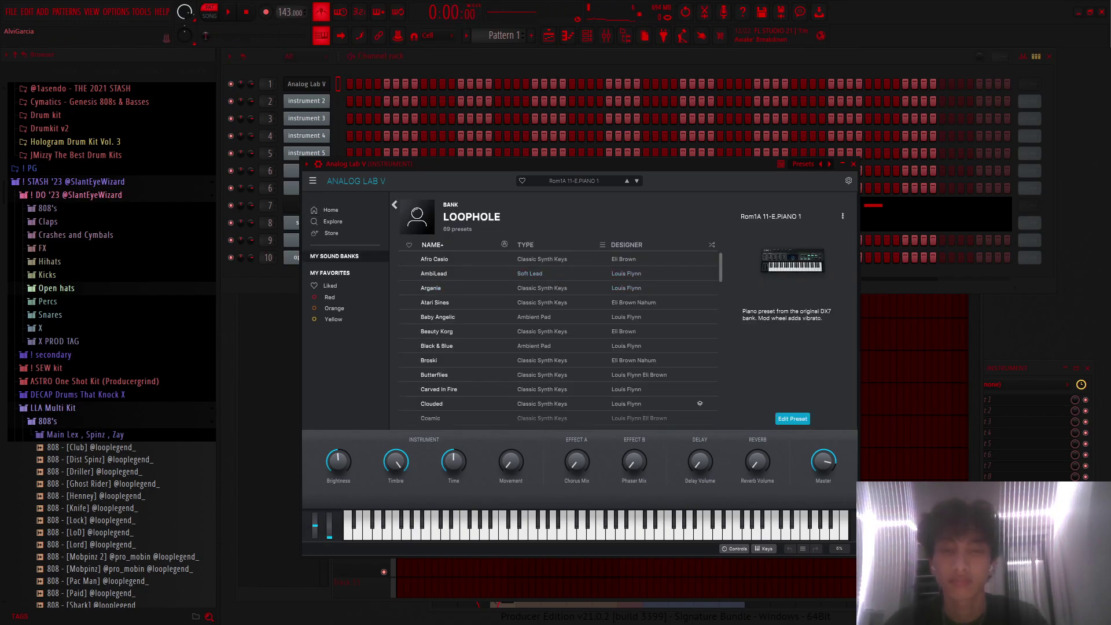
click(394, 204)
click(660, 283)
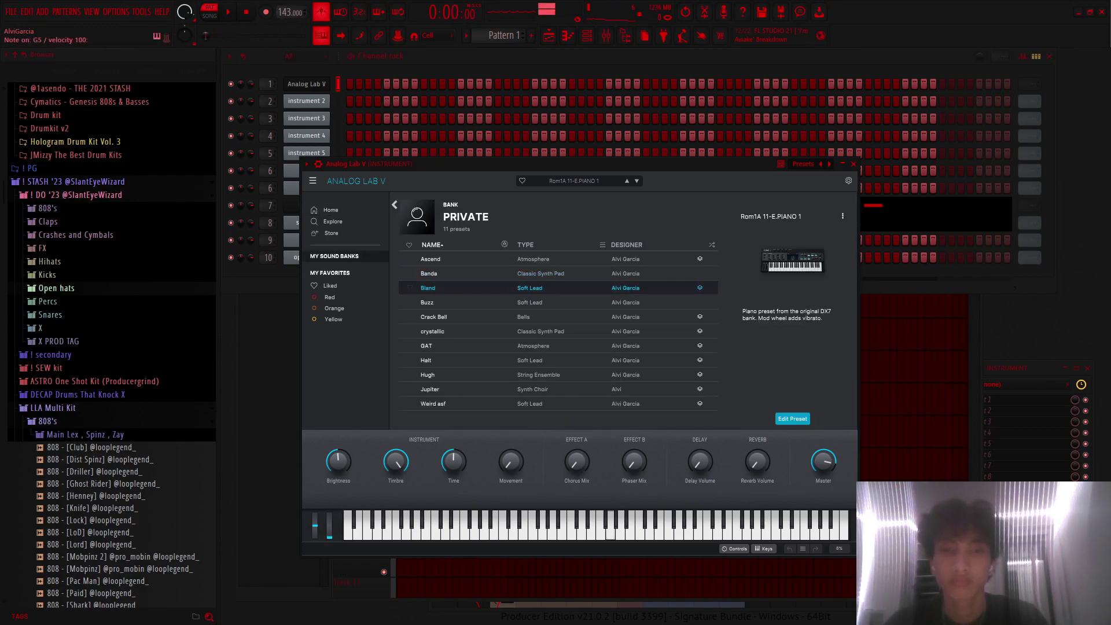
click(428, 287)
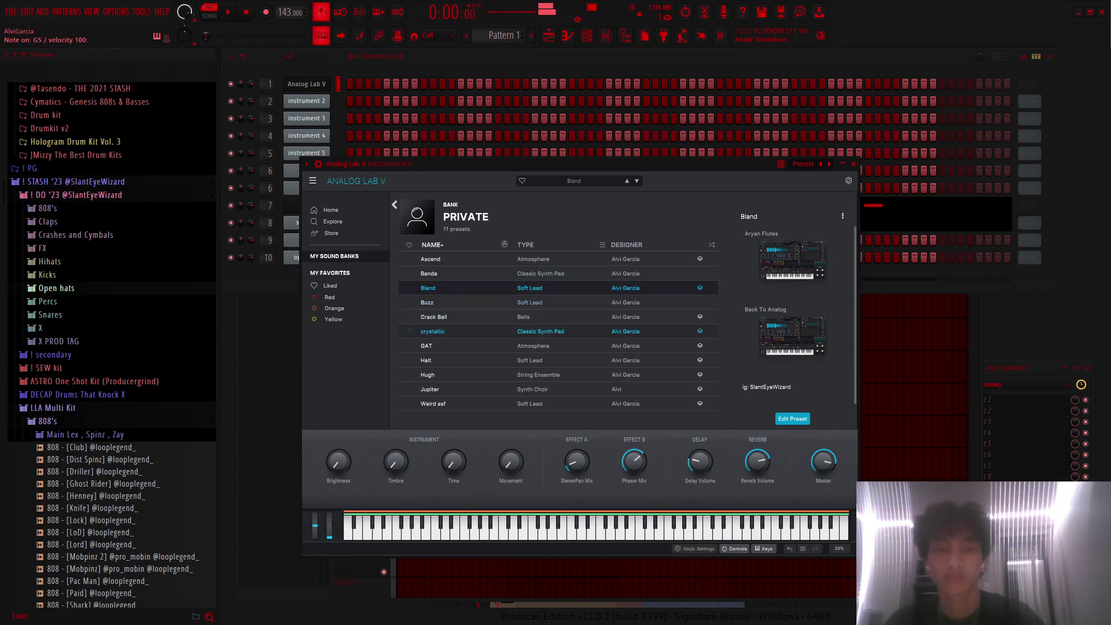
Step: Open the Analog Lab V channel in the piano roll and draw a C5 note at bar 1 followed by an F#5 note
click(852, 164)
click(568, 35)
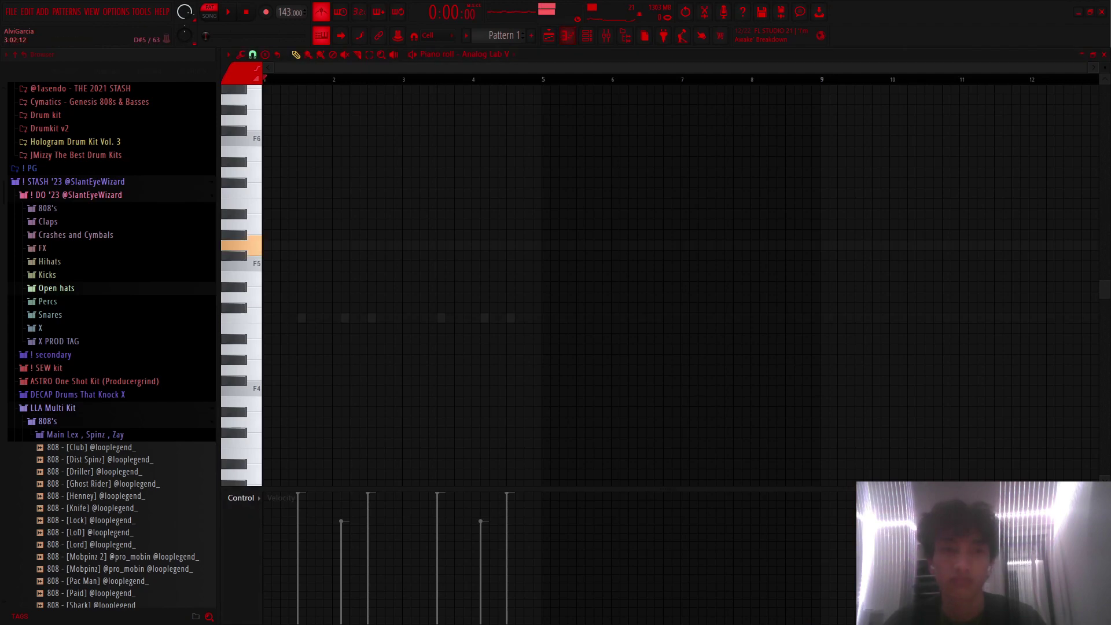
scroll(272, 318, up, 3)
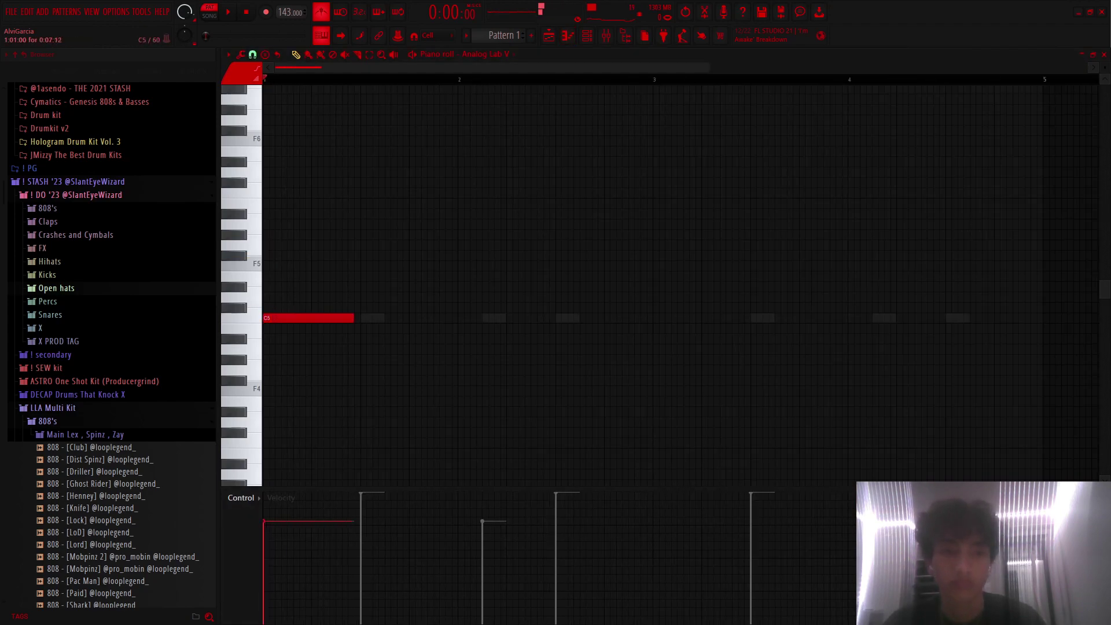
key(space)
scroll(272, 317, up, 1)
key(space)
drag(395, 318, 362, 318)
key(space)
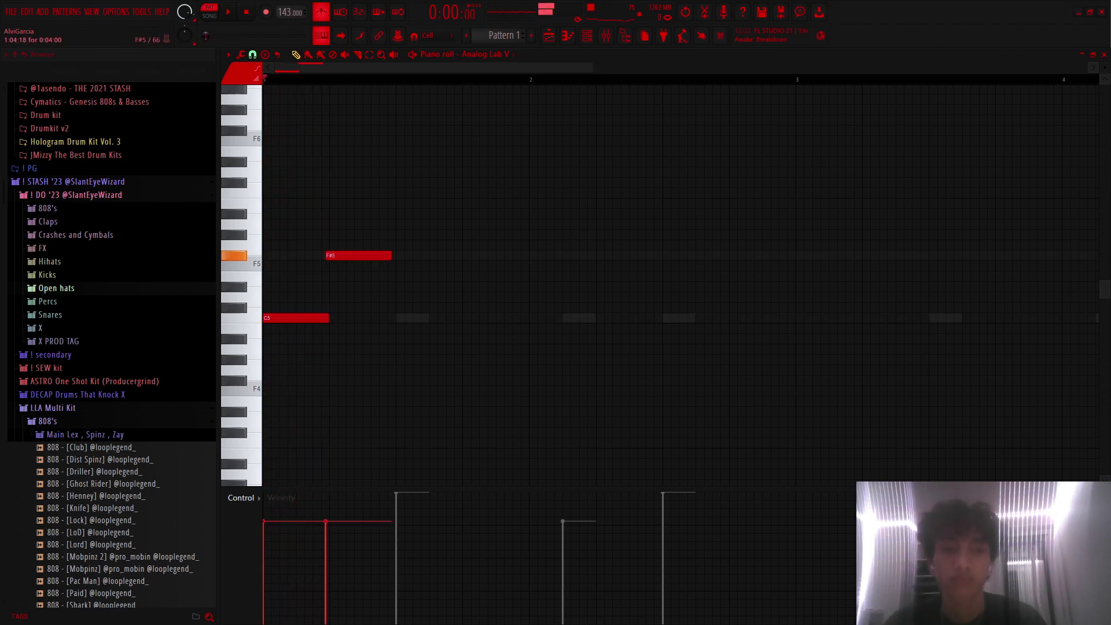
Step: Raise the second note to G5 and add G#5 and G5 notes after it in bar 1
drag(347, 256, 348, 245)
key(space)
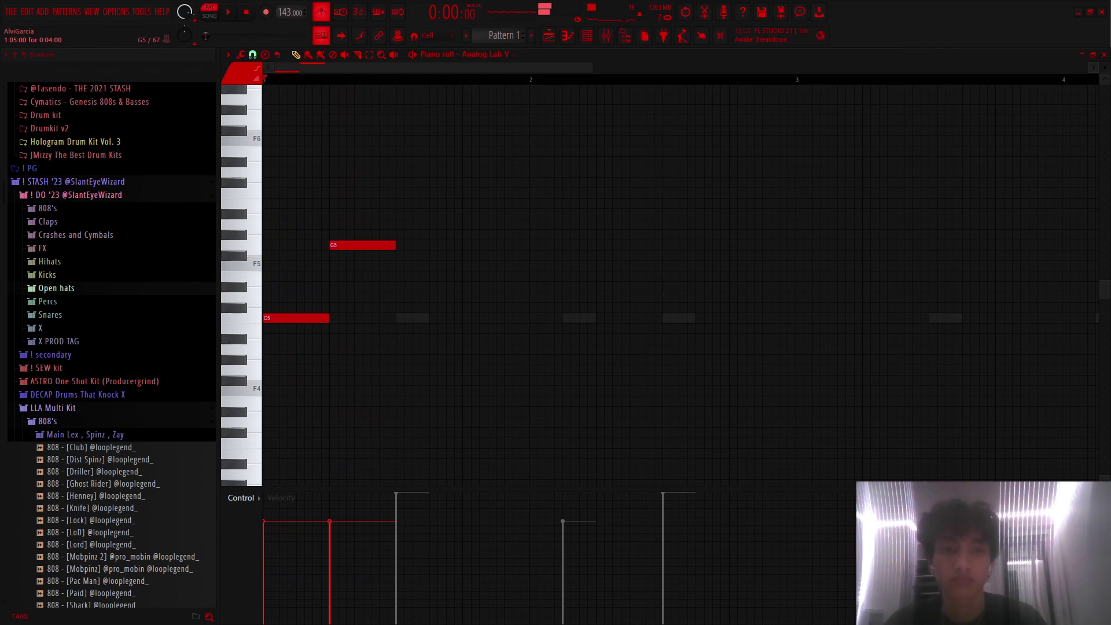
key(space)
key(space)
key(space)
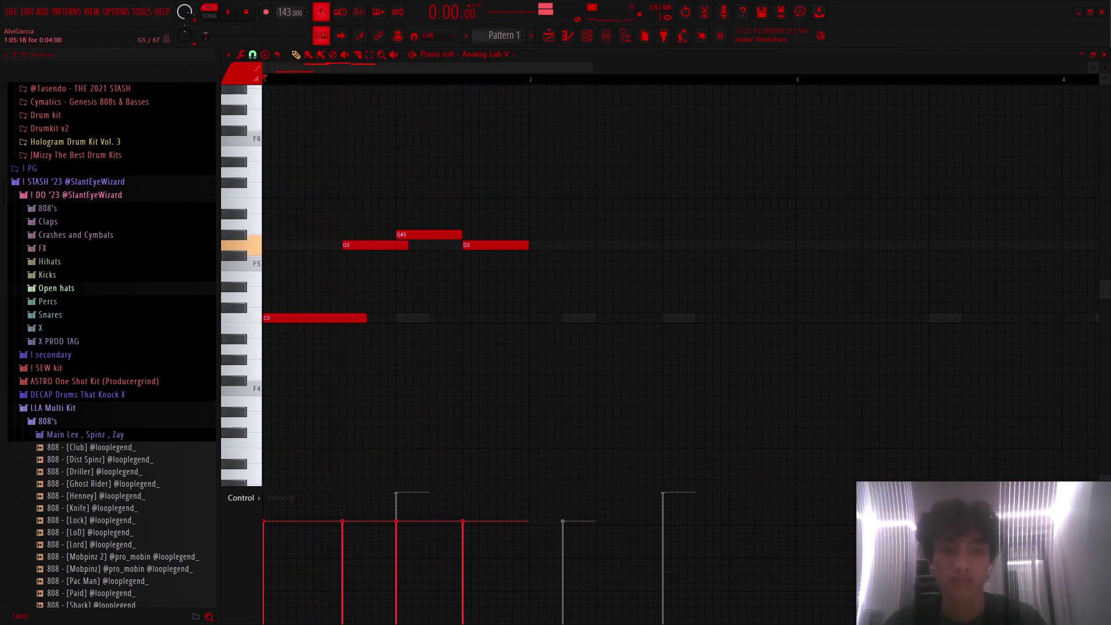
Step: Rework bar 1 as consecutive notes: C5 for six steps, G5 for four, G#5 for two and G5 for four
key(ctrl+z)
key(ctrl+z)
key(space)
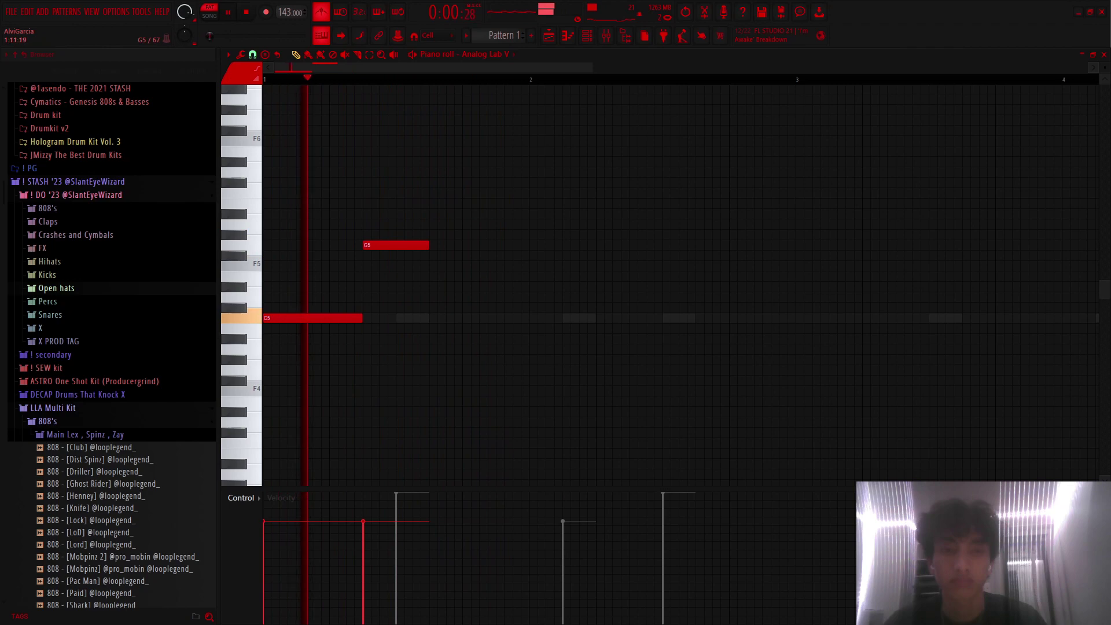
key(ctrl+y)
key(ctrl+y)
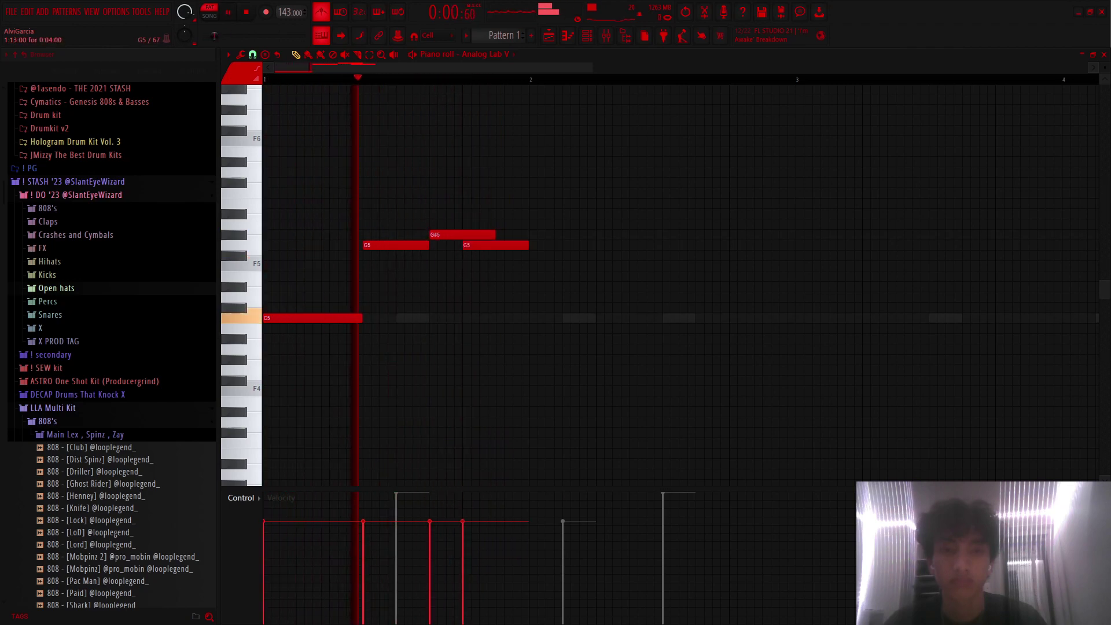
key(ctrl+y)
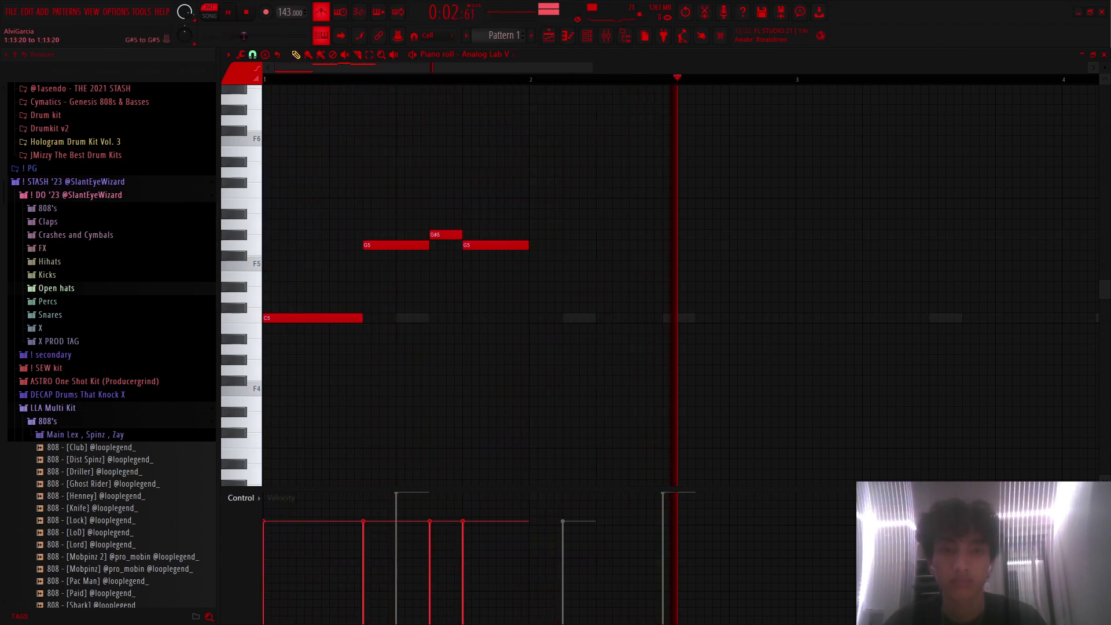
Step: Repeat the one-bar melody across four bars and transpose it up to start on D#5, using C#6 as the peak in bars 2 and 4
key(ctrl+y)
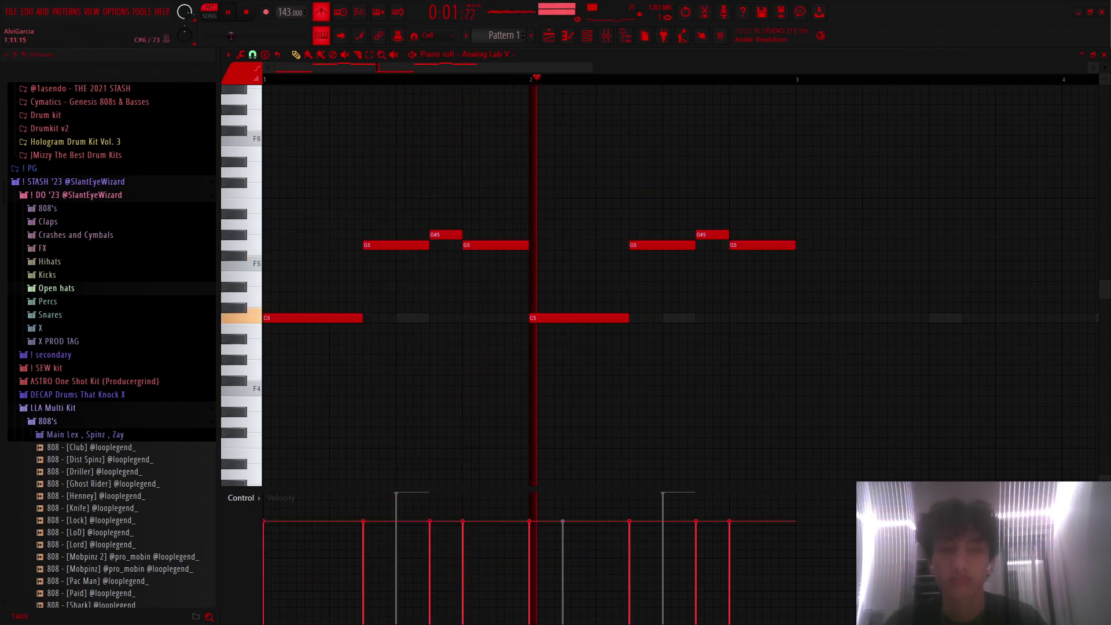
key(space)
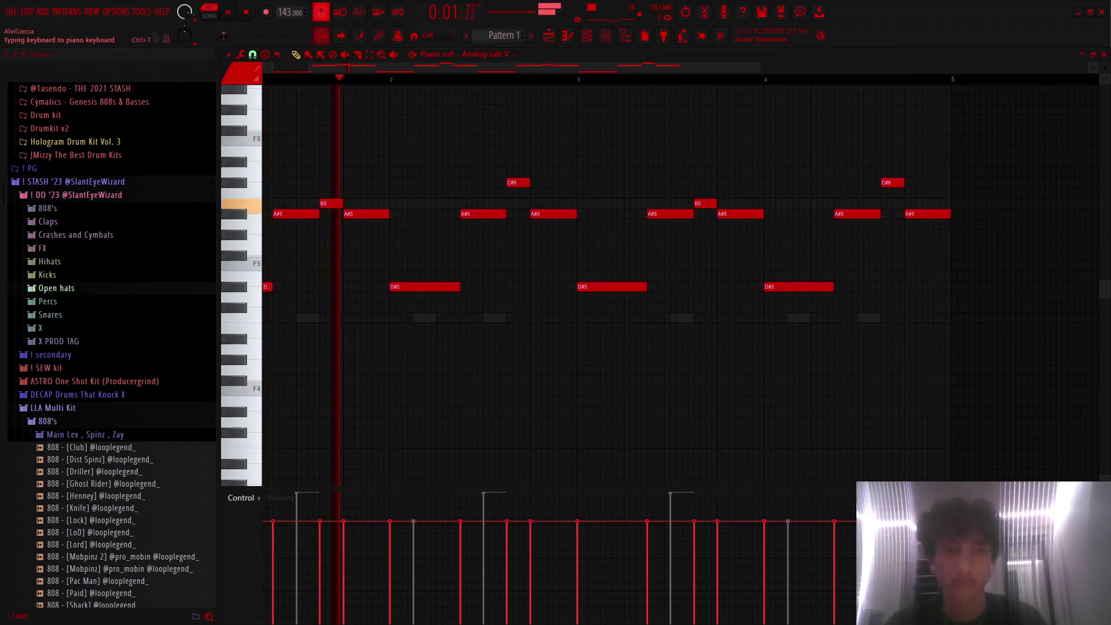
Step: Add 12-step A#4 notes under the melody at the start of bars 1 and 2
ctrl+scroll(681, 284, up, 2)
scroll(681, 283, down, 3)
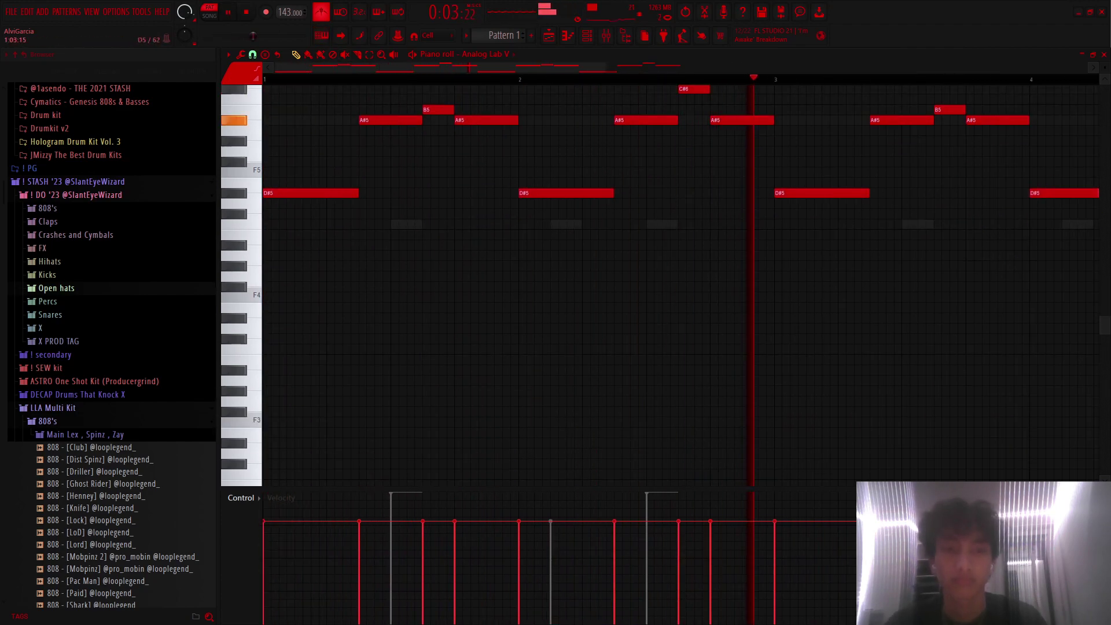
key(space)
click(287, 255)
drag(287, 256, 287, 245)
key(space)
click(555, 244)
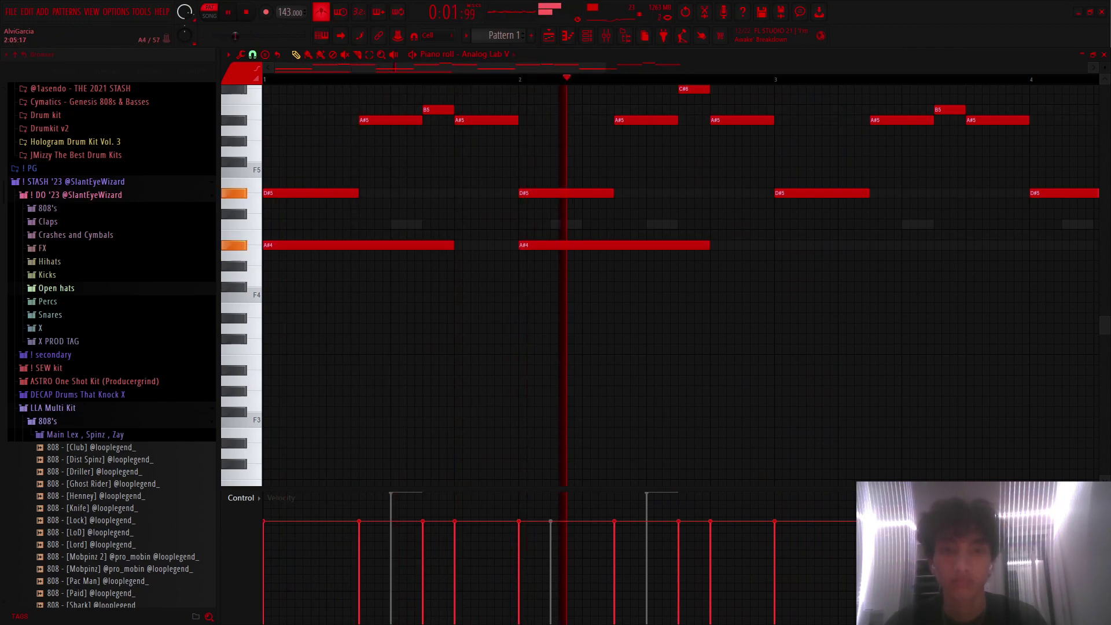
Step: Shift bar 2's A#4 note so that it ends at the start of bar 3
scroll(679, 284, right, 3)
key(space)
key(ctrl+z)
key(ctrl+z)
key(space)
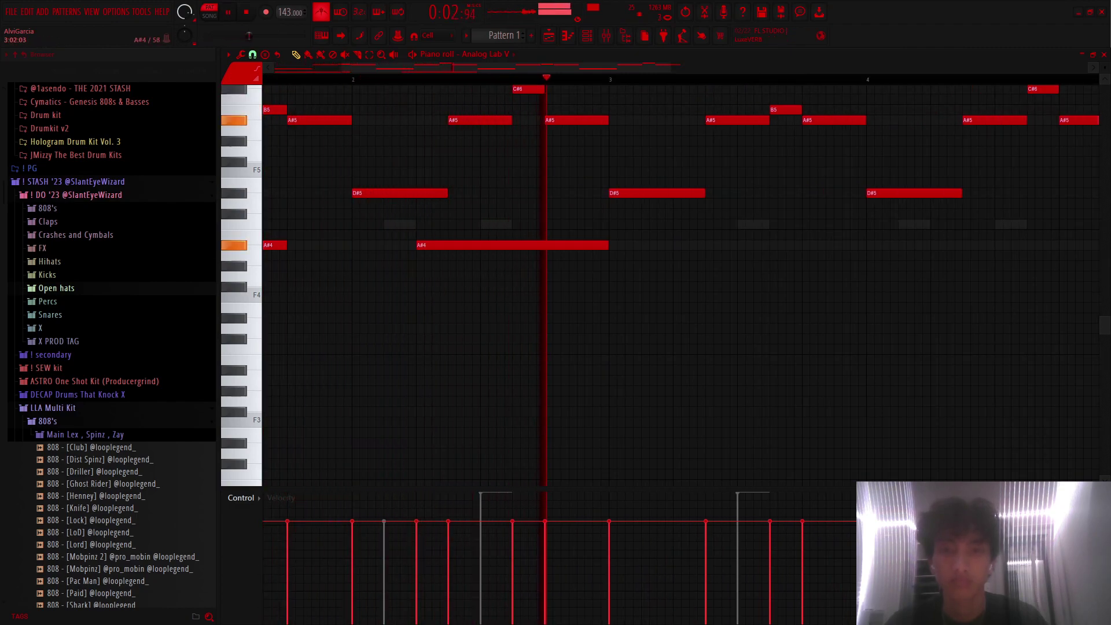
Step: Add 12-step B4 notes under the melody at the start of bars 3 and 4
key(space)
scroll(610, 244, down, 1)
click(614, 244)
drag(613, 245, 615, 233)
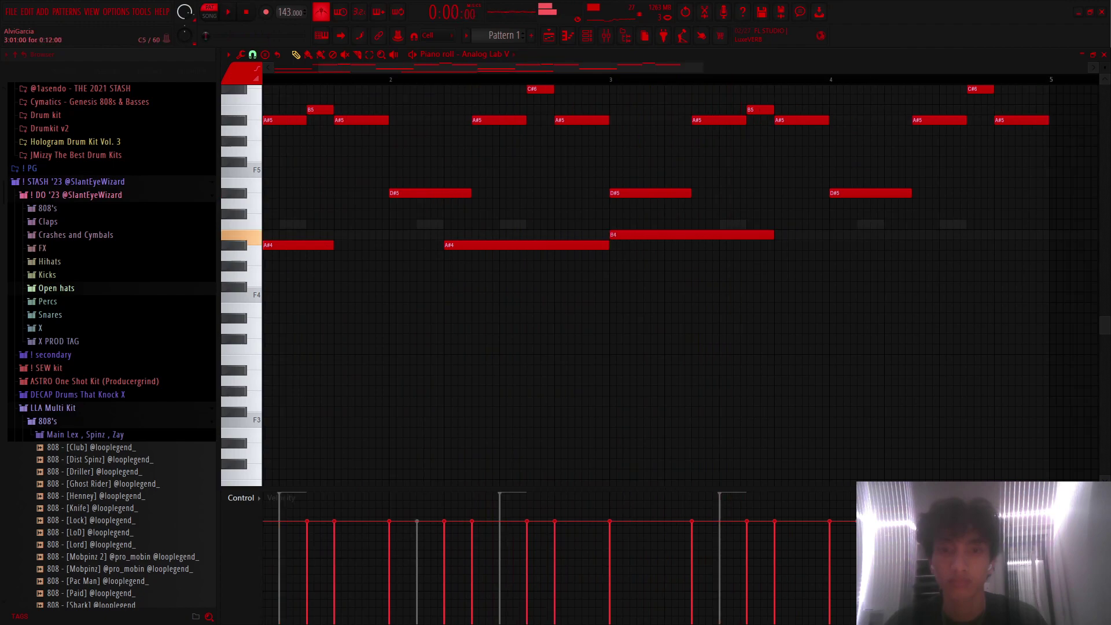
click(836, 234)
key(space)
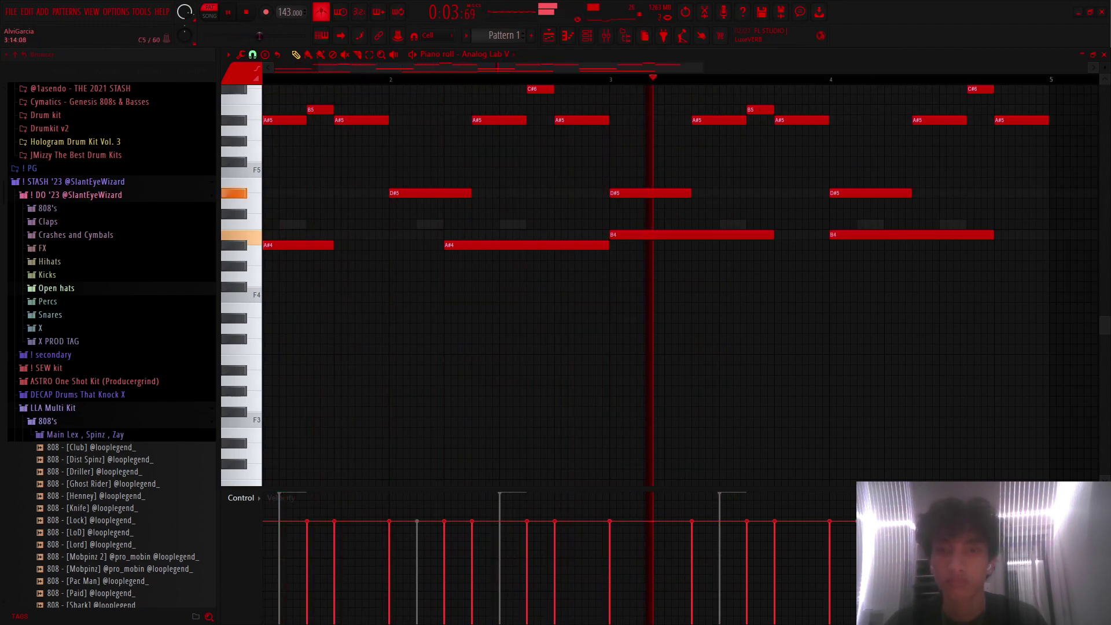
Step: Replace bar 1's A#4 and short D#5 notes with a single 12-step D#5 note
scroll(648, 283, down, 2)
scroll(680, 284, up, 2)
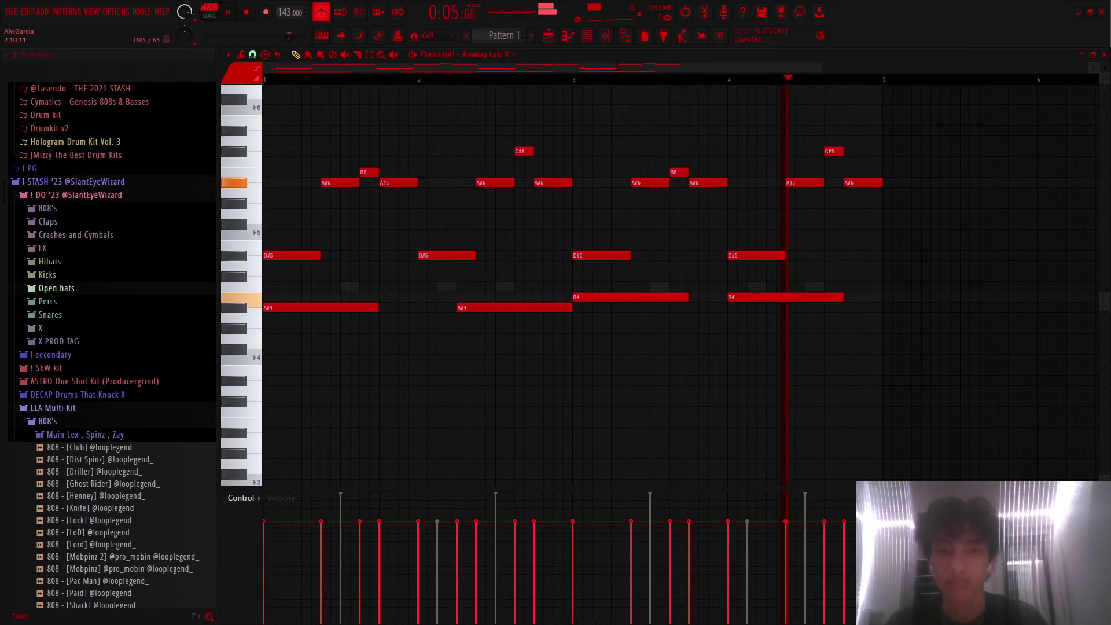
scroll(679, 283, up, 1)
scroll(680, 284, up, 2)
key(space)
drag(336, 307, 335, 255)
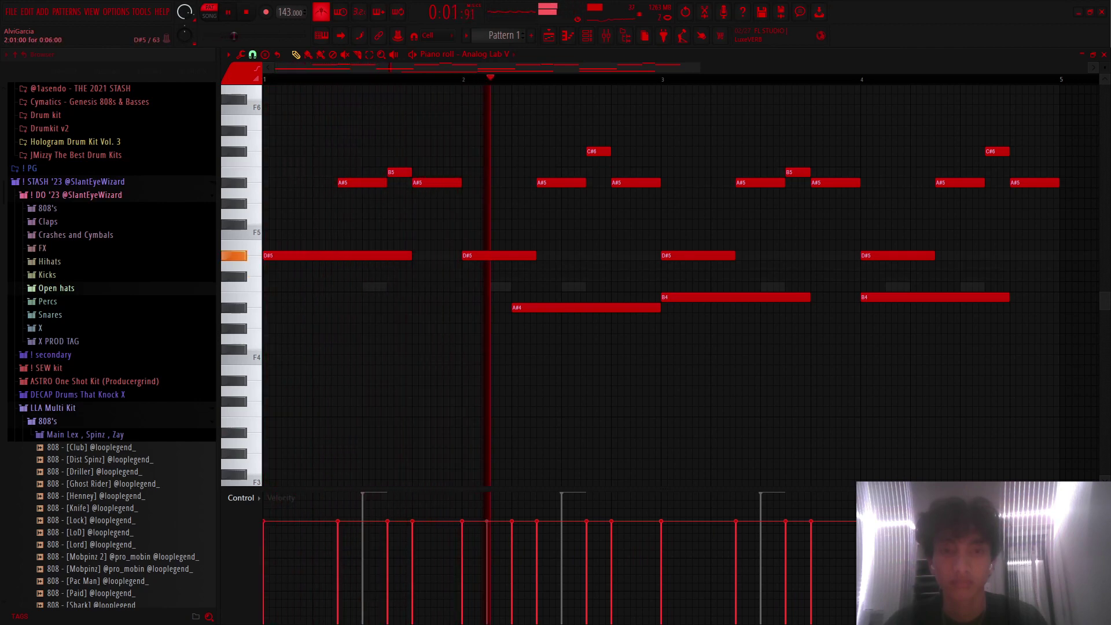
Step: Replace bar 2's short D#5 and A#4 notes with a 12-step D#5 note ending at the start of bar 3
right_click(498, 255)
key(space)
key(space)
right_click(579, 307)
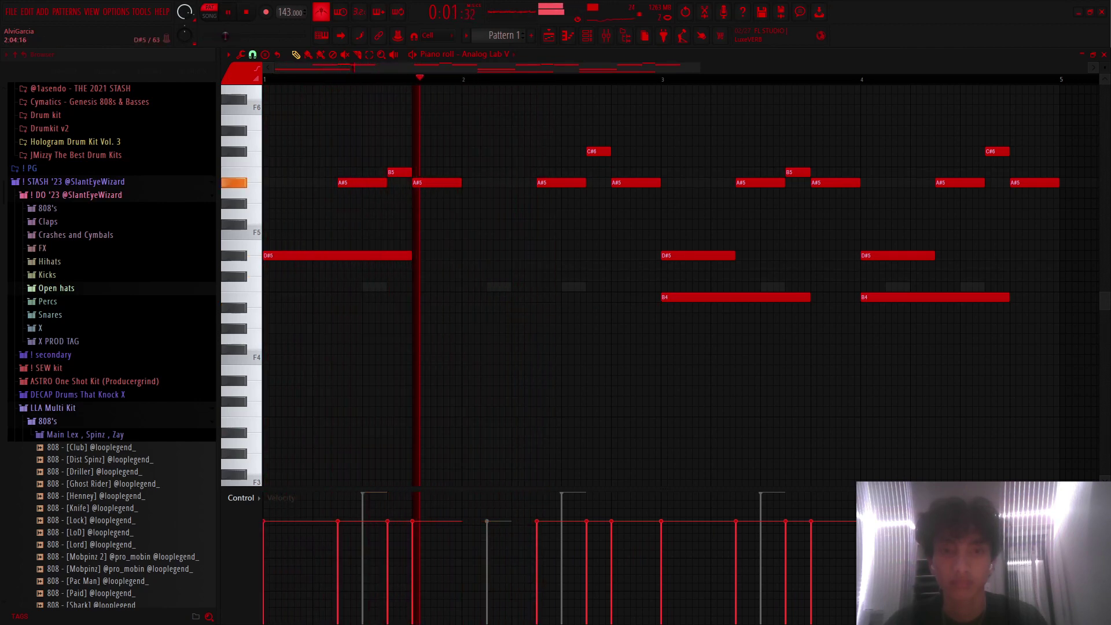
click(521, 255)
key(space)
key(space)
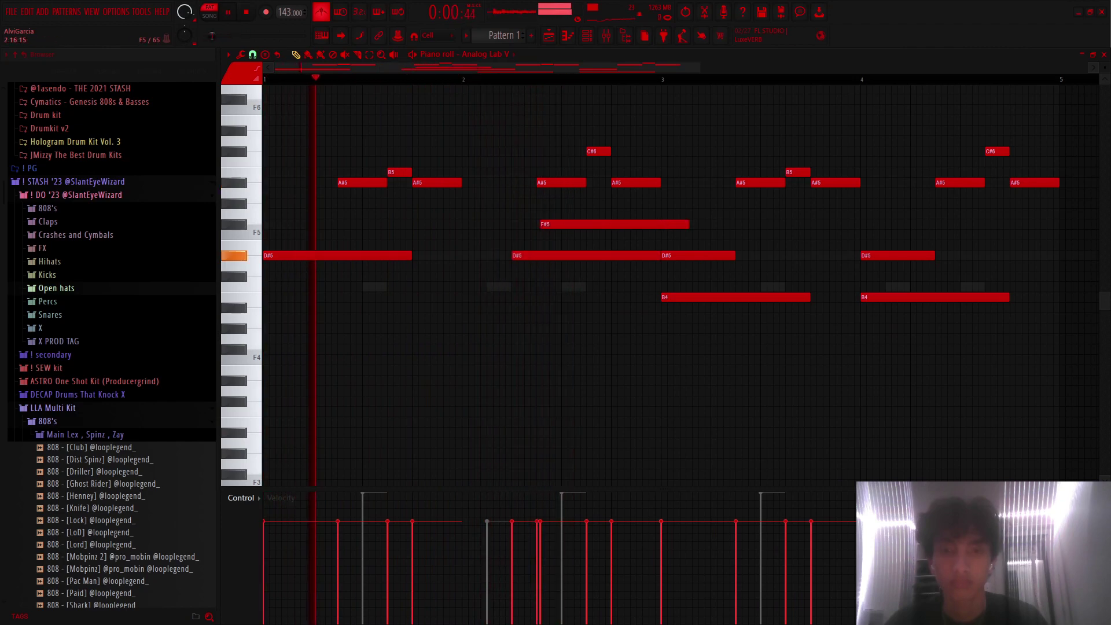
Step: Delete the short D#5 notes in bars 3 and 4 and shift bar 4's B4 note to finish at the bar's end
right_click(697, 255)
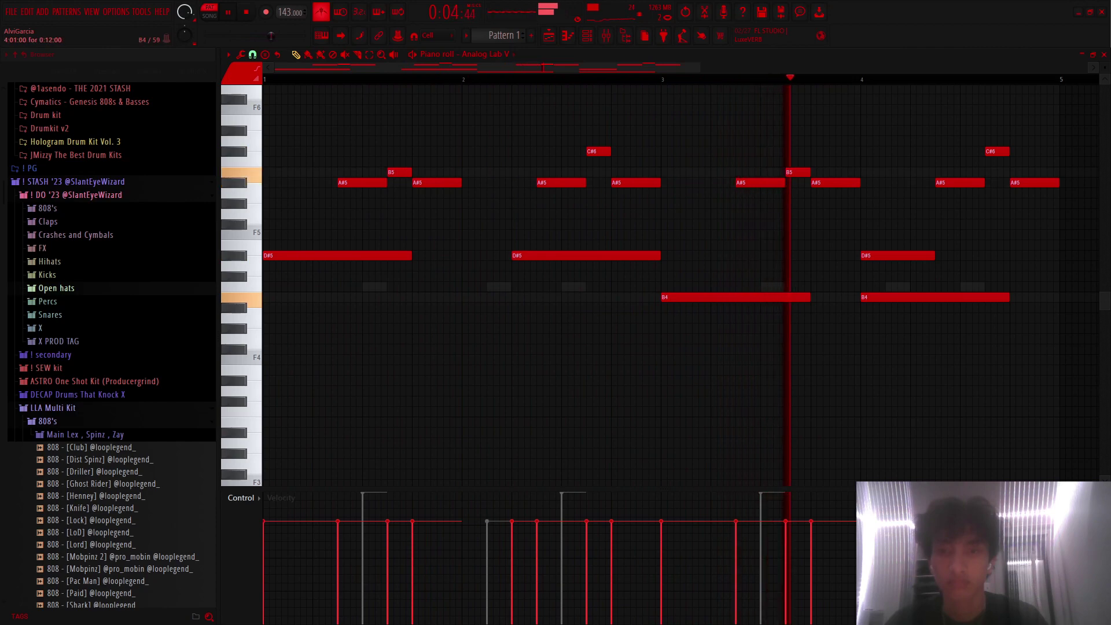
right_click(897, 255)
key(space)
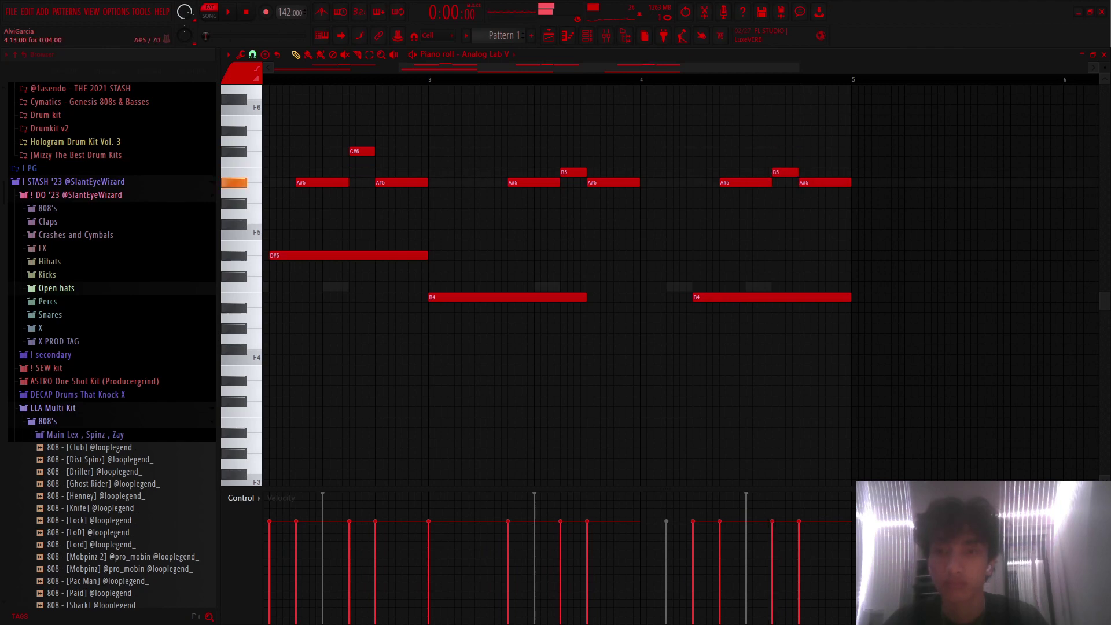
Step: Lower bar 4's long B4 note to A#4 and move the last melody note to G5
drag(821, 182, 828, 224)
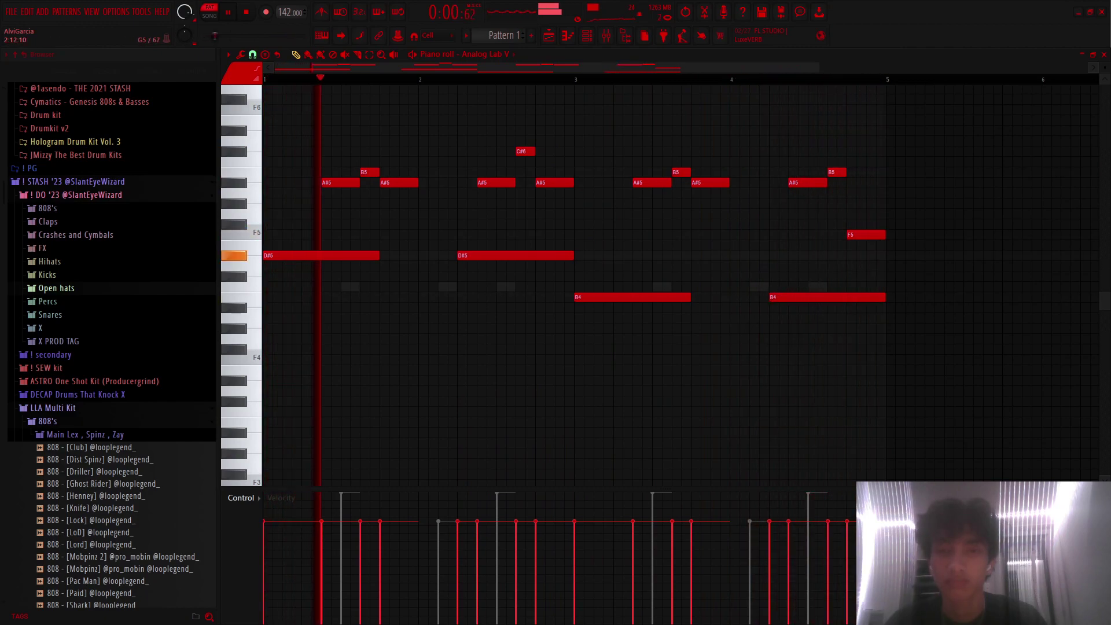
key(space)
mouse_move(827, 297)
mouse_down()
mouse_move(828, 328)
mouse_move(827, 307)
mouse_up()
drag(866, 234, 866, 213)
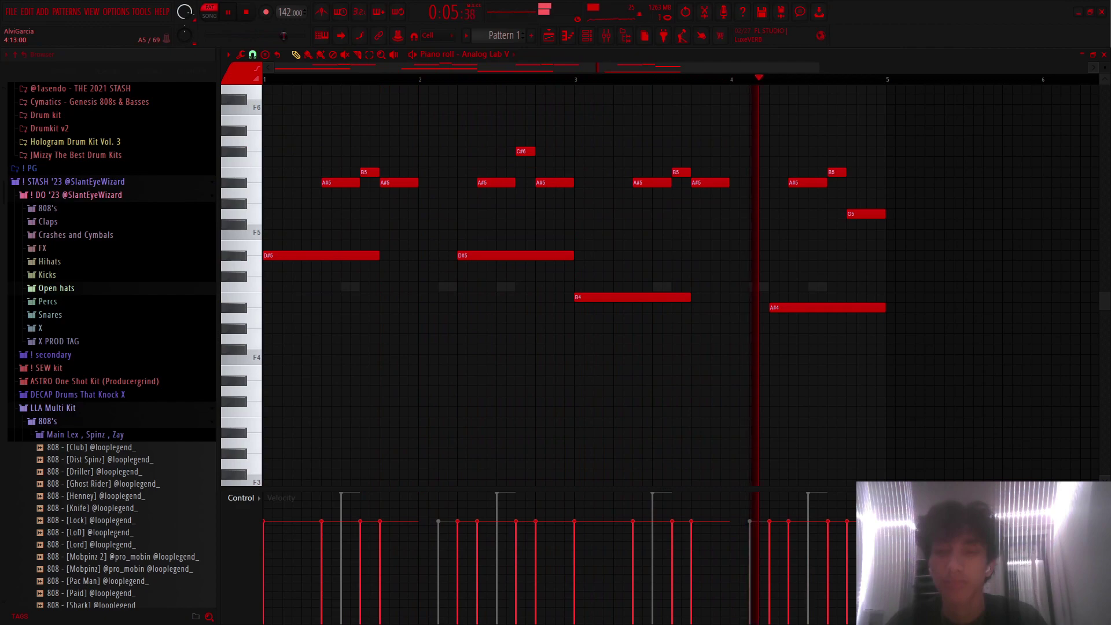
Step: Audition other pitches for bar 4's last melody note and set it to F5
key(space)
drag(866, 214, 867, 203)
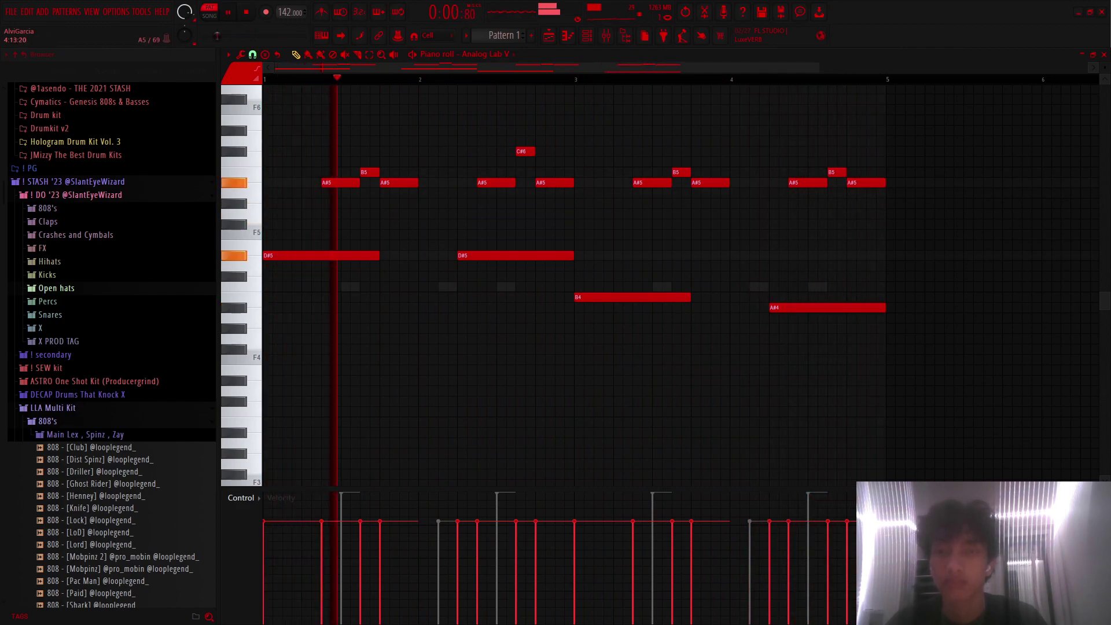
drag(866, 224, 861, 235)
key(space)
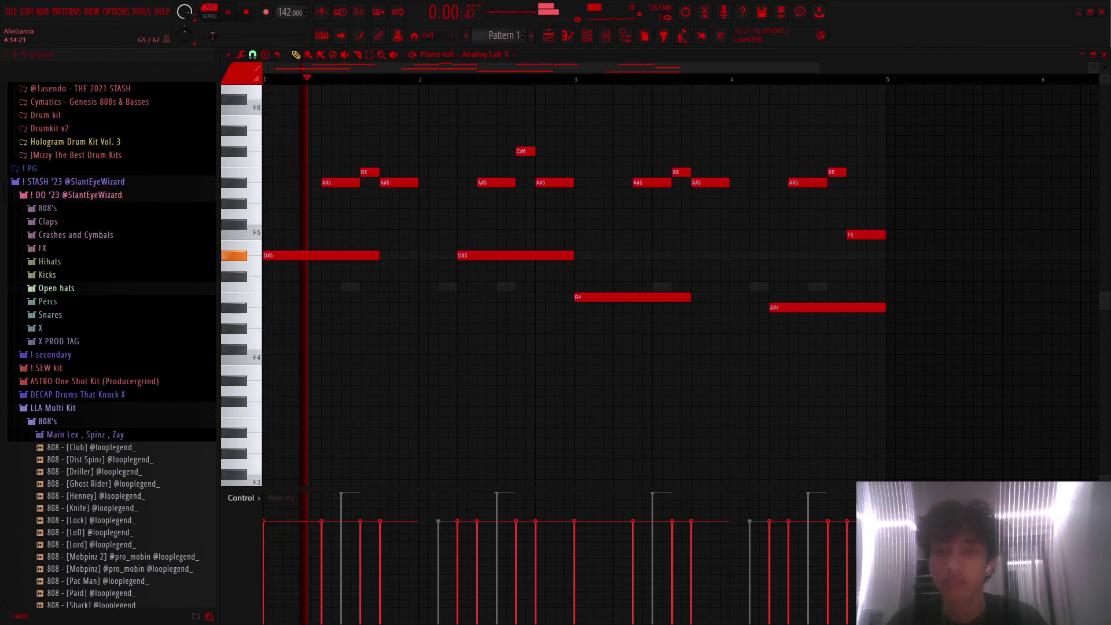
Step: Rework bar 4's ending by replacing the B5 with a two-step F5 and moving the last note to E5
ctrl+scroll(862, 232, up, 2)
drag(822, 224, 868, 245)
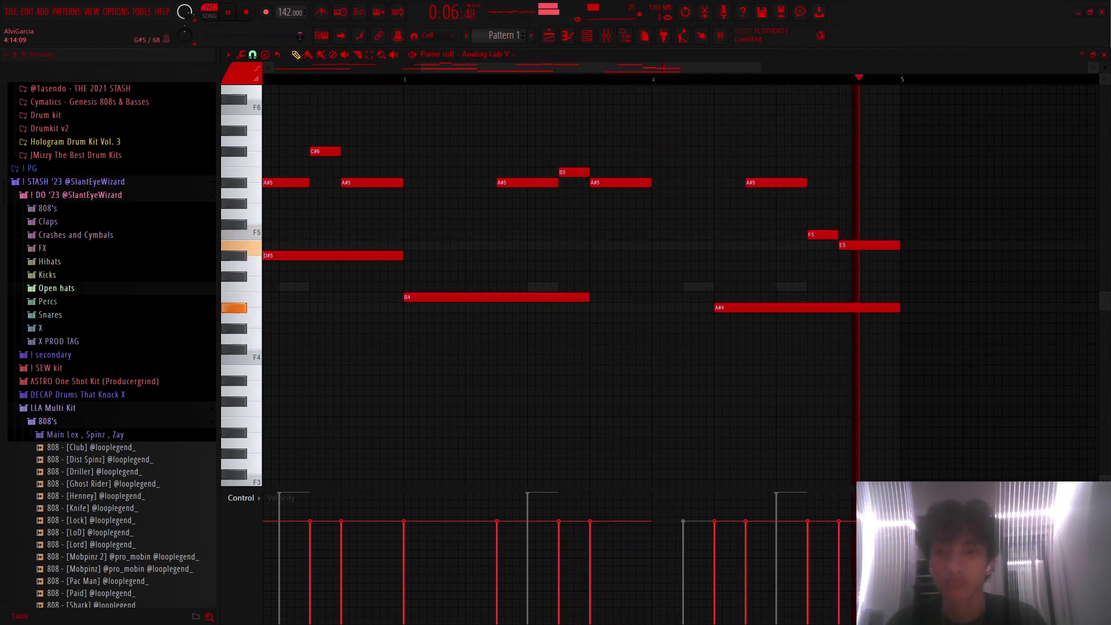
ctrl+scroll(755, 245, down, 2)
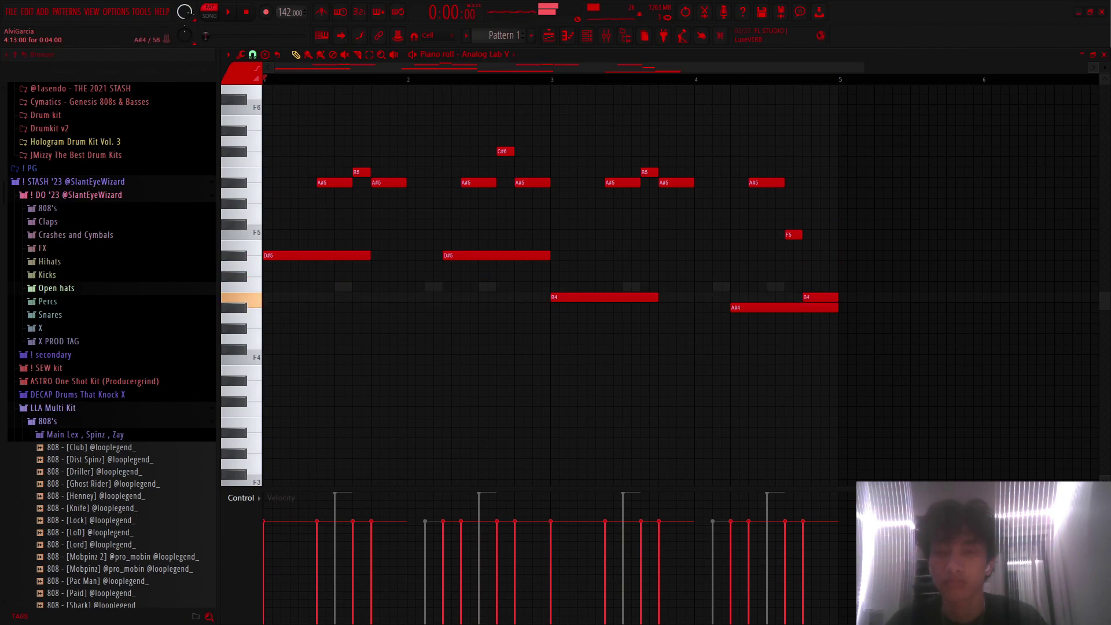
Step: Try bar 4's last melody note at D#6 with playback and undo the change
ctrl+scroll(789, 278, up, 2)
key(space)
drag(844, 297, 842, 130)
key(space)
scroll(680, 284, down, 2)
key(space)
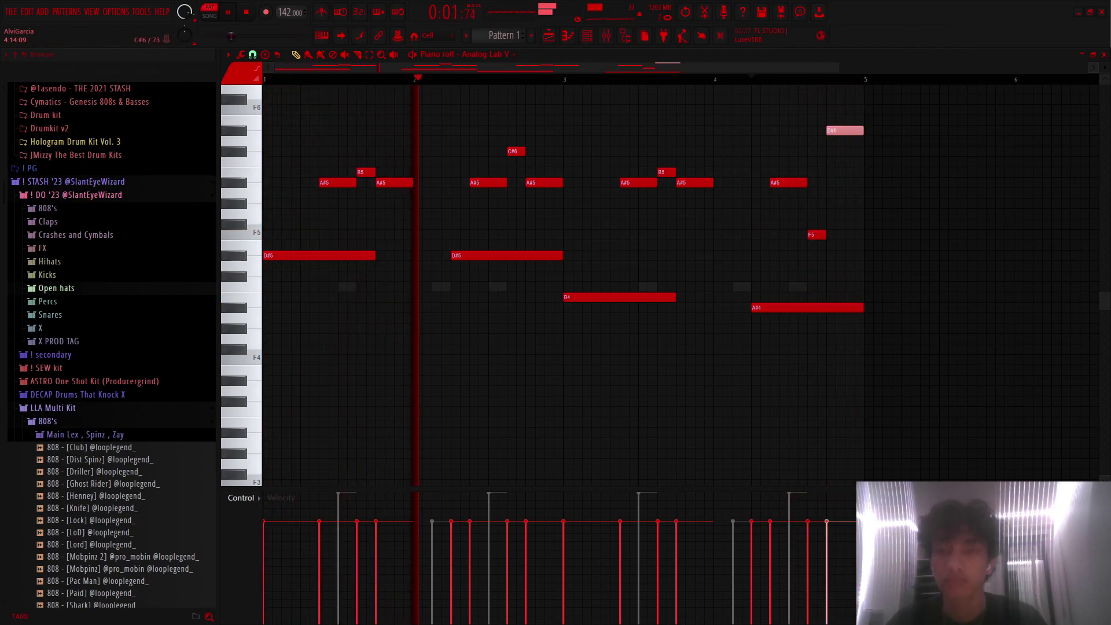
key(ctrl+z)
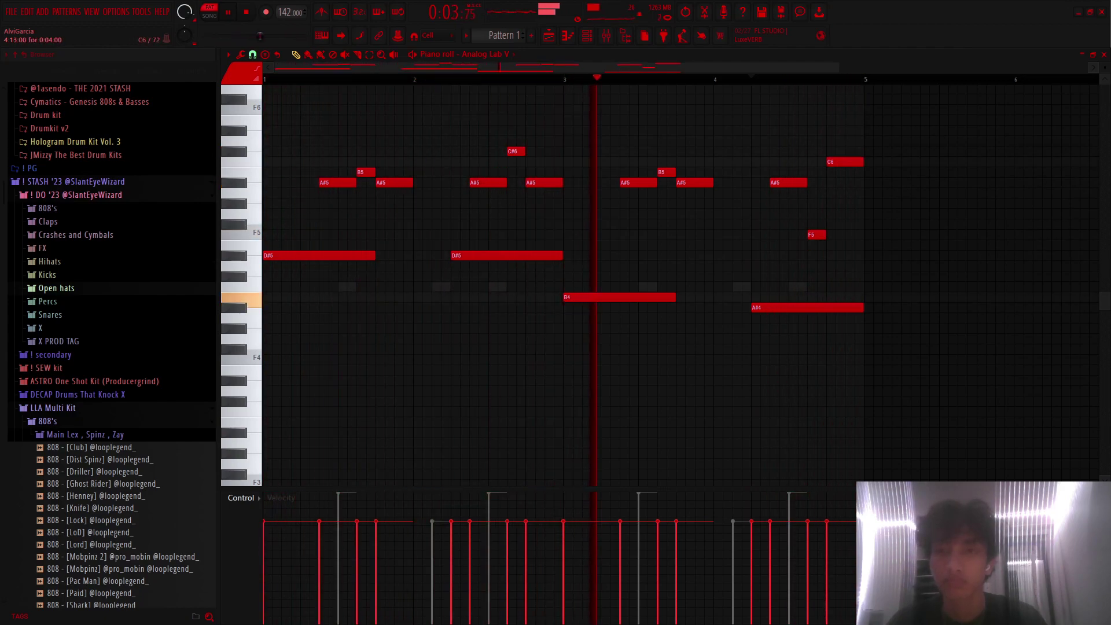
Step: Replace bar 4's last melody note with a four-step A#4 and play the pattern
scroll(848, 202, up, 2)
scroll(848, 202, up, 2)
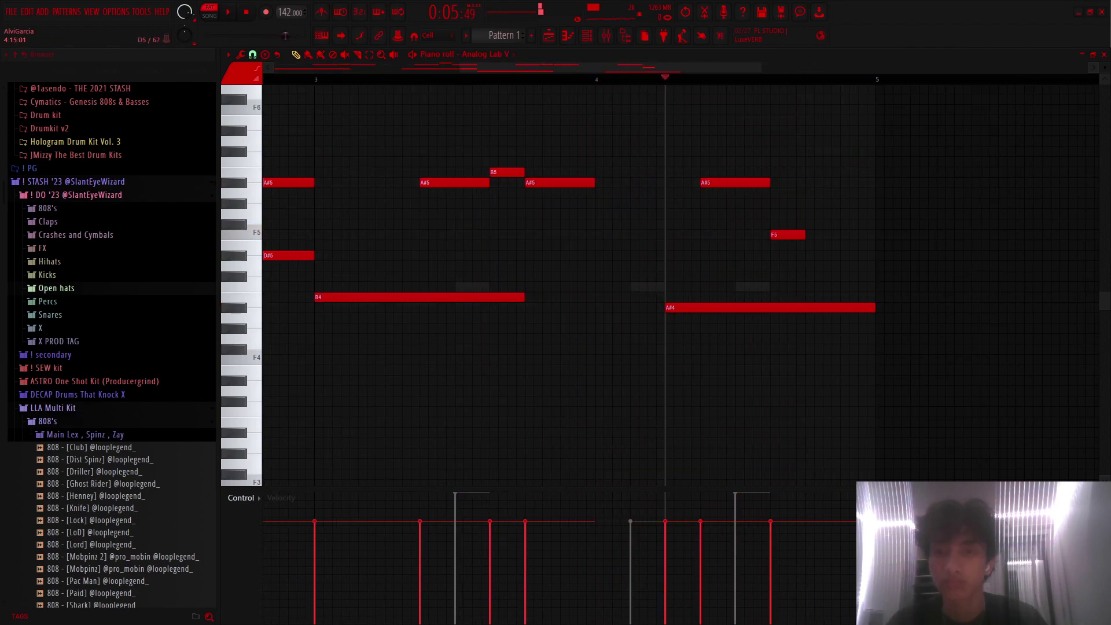
scroll(849, 203, down, 3)
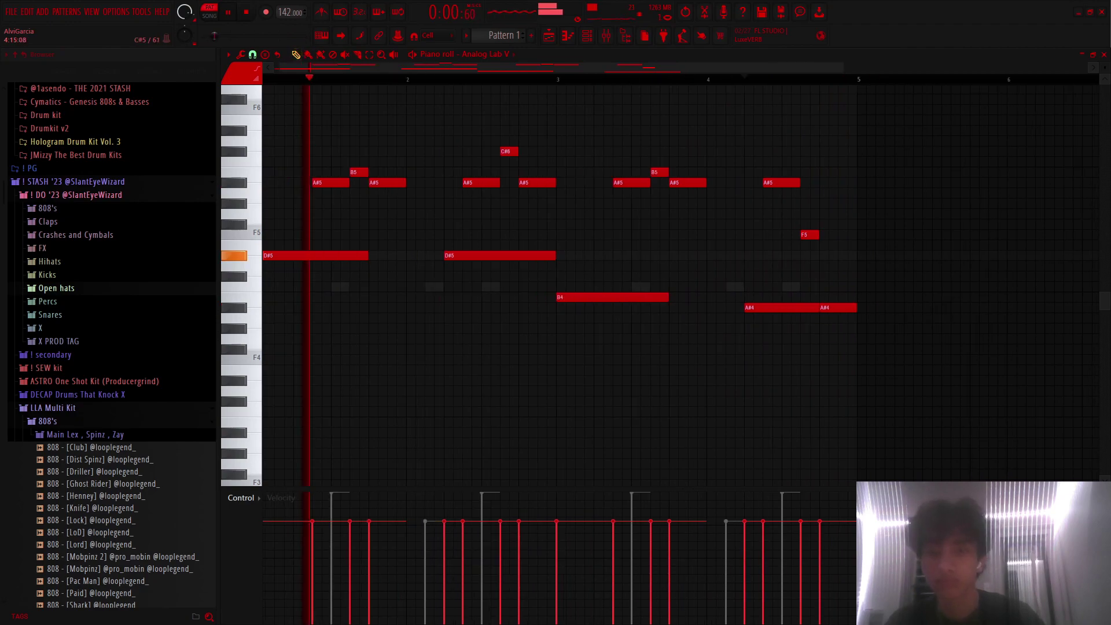
scroll(848, 202, down, 2)
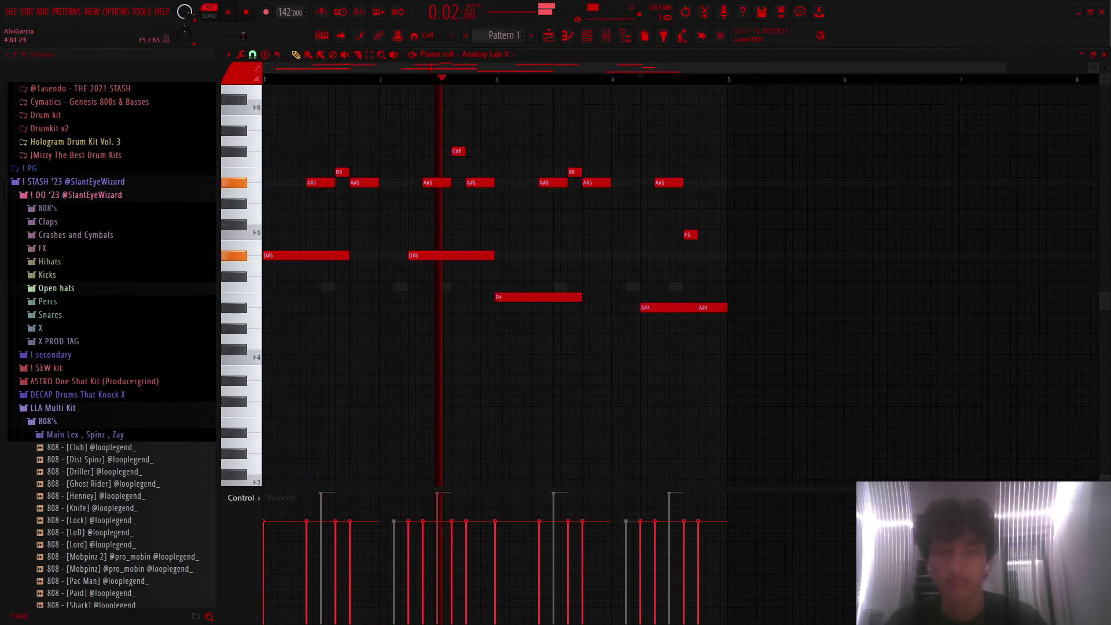
Step: Load Xpand!2 on the second channel, browse its pad presets and select PAD astro
key(F7)
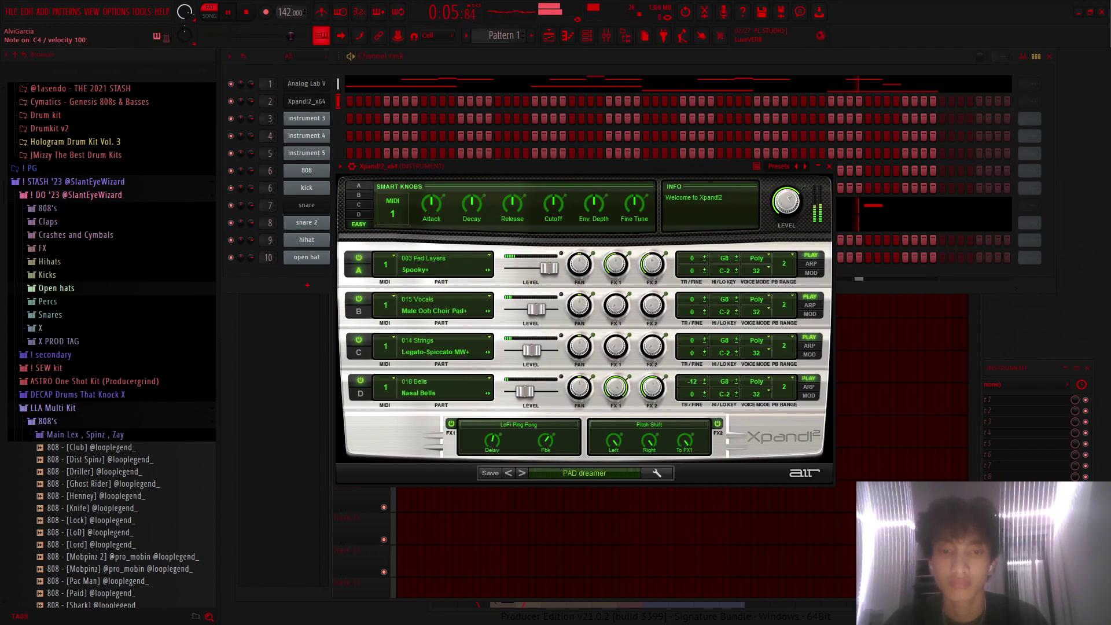
click(522, 473)
click(508, 473)
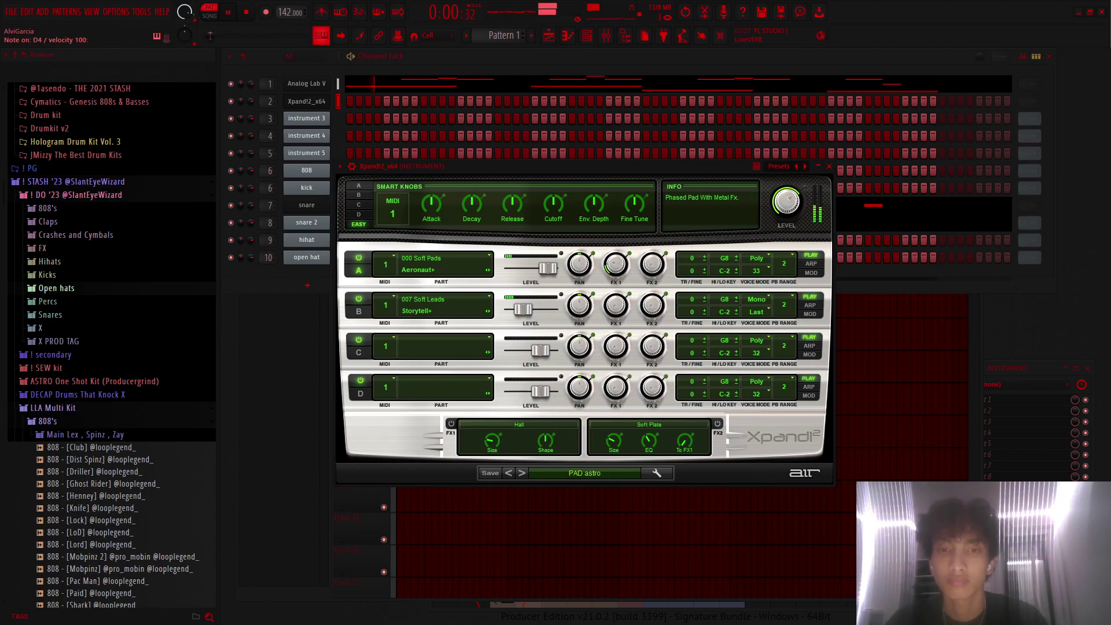
click(829, 166)
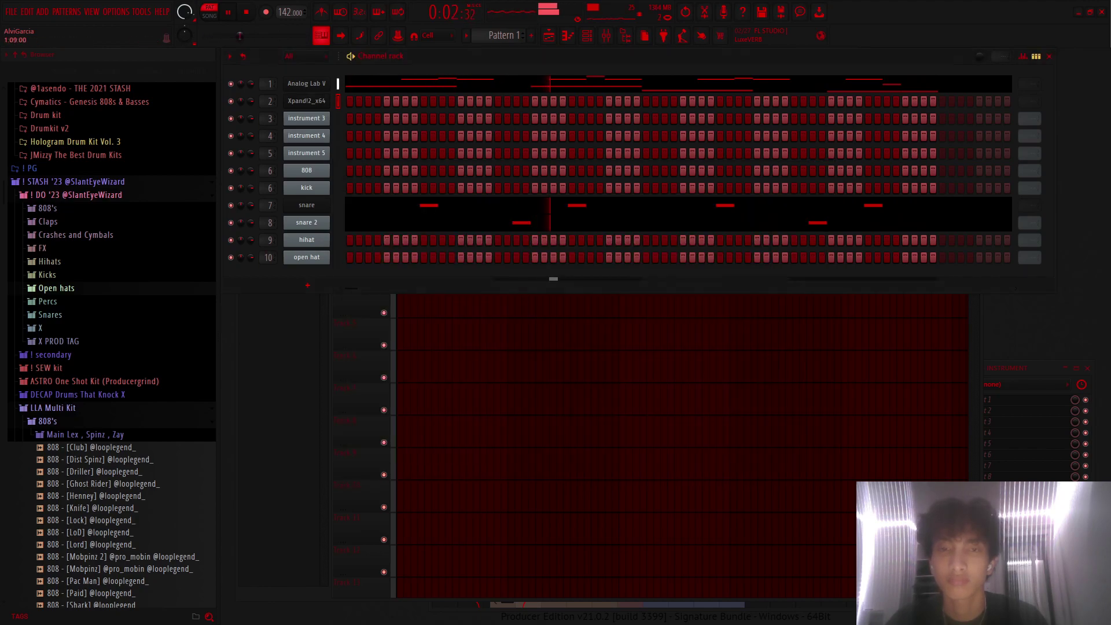
Step: Lengthen the pad's opening D#4 note to 1 bar 14 steps and duplicate it at bar 3
key(F7)
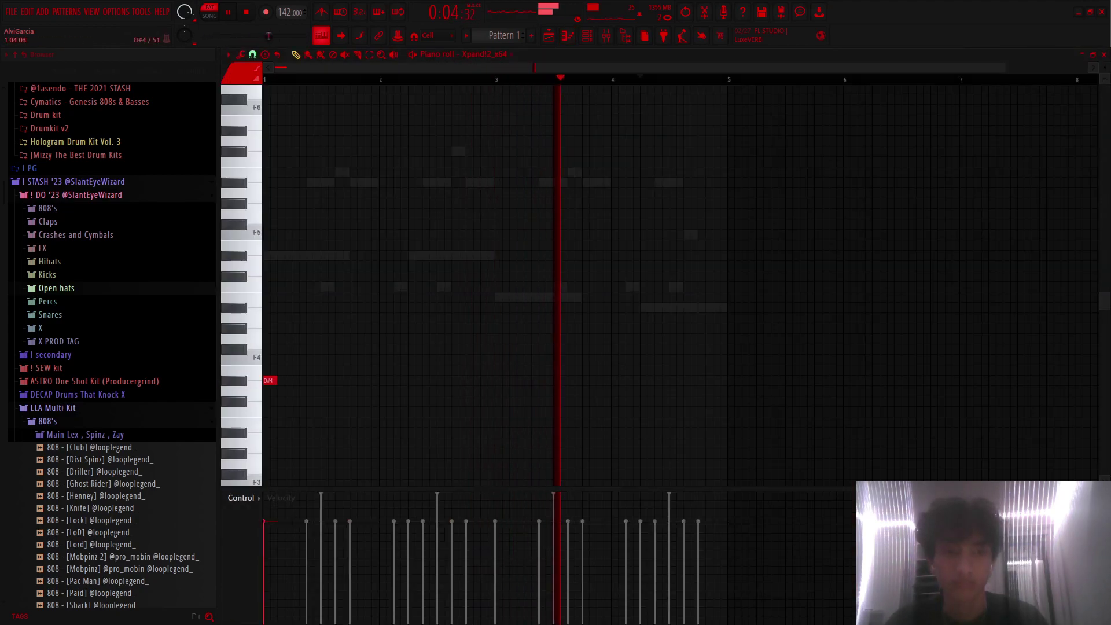
mouse_move(266, 380)
mouse_down()
mouse_move(495, 380)
mouse_move(479, 380)
mouse_up()
key(ctrl+b)
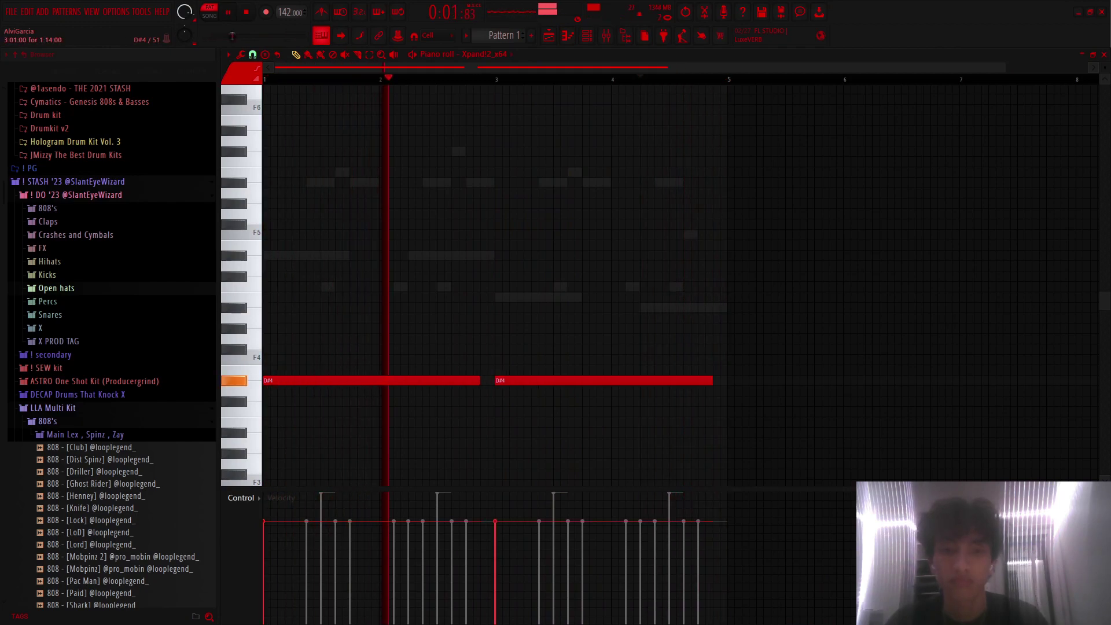
Step: Lower the velocity of both D#4 pad notes slightly and play the pattern
key(ctrl+a)
click(730, 380)
mouse_move(602, 380)
mouse_down()
mouse_move(598, 412)
mouse_move(600, 380)
mouse_up()
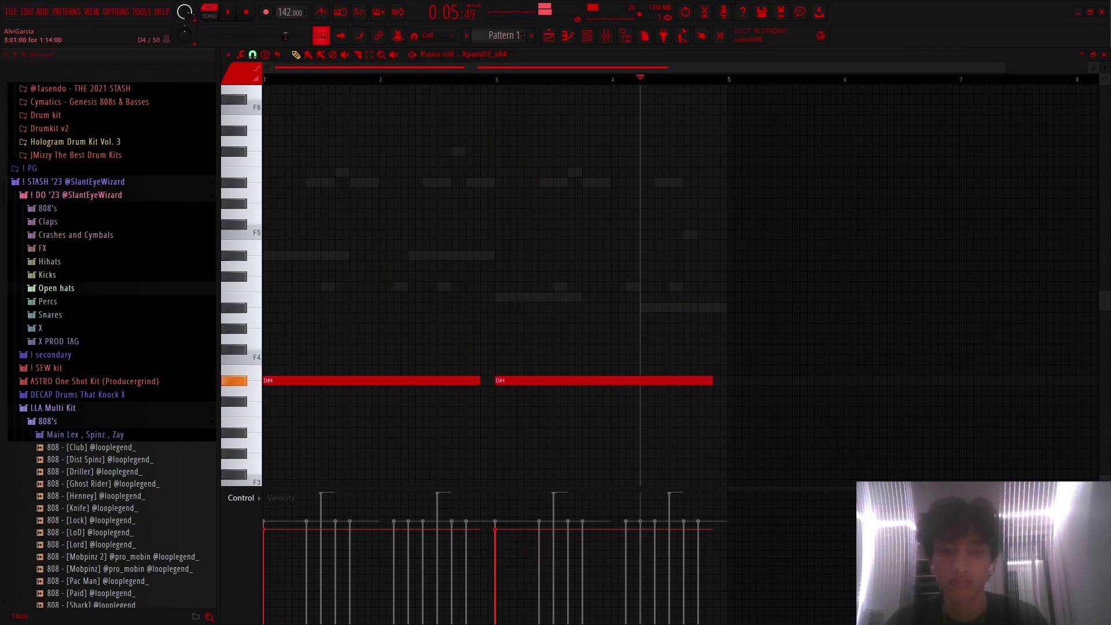
key(space)
key(space)
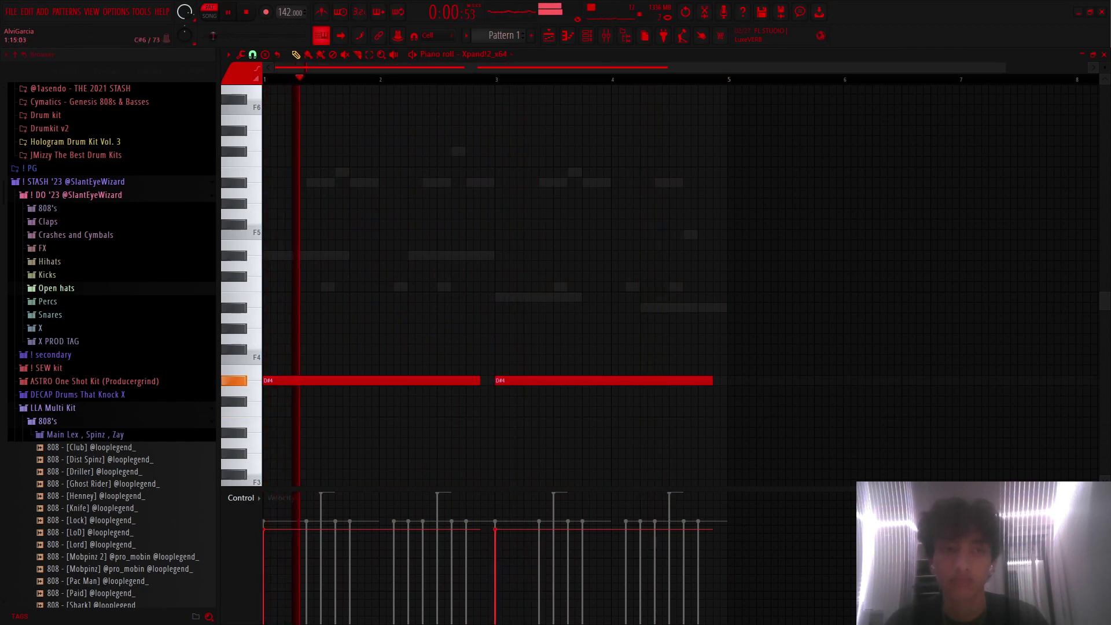
Step: Shorten bar 3's D#4 pad note to one bar and add a ten-step D4 at step 5 of bar 4
scroll(494, 380, up, 2)
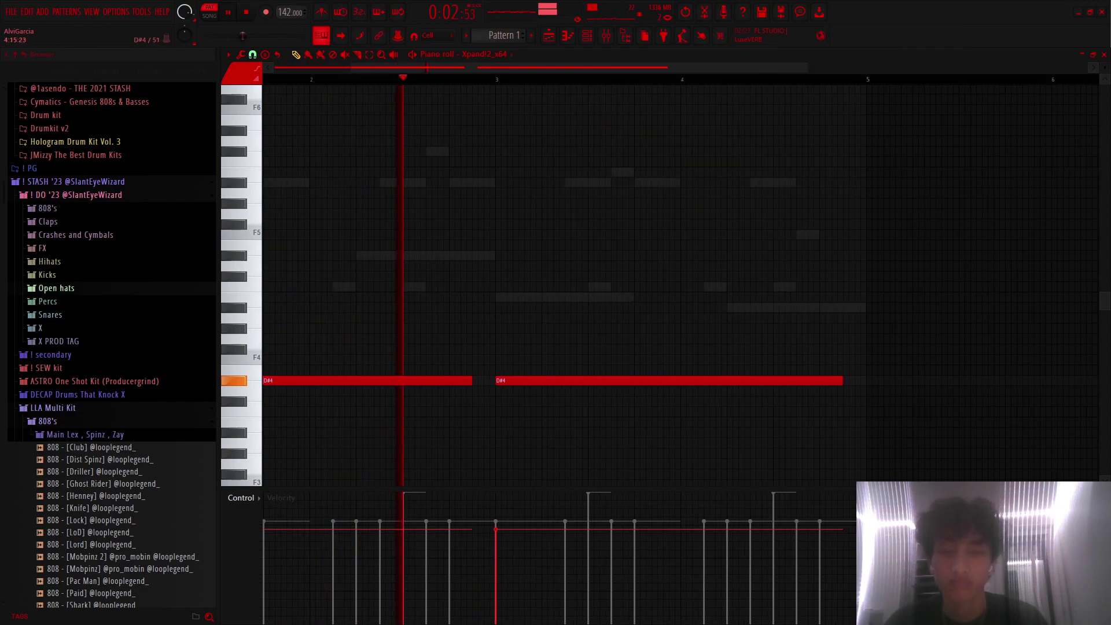
drag(843, 380, 726, 390)
click(732, 391)
key(space)
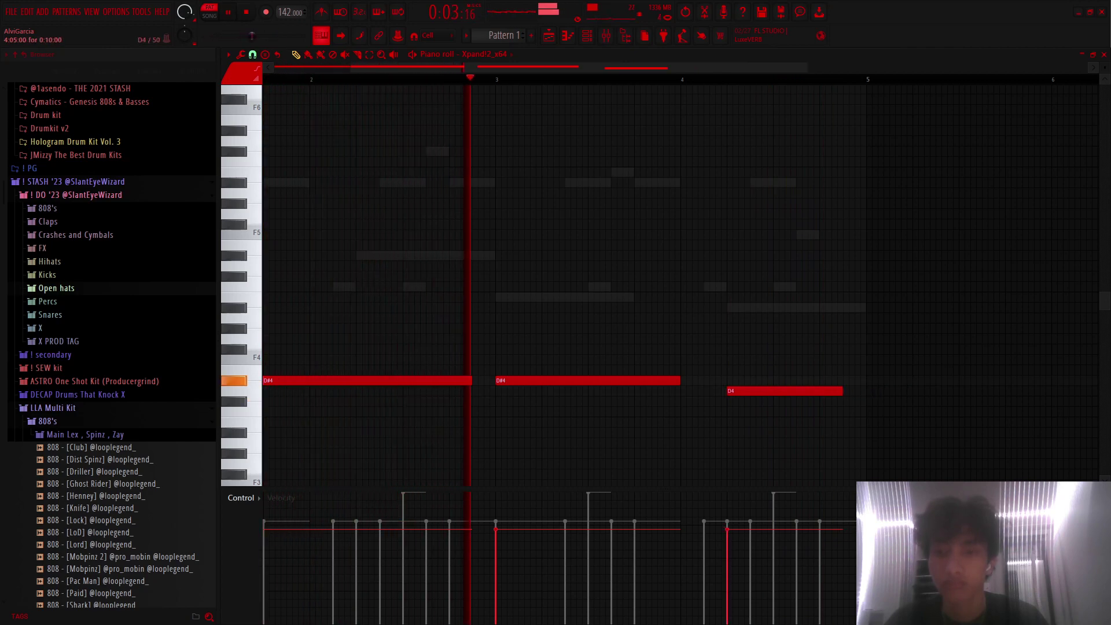
Step: Change bar 4's pad note to an eight-step A#3 and lower the velocity of all pad notes further
drag(818, 390, 773, 308)
key(space)
key(ctrl+Down)
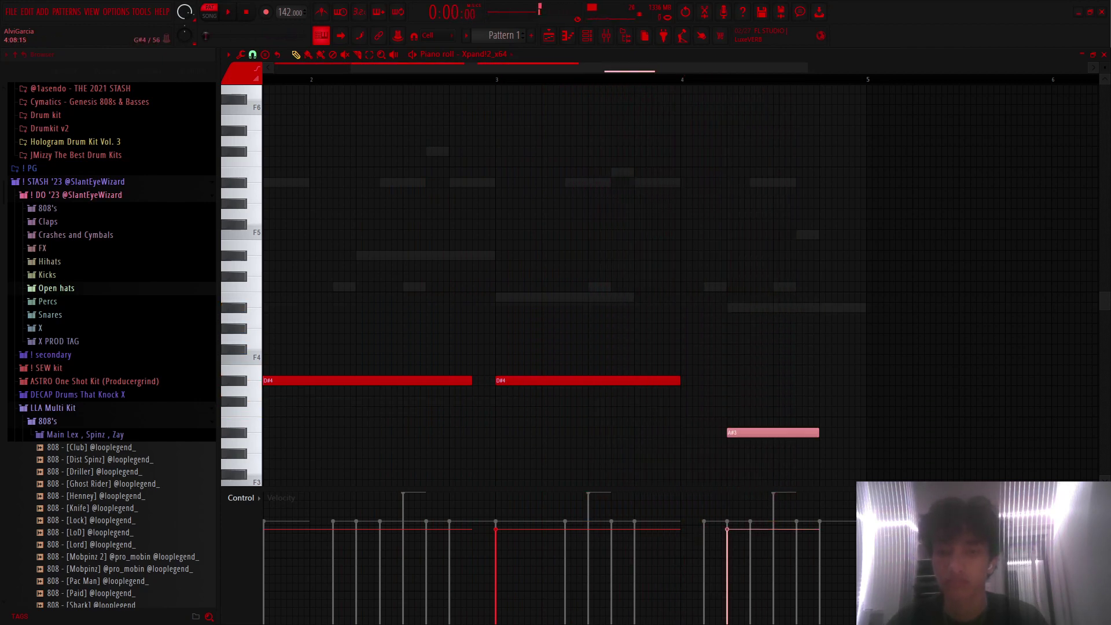
key(ctrl+a)
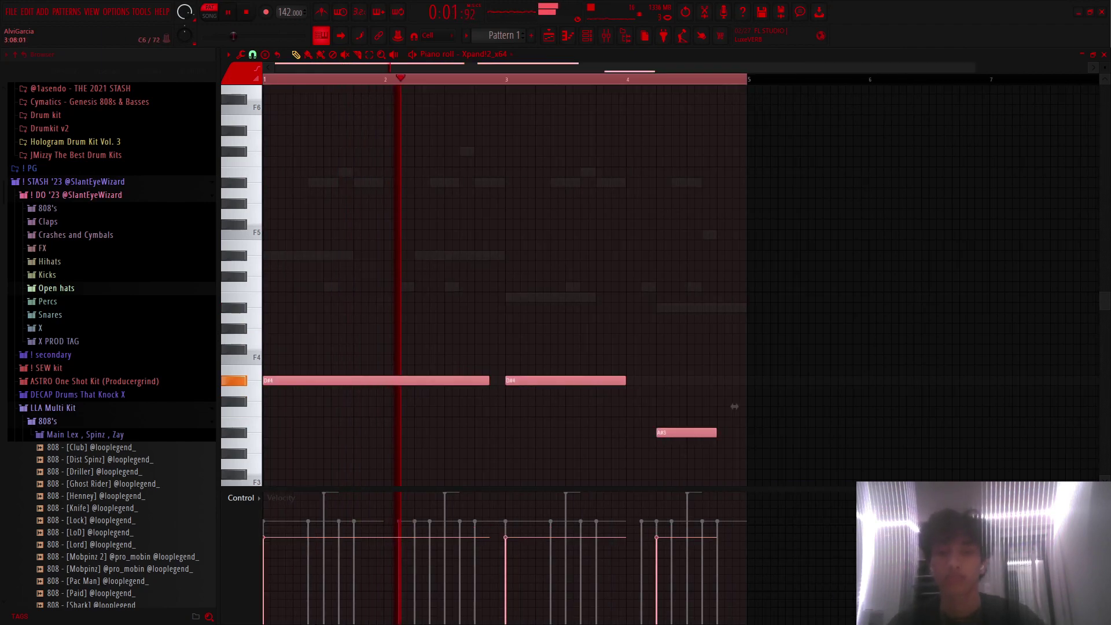
key(F6)
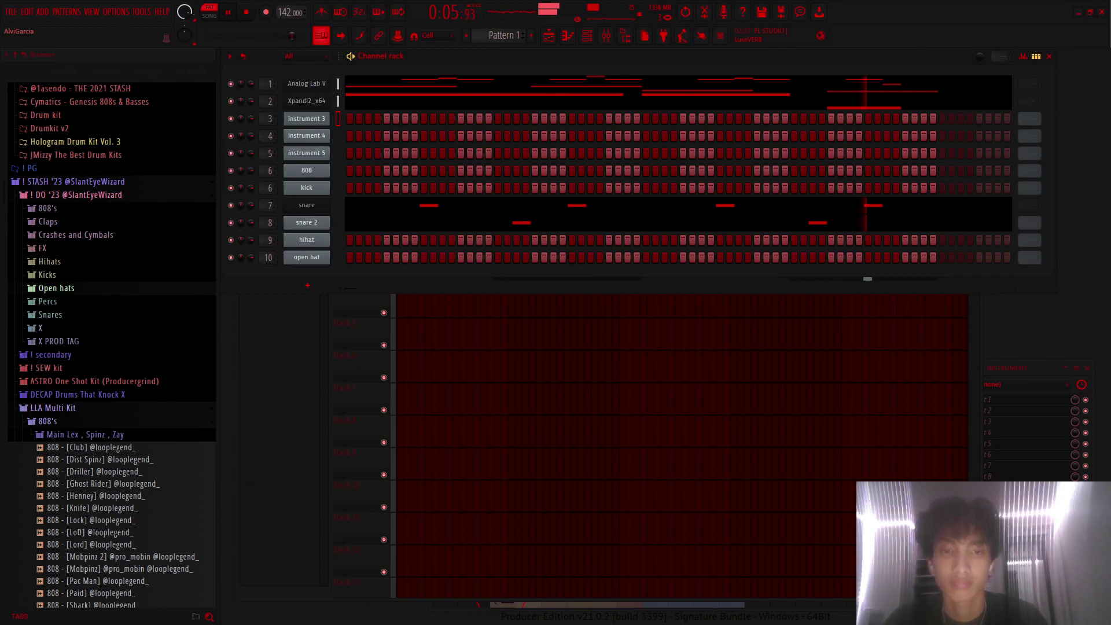
Step: Load another Xpand!2 on the third channel with the BELL stars preset
key(ctrl+z)
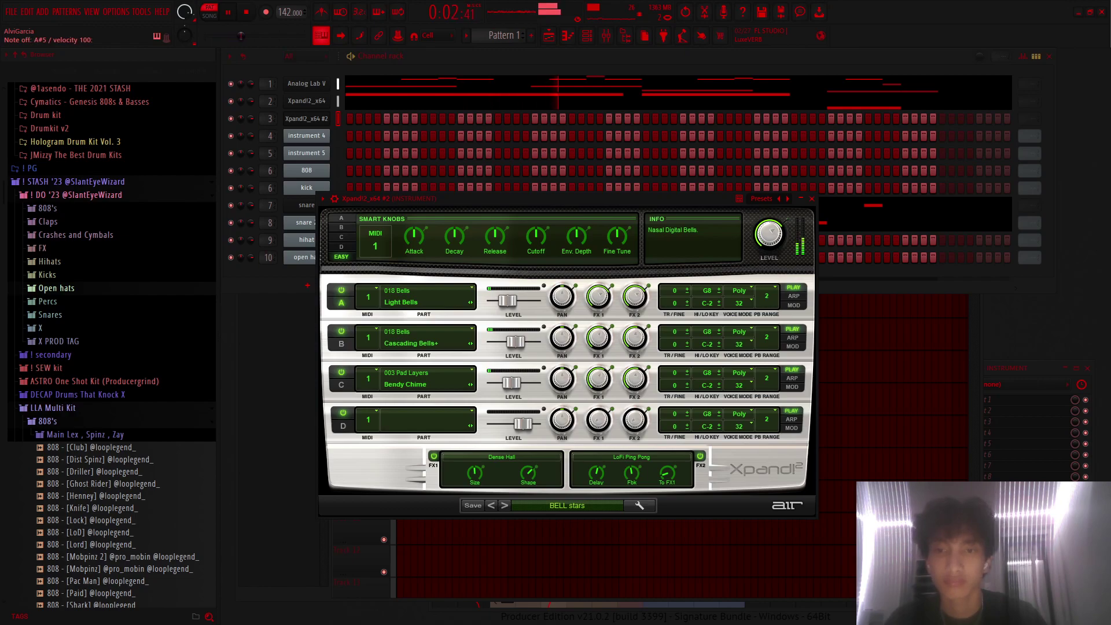
click(811, 199)
Step: Place eight-step A#5, B5, F#5 and F5 bell notes, one starting in each of bars 1 to 4, and lower their velocity
key(F7)
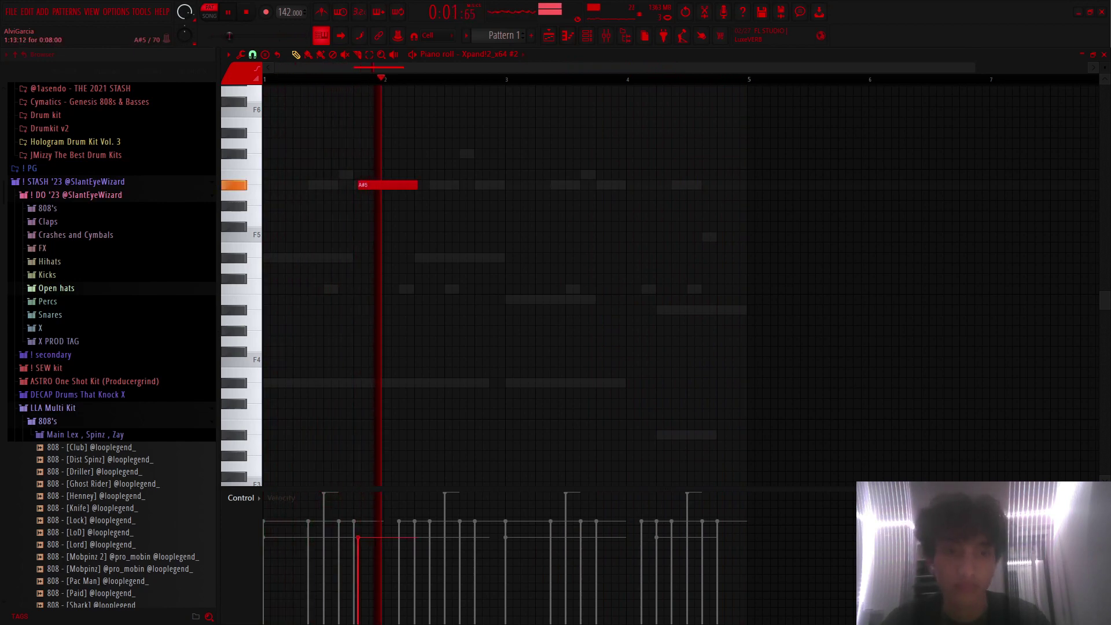
scroll(322, 260, up, 2)
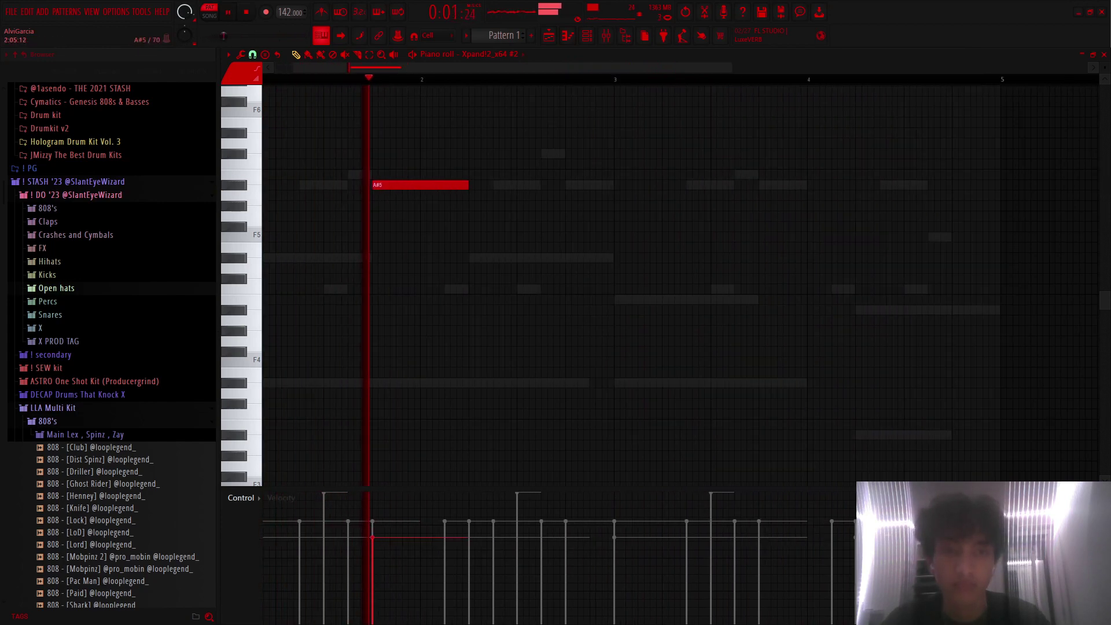
click(518, 174)
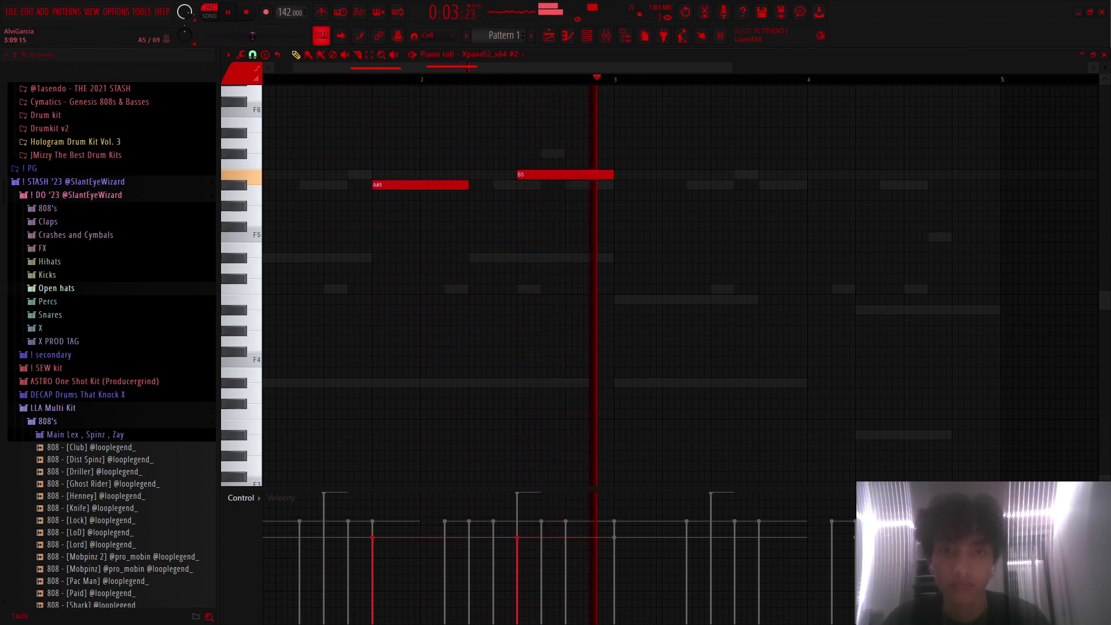
click(761, 226)
key(space)
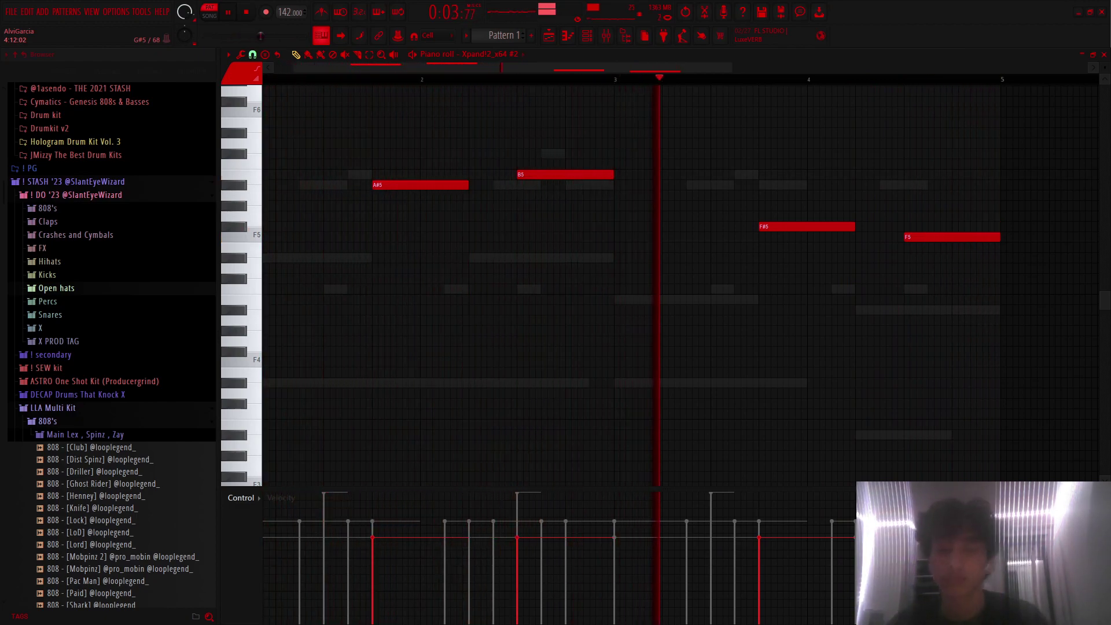
key(F6)
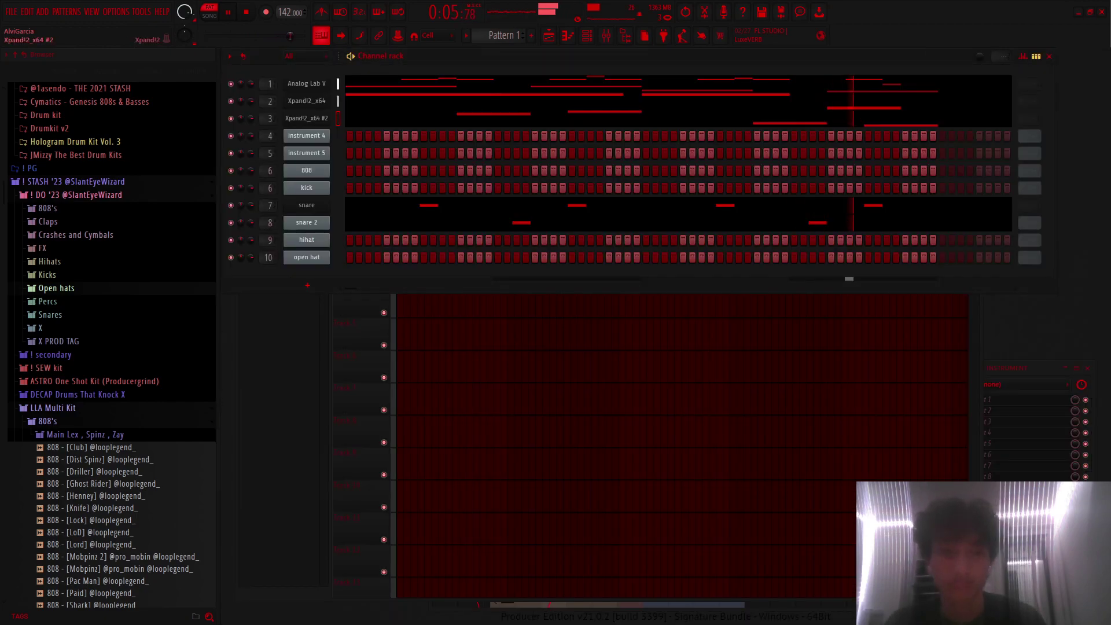
key(F7)
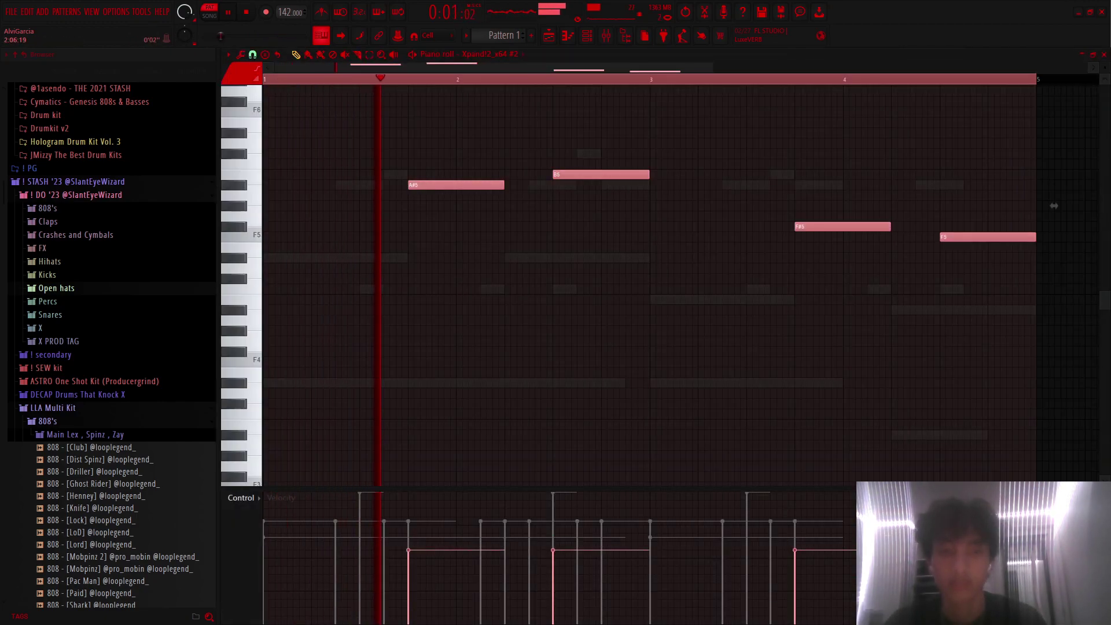
Step: Load Xpand!2 on the fourth channel with the sci-fi choir and synth layer preset and set its master level to -6.9 dB
key(F6)
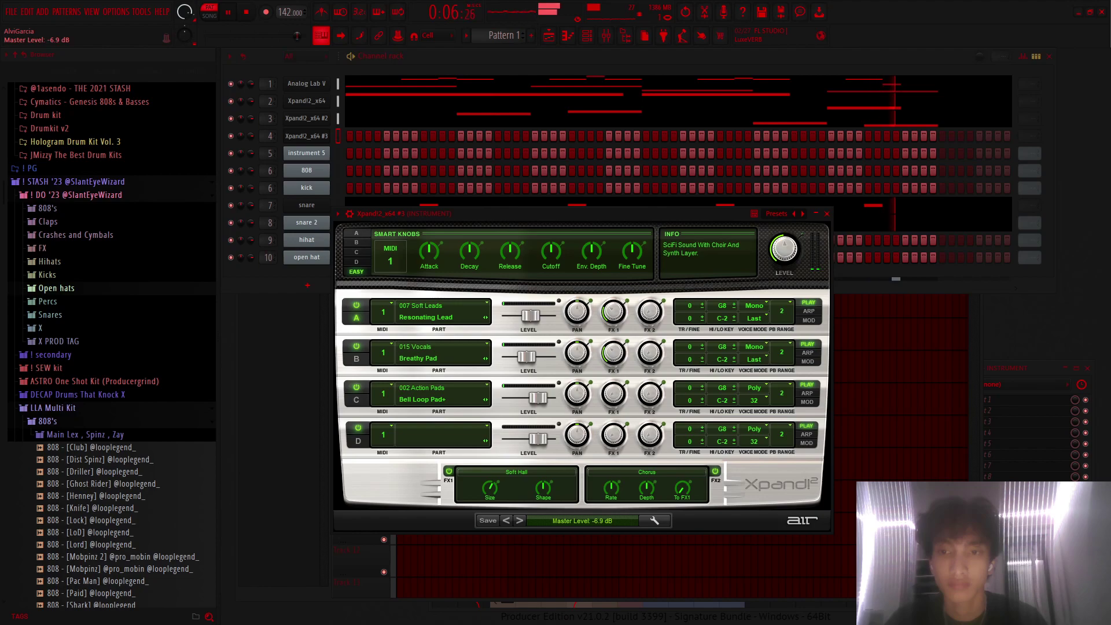
key(Escape)
Step: Place a two-step D#6 followed by a two-step A#5 in bar 2 of the new channel
key(F7)
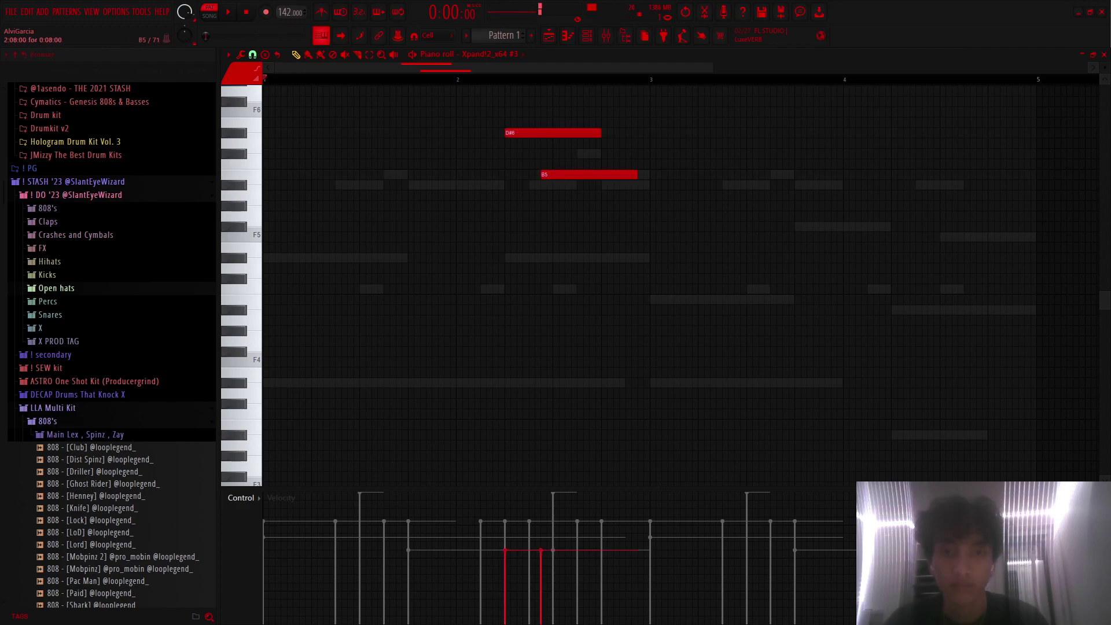
drag(579, 174, 590, 185)
mouse_move(664, 156)
mouse_down()
mouse_move(605, 156)
mouse_move(661, 158)
mouse_up()
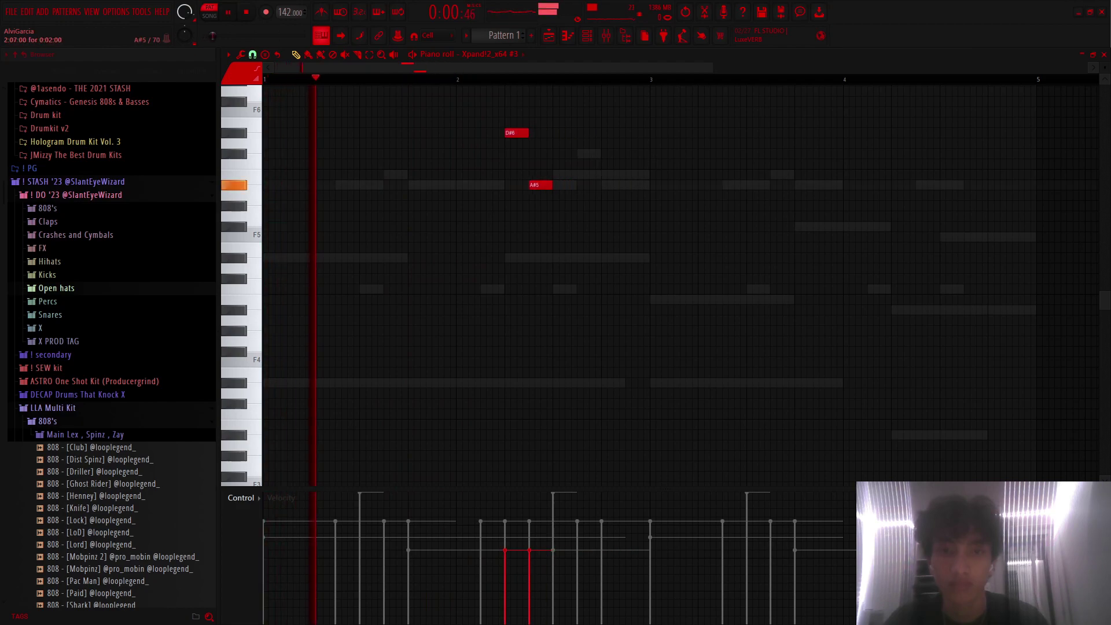
Step: Lower the velocity of the D#6 and A#5 notes and duplicate the pair into bar 4
ctrl+scroll(680, 283, up, 3)
scroll(515, 149, down, 2)
scroll(514, 148, down, 2)
drag(483, 118, 546, 179)
key(ctrl+b)
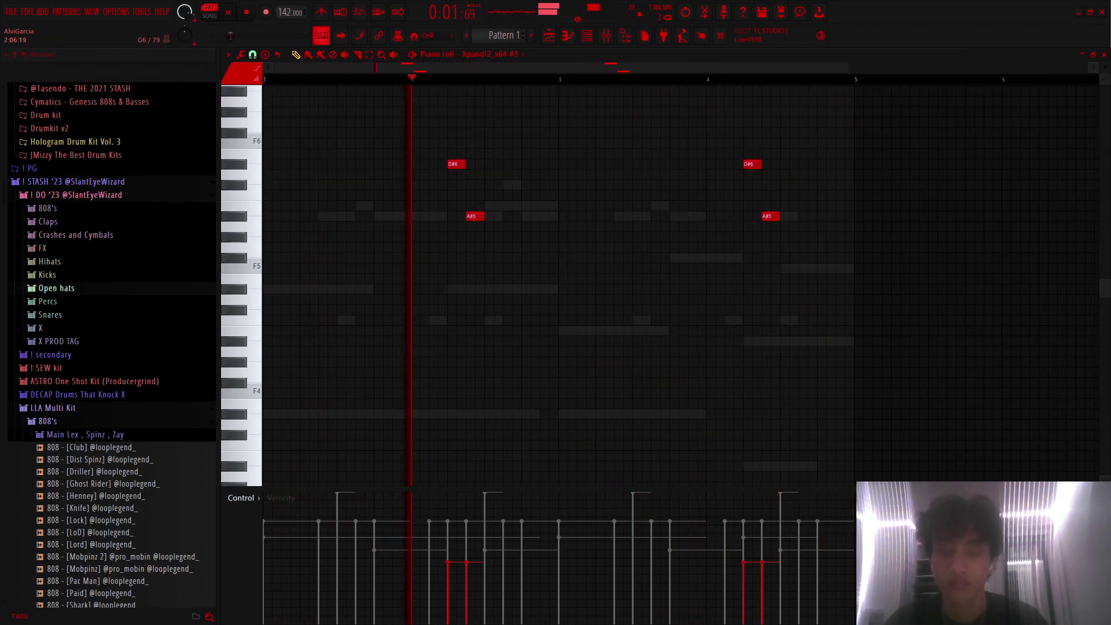
Step: Transpose both note pairs up an octave to D#7 and A#6 and shift them four steps later
key(ctrl+Up)
scroll(463, 232, up, 3)
drag(441, 158, 491, 280)
key(ctrl+a)
key(shift+Right)
key(ctrl+q)
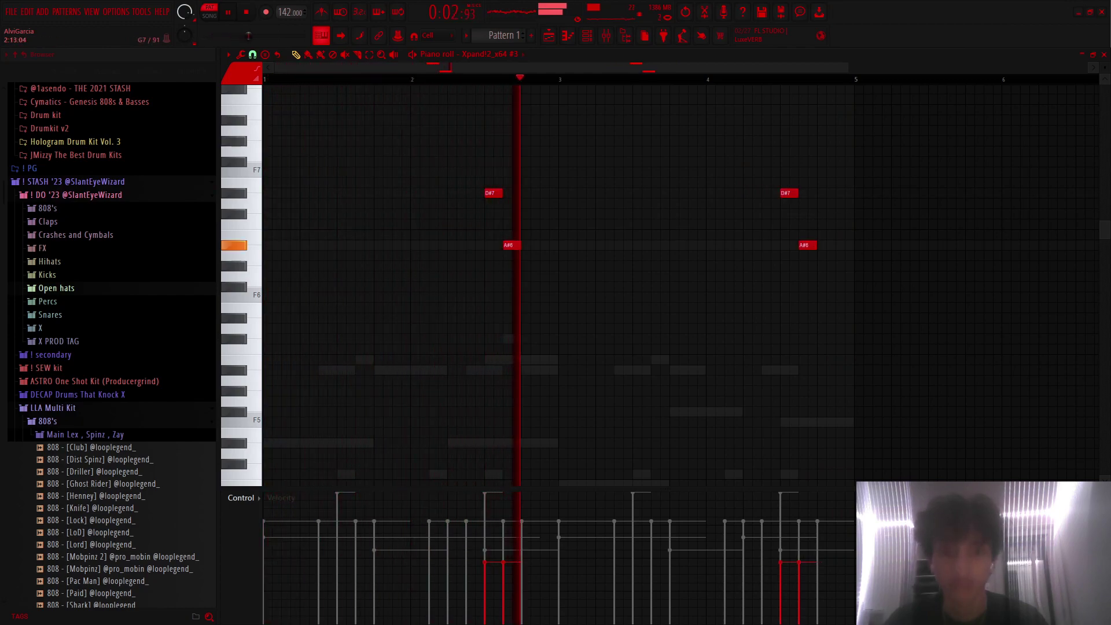
Step: Duplicate the D#7 and A#6 pairs into bars 5 to 8 and drop the pairs in bars 1 to 4 an octave
key(Page_Down)
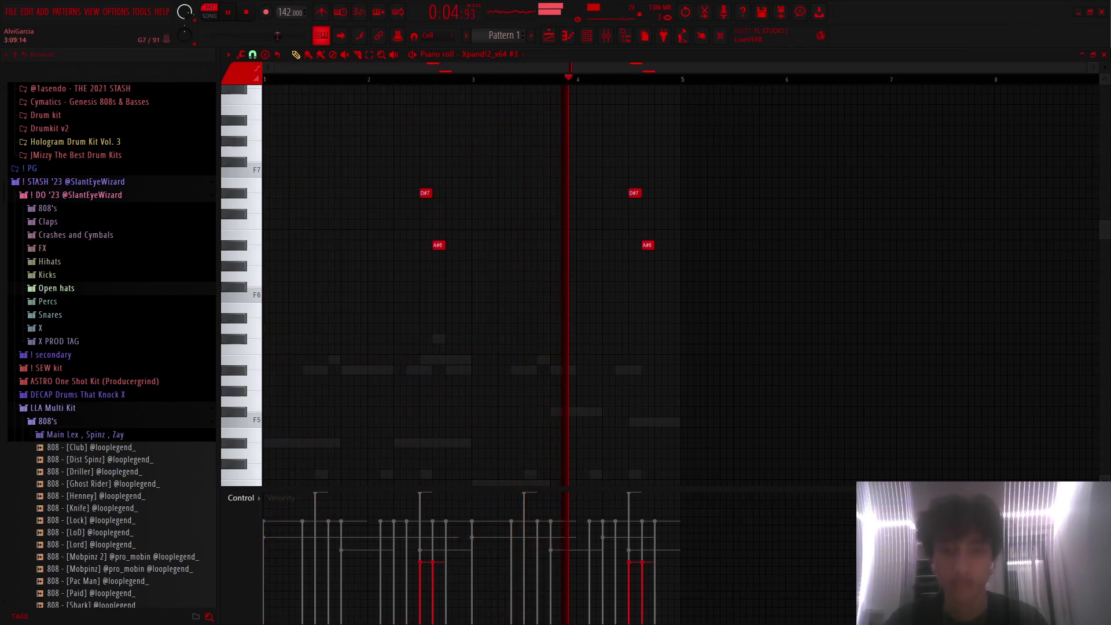
key(ctrl+b)
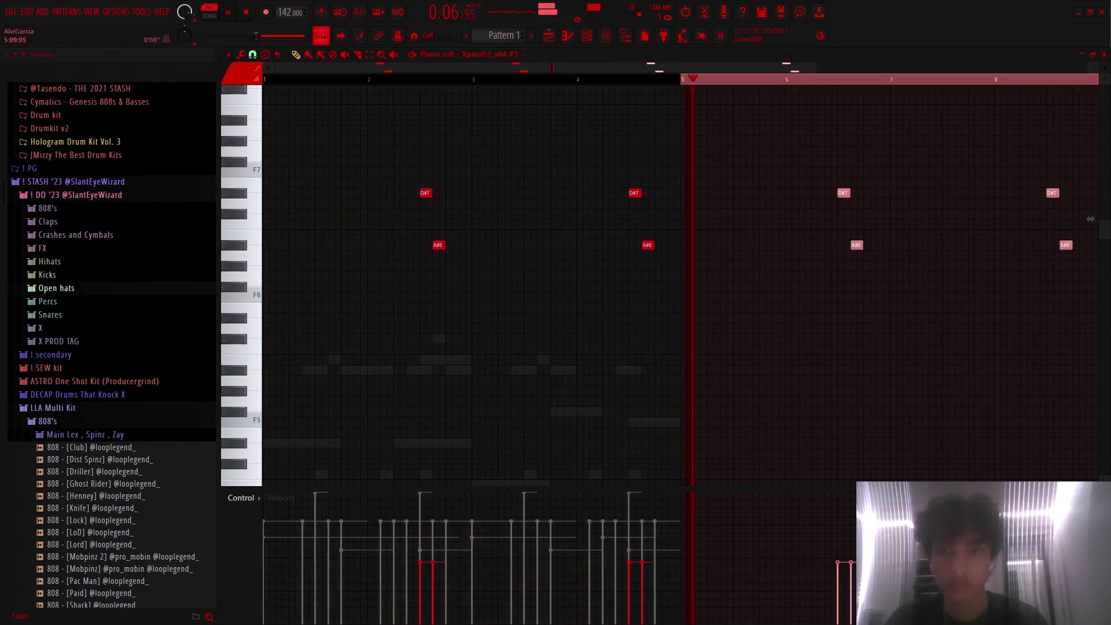
key(Page_Down)
Step: Duplicate the four-bar Analog Lab V melody and its low notes into bars 5 to 8
key(F6)
key(F7)
scroll(559, 199, down, 6)
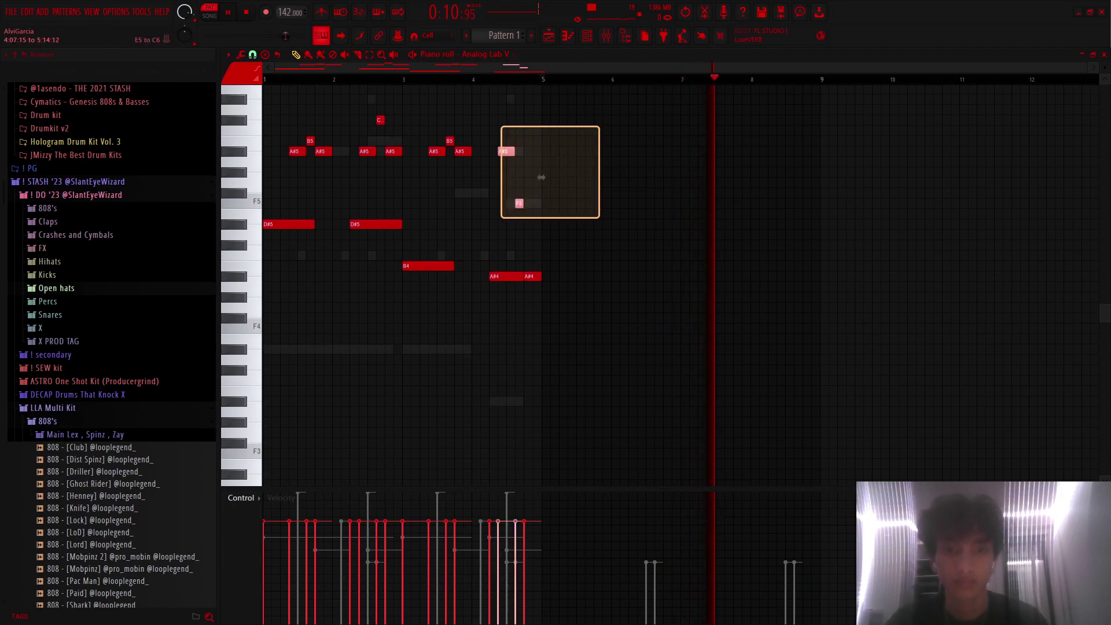
key(F6)
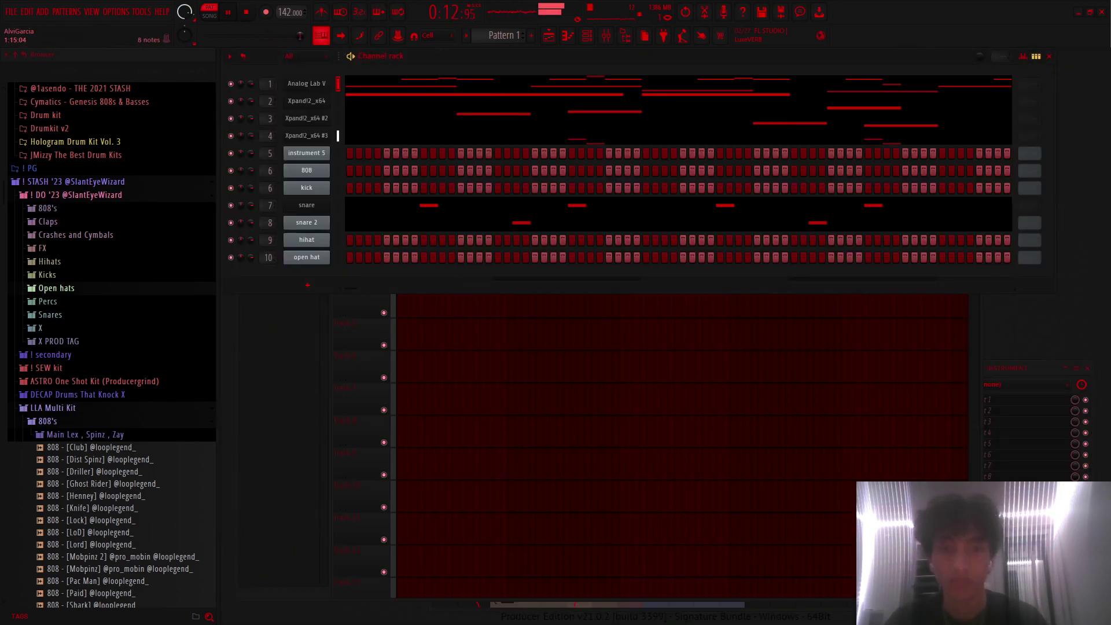
key(F7)
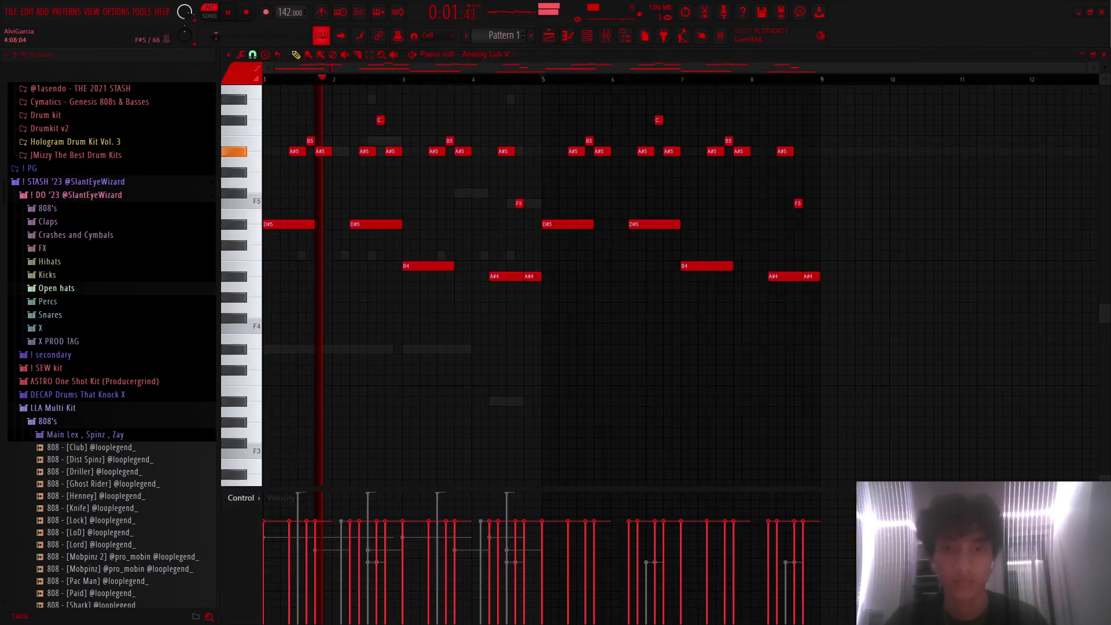
Step: Duplicate the three pad notes into bars 5 to 8, aligning the copies with the start of bar 5
key(Down)
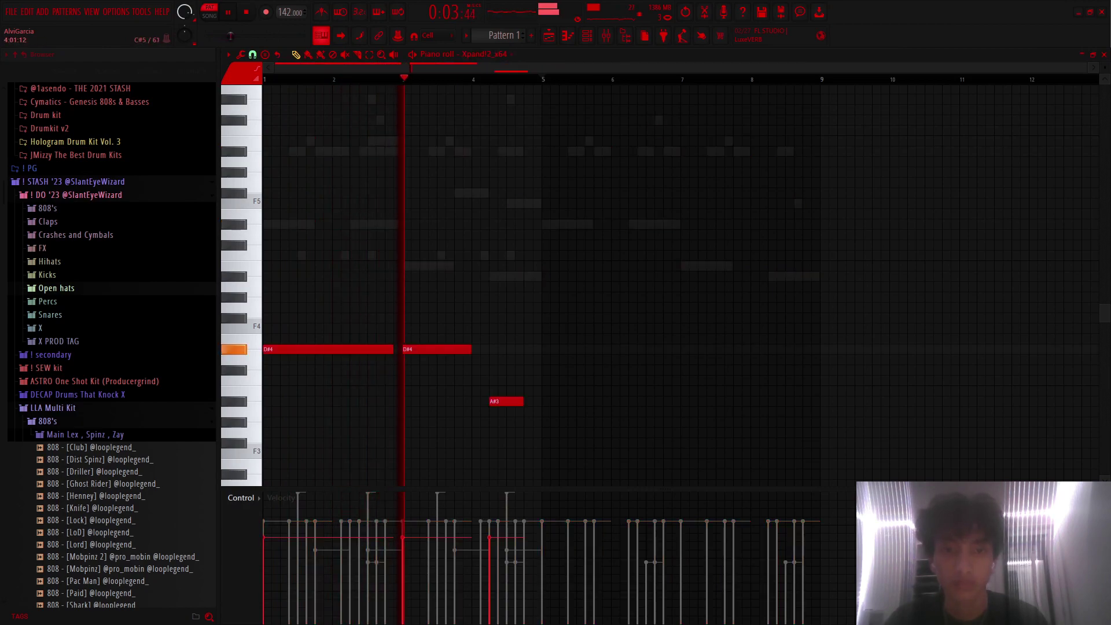
key(ctrl+a)
key(ctrl+b)
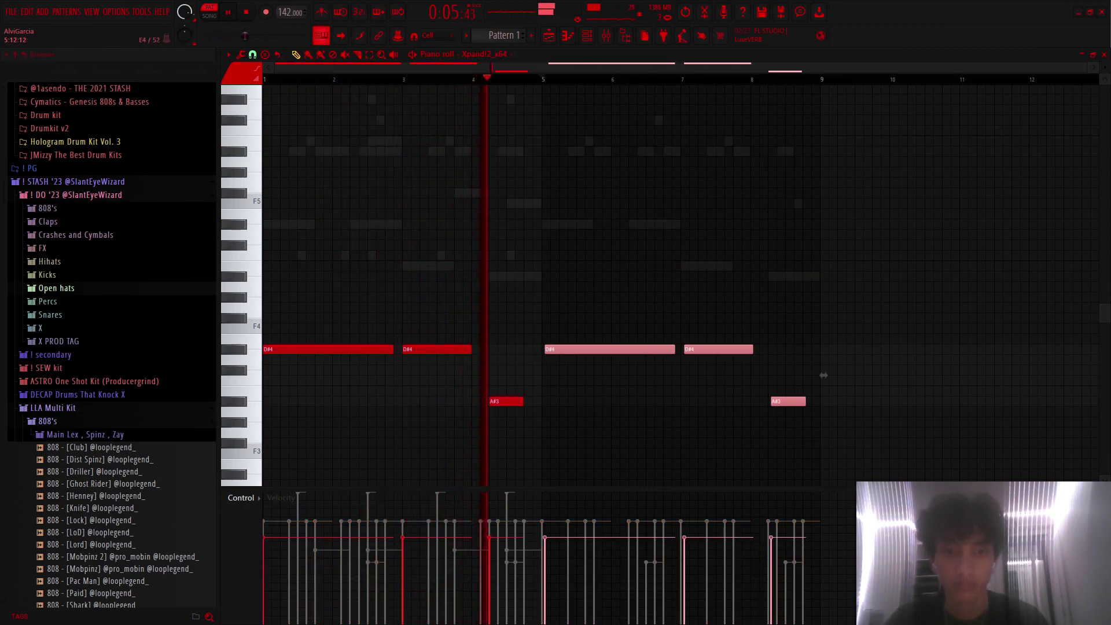
key(ctrl+d)
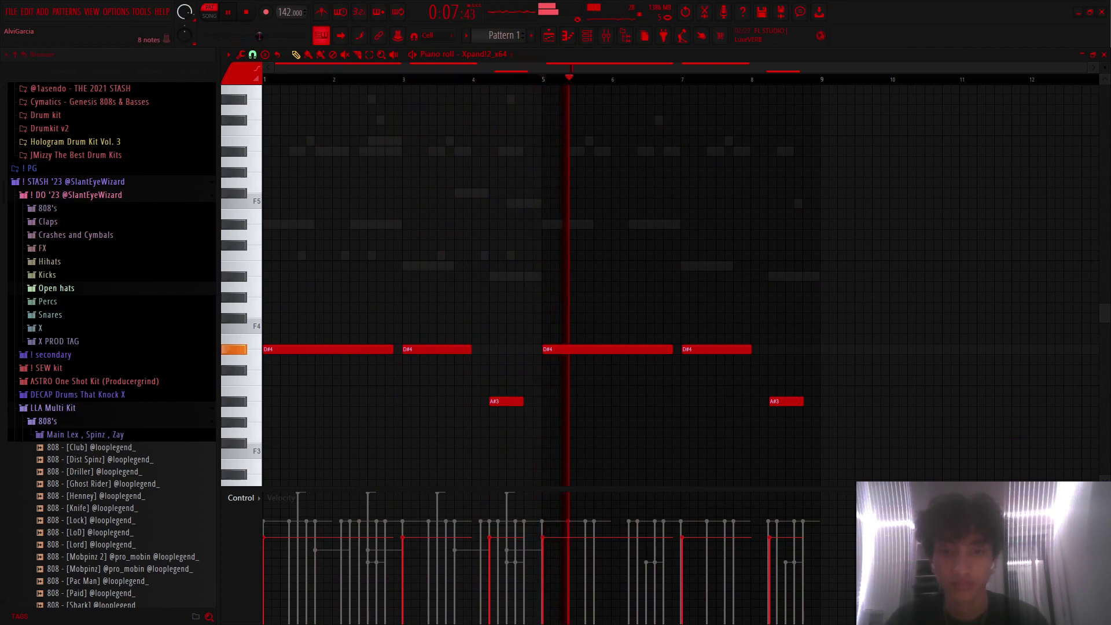
Step: Duplicate the four Xpand!2 #2 accent notes A#5, B5, F#5 and F5 into bars 5 to 8
key(Down)
scroll(594, 244, up, 7)
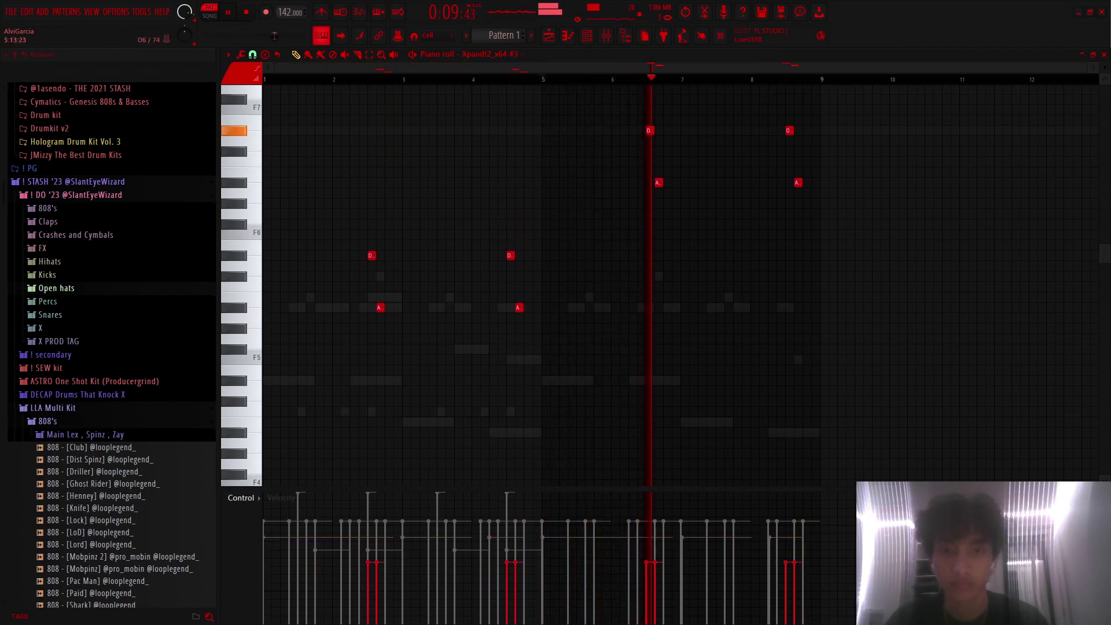
key(Up)
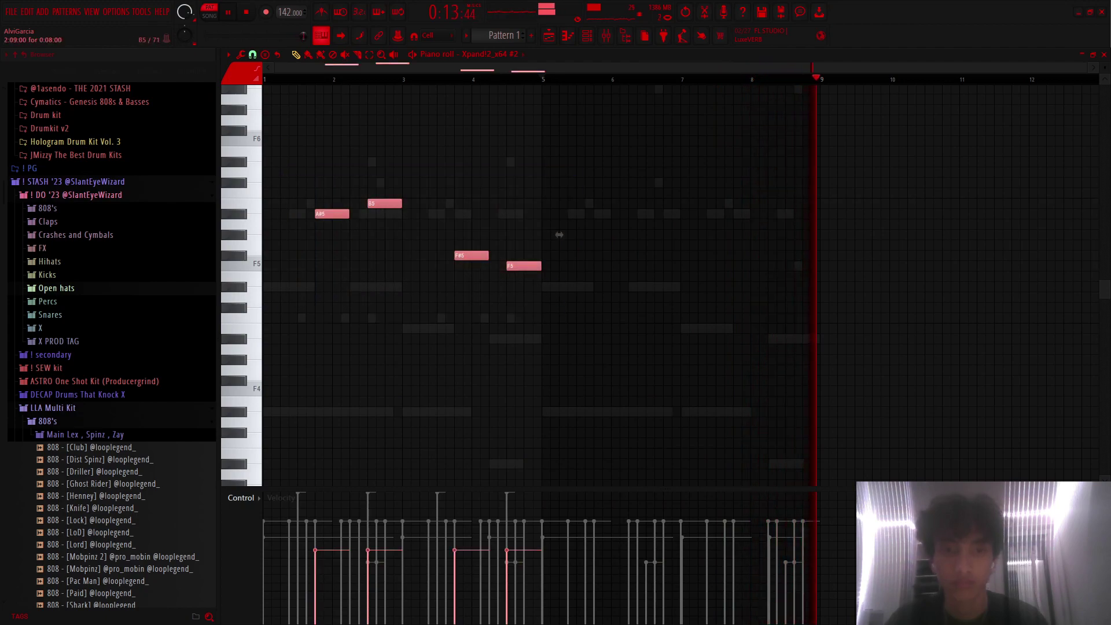
key(ctrl+b)
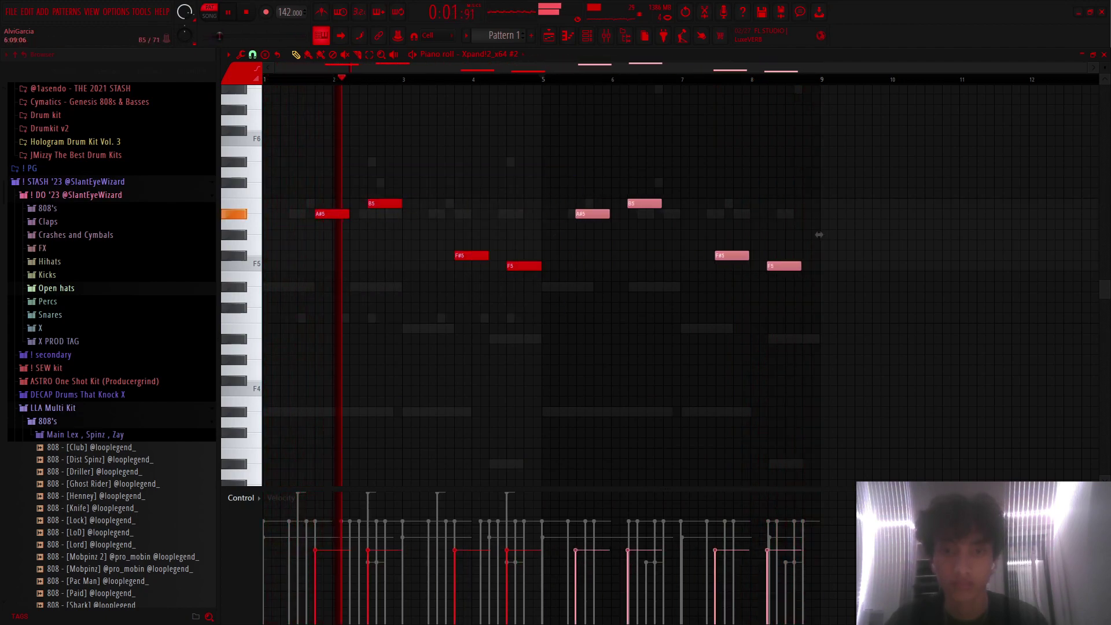
key(ctrl+d)
scroll(430, 260, up, 2)
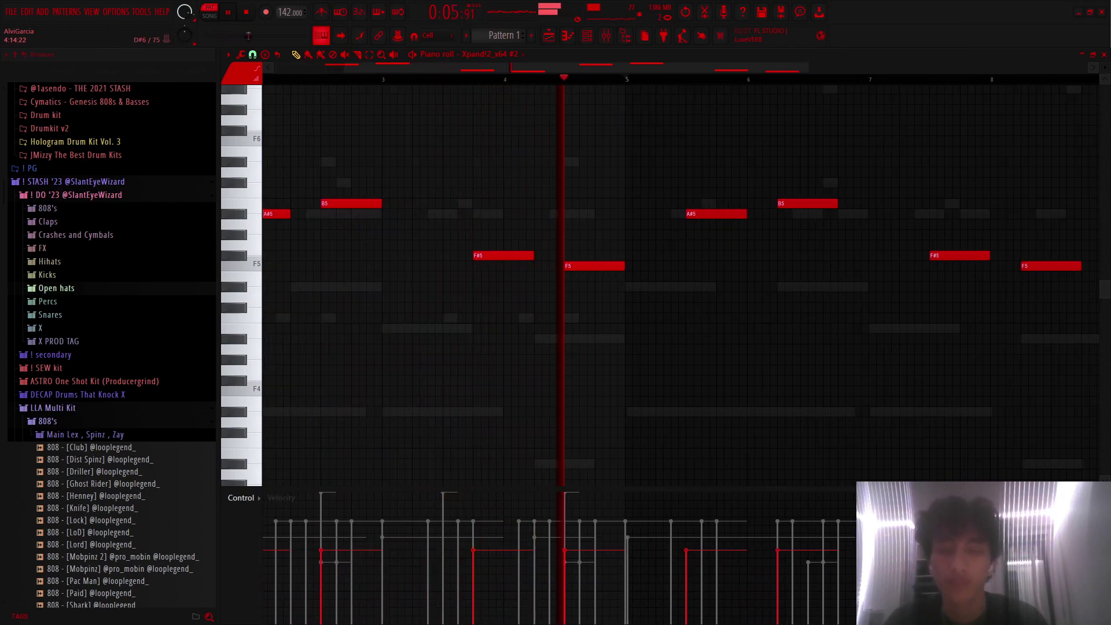
Step: Raise the copied A# in bar 5 an octave to A#6 and shift the four copied accent notes four steps later
scroll(680, 283, up, 2)
click(715, 214)
key(ctrl+Up)
key(ctrl+d)
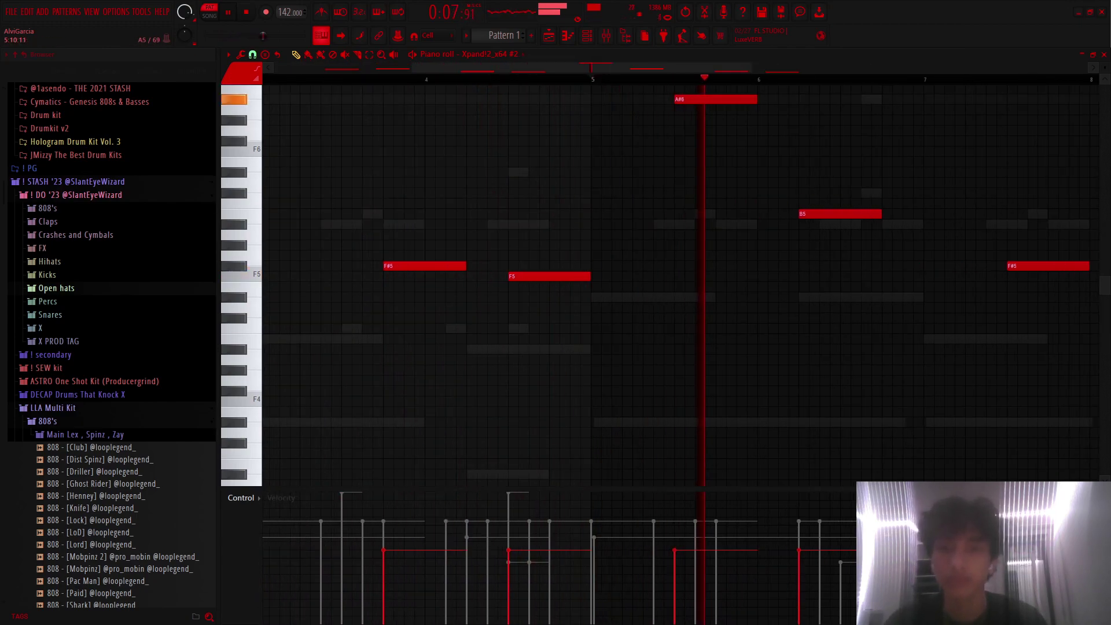
scroll(682, 283, down, 2)
scroll(729, 145, up, 1)
drag(699, 104, 1015, 219)
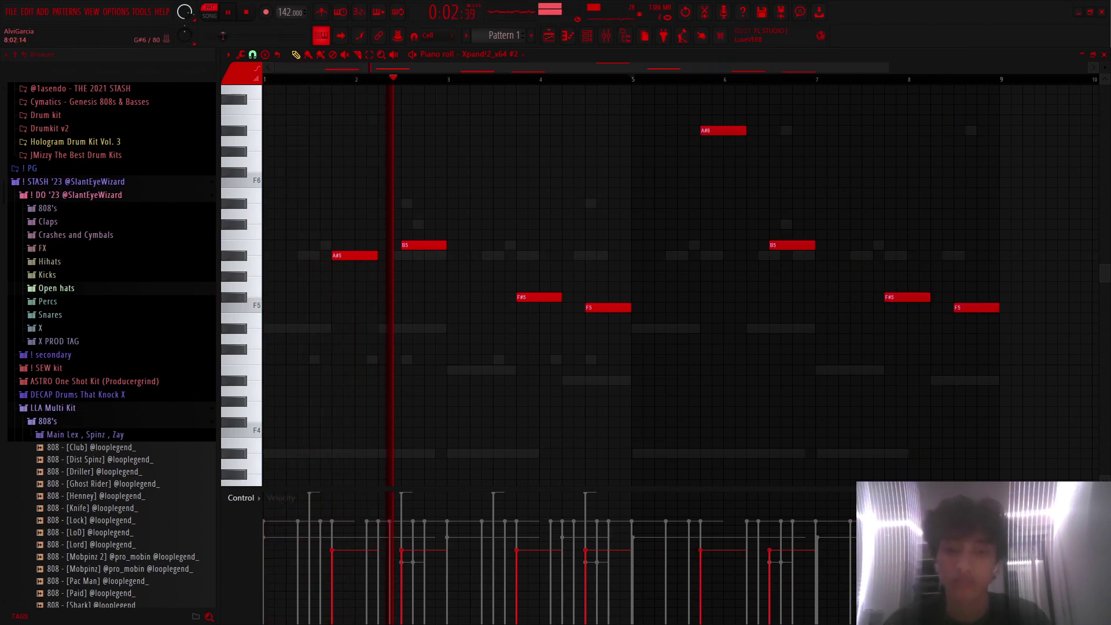
Step: Audition the hi-hat samples in the Hihats folder of the ! DO '23 kit
key(F7)
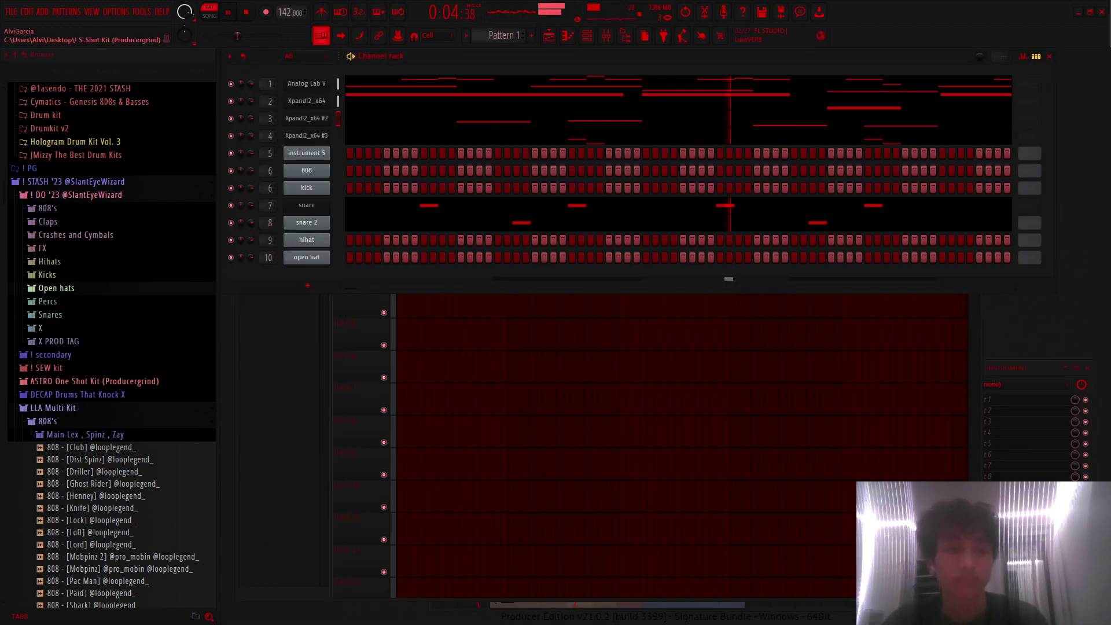
click(53, 407)
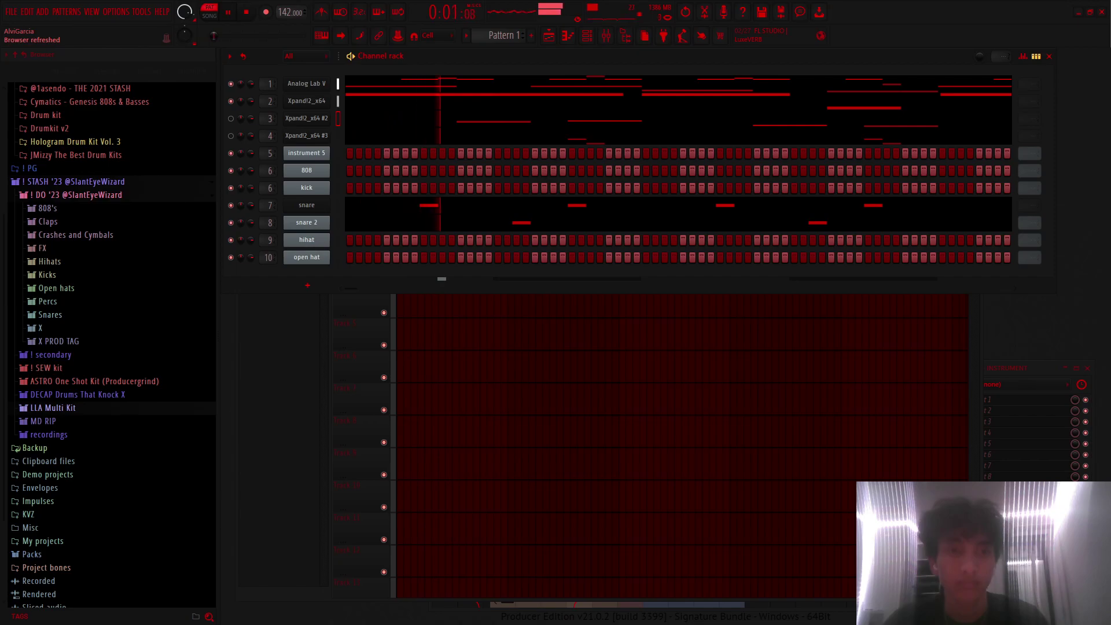
click(50, 261)
scroll(49, 260, down, 3)
scroll(49, 261, up, 3)
click(49, 261)
click(49, 261)
key(Down)
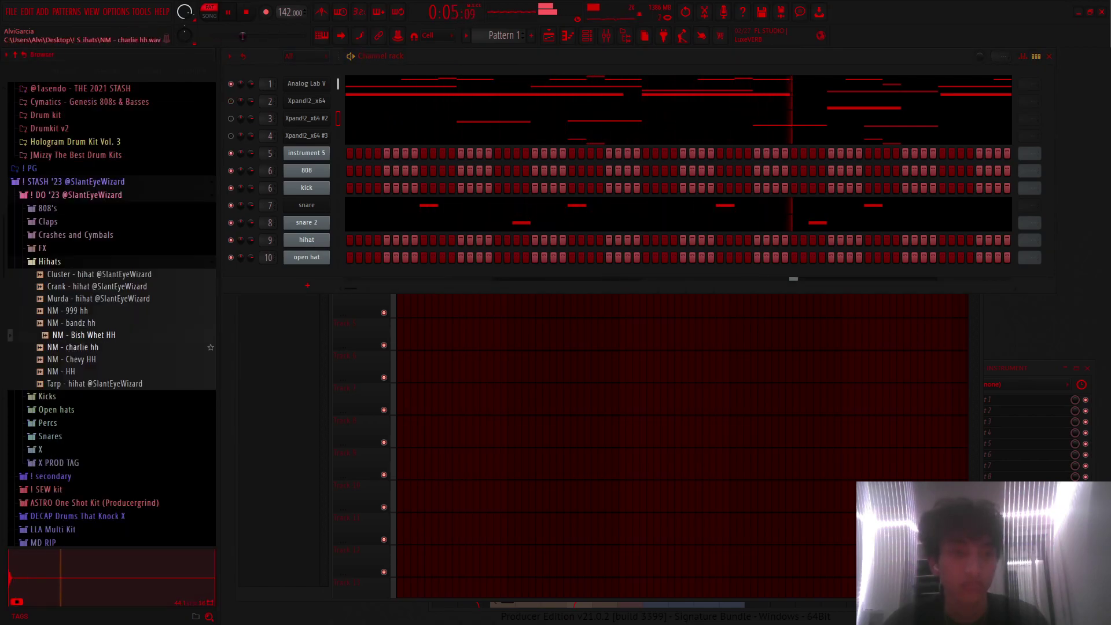
key(Down)
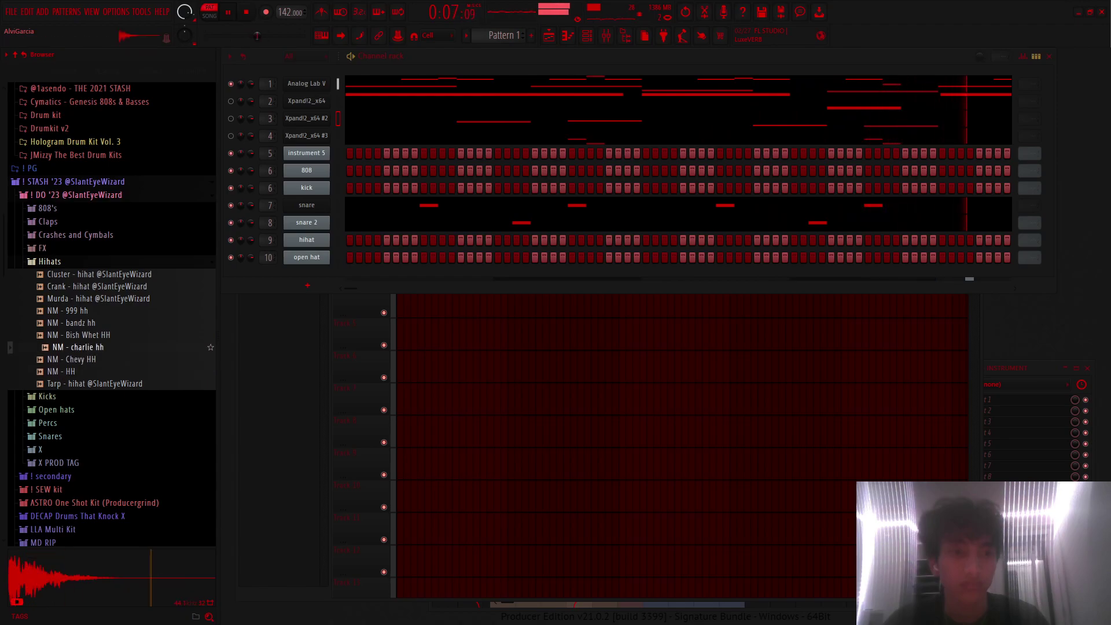
key(Down)
key(Down)
key(Down)
key(Up)
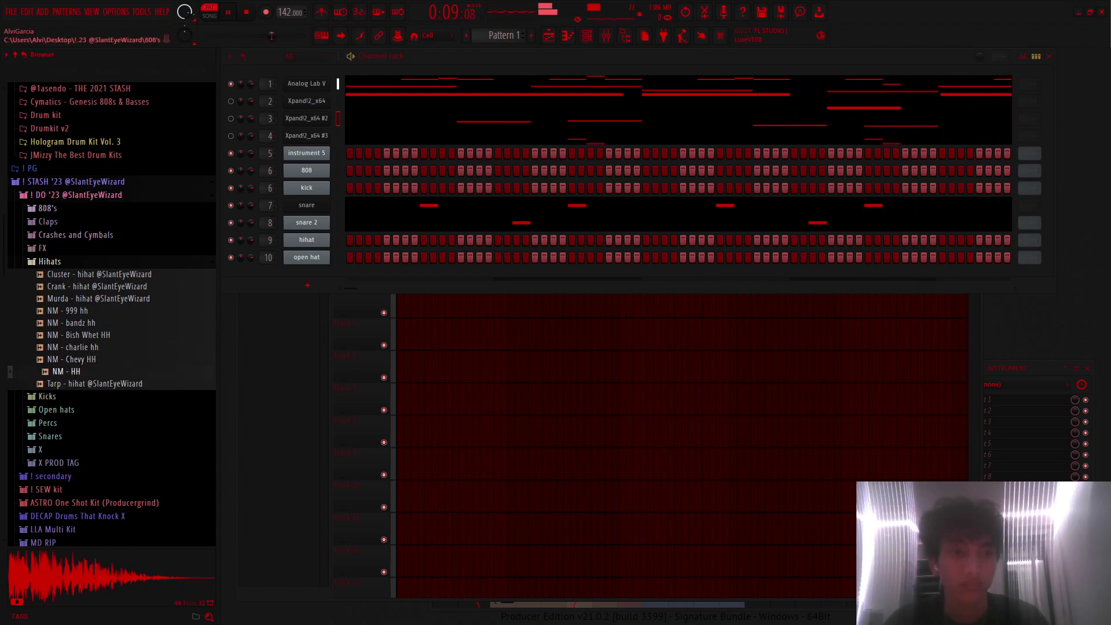
Step: Audition the LLA Multi Kit hi-hats and load the Hi Hat - [Haze] sample into the hihat channel
click(32, 221)
click(53, 334)
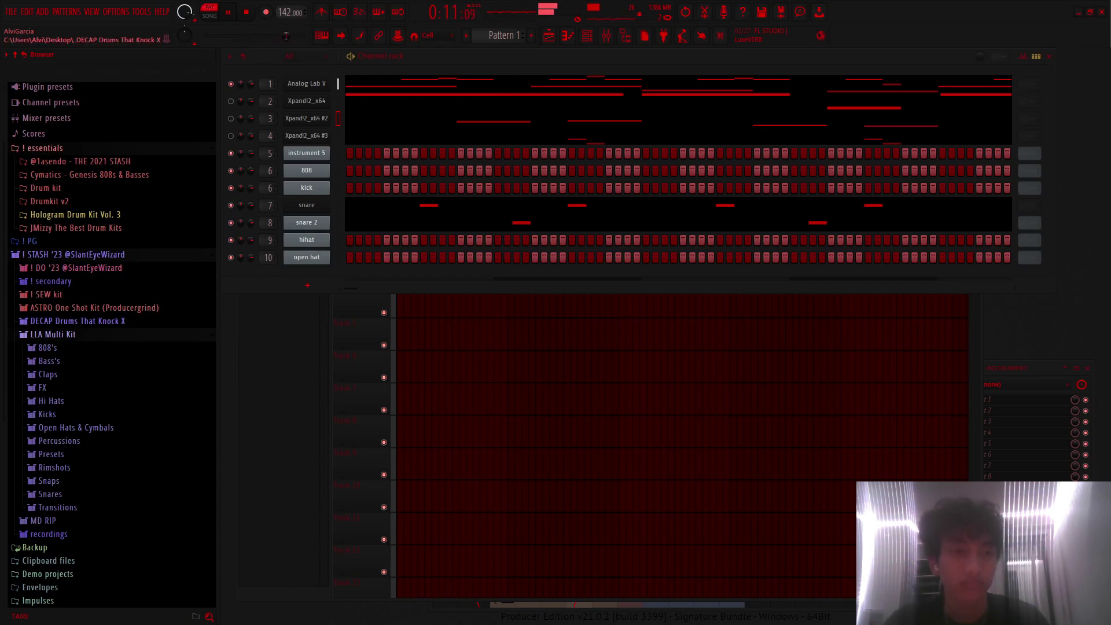
scroll(53, 333, down, 2)
click(51, 324)
scroll(98, 232, down, 5)
scroll(99, 232, up, 4)
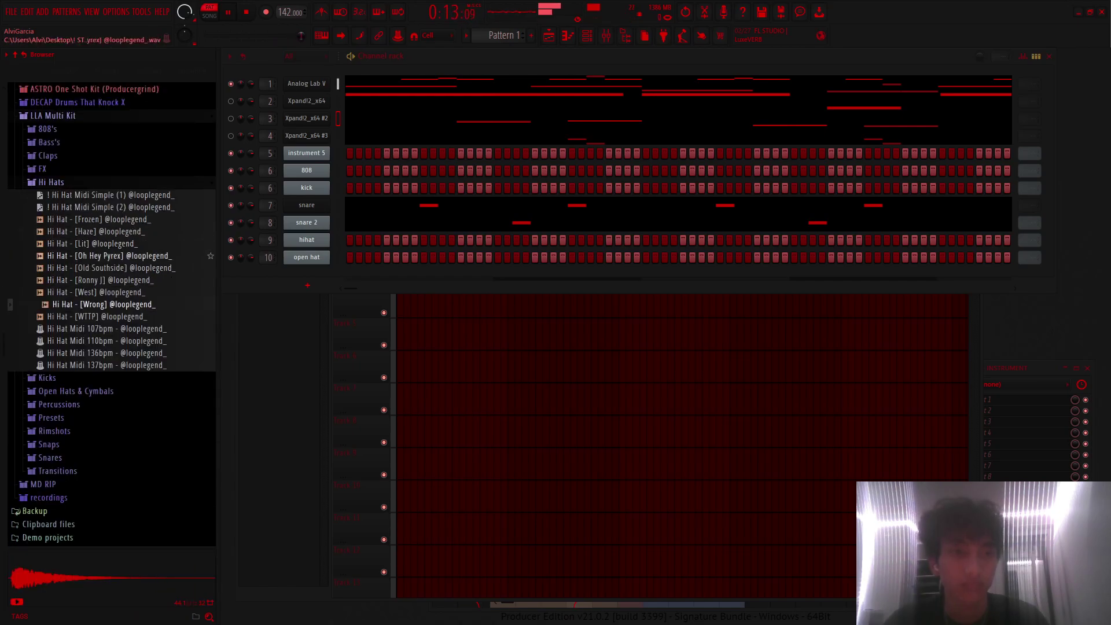
click(98, 317)
click(99, 304)
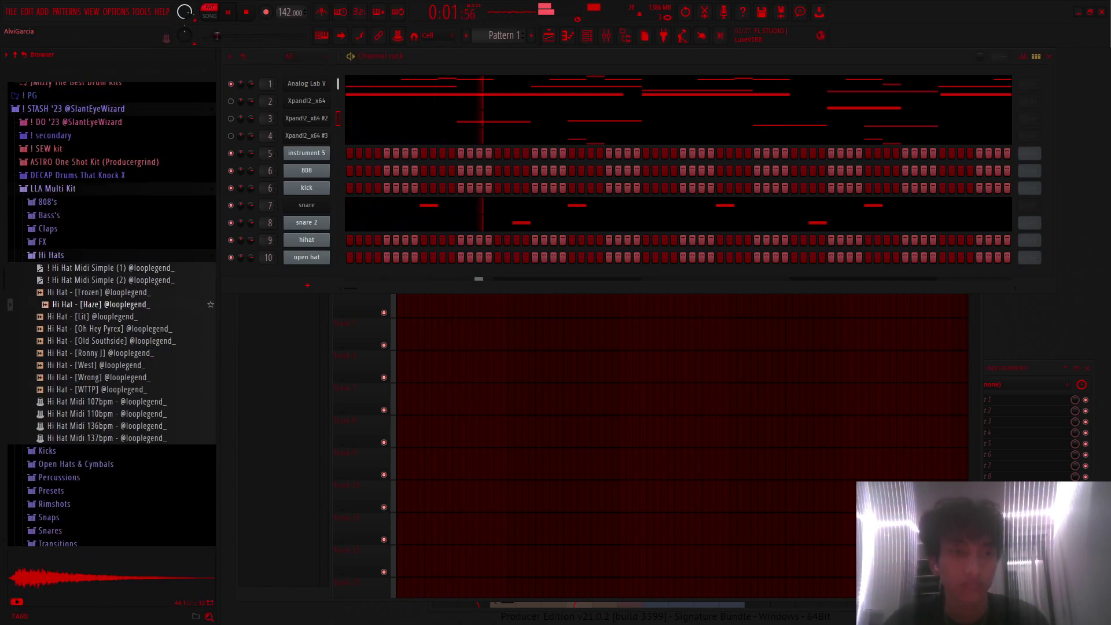
click(99, 305)
drag(98, 304, 307, 239)
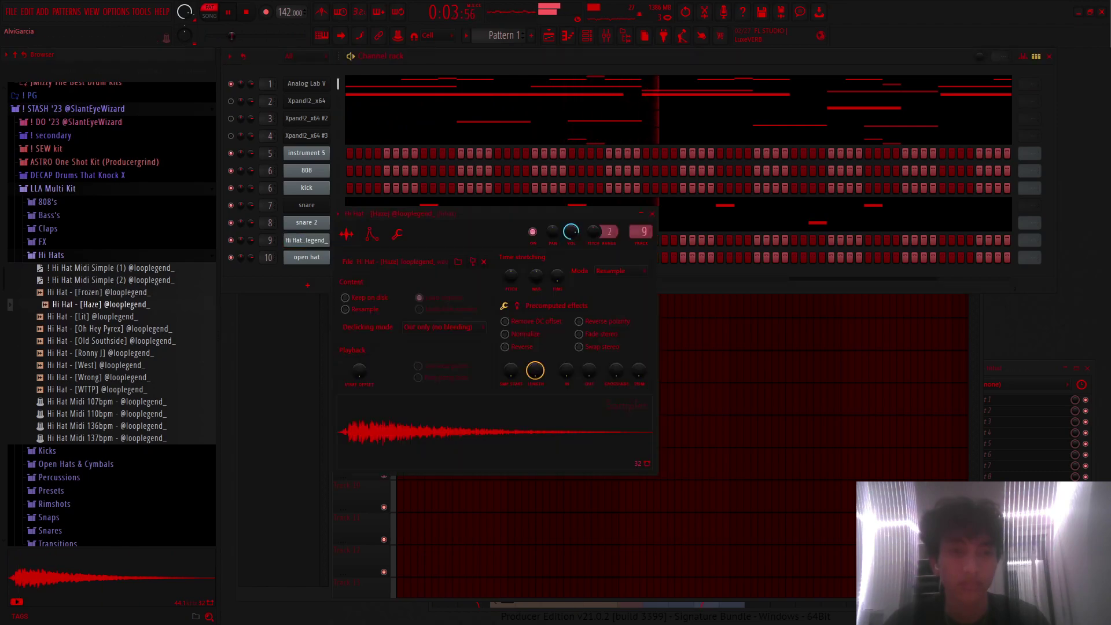
key(Escape)
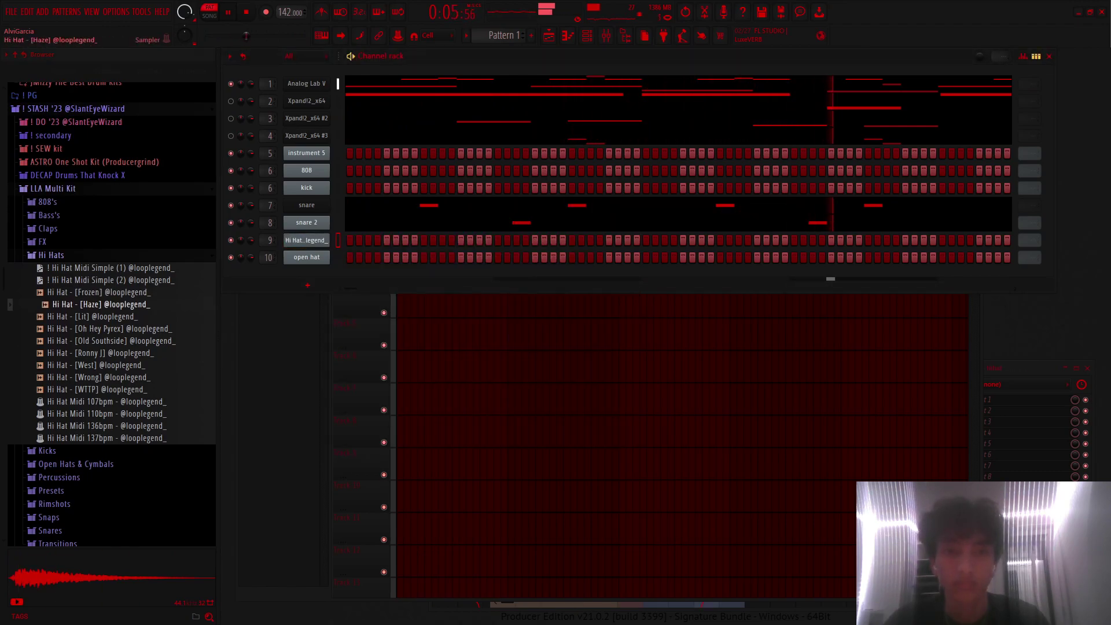
Step: Fill the Haze hi-hat pattern with C5 hits every two steps plus pitched rolls, and delete the notes from bar 5 onward
key(F7)
key(F7)
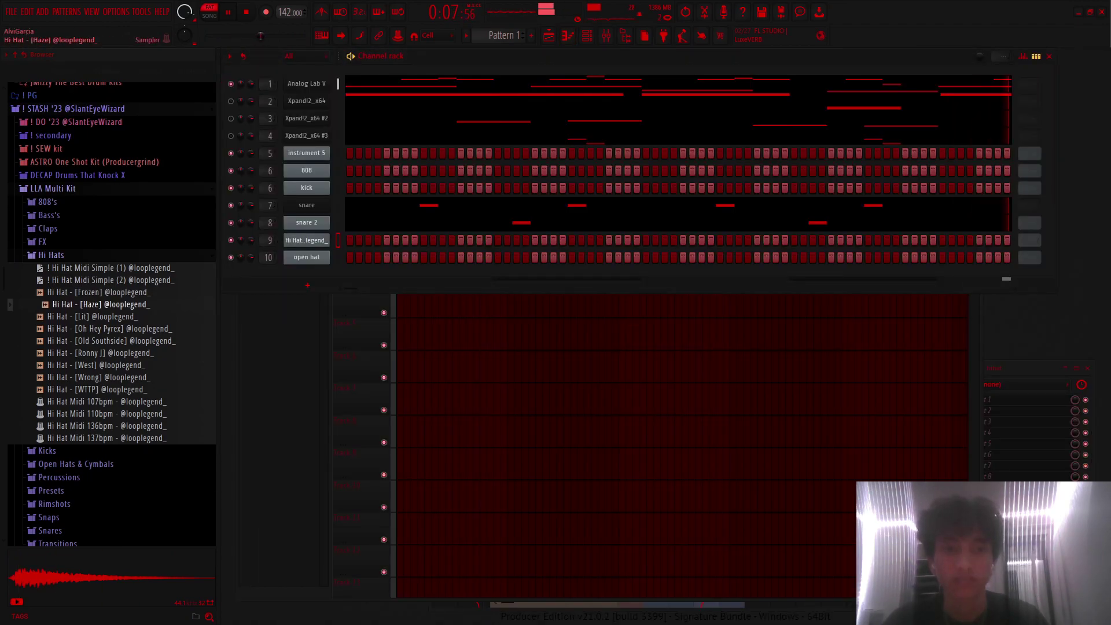
key(space)
key(F7)
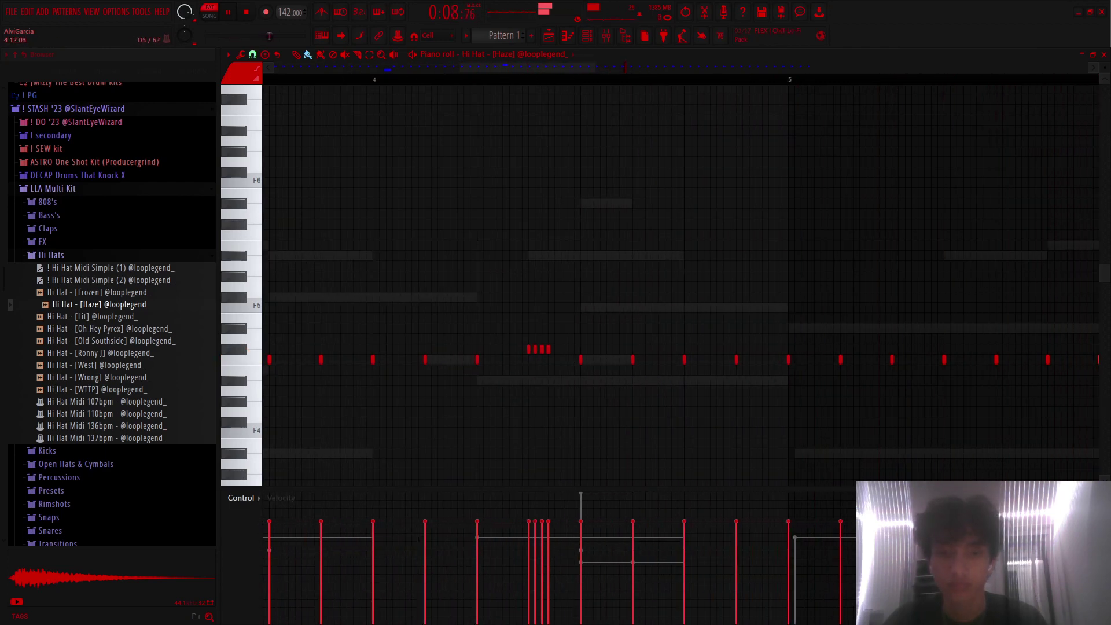
scroll(680, 283, down, 5)
ctrl+drag(849, 324, 539, 395)
key(Delete)
Step: Duplicate the whole four-bar hi-hat pattern into bars 5 to 8, aligned with the start of bar 5
key(ctrl+a)
key(ctrl+b)
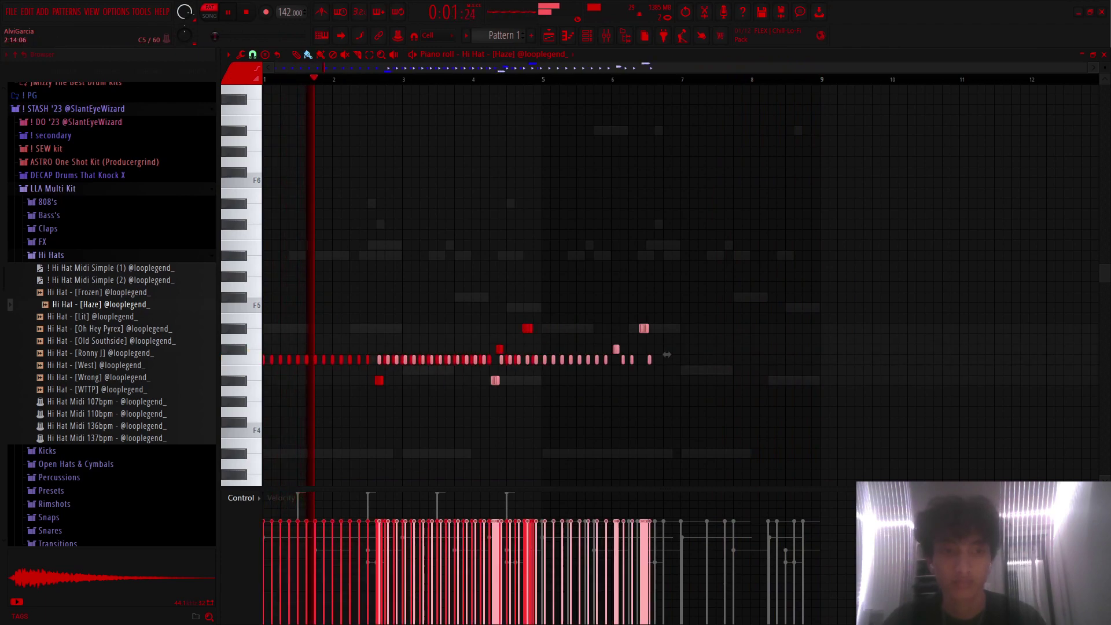
click(828, 354)
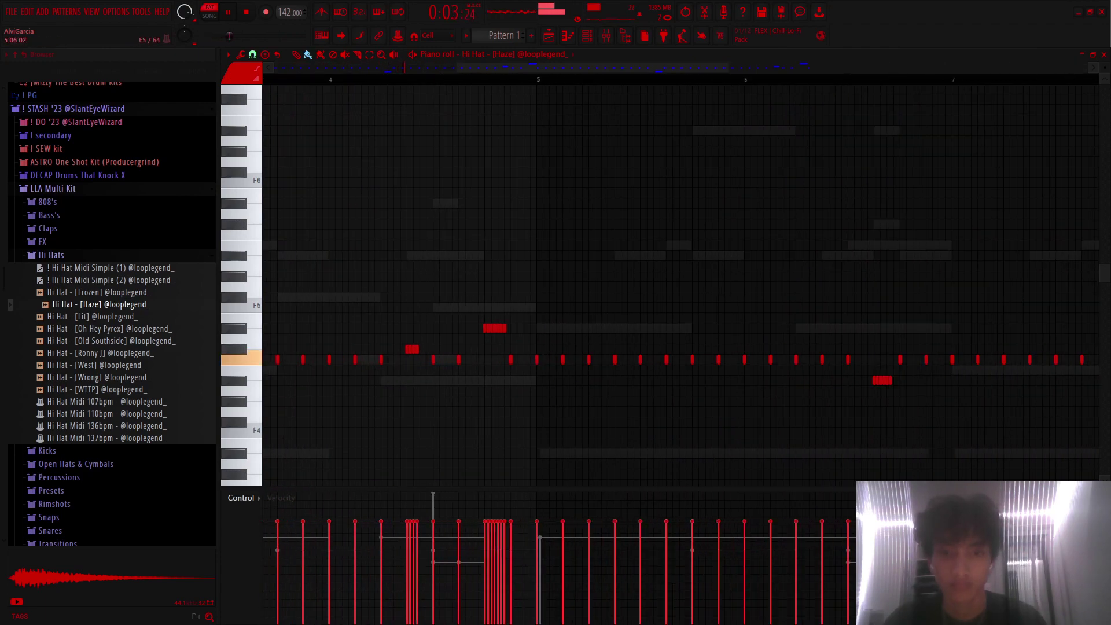
Step: Raise the A#4 hi-hat roll in bar 6 to D5
scroll(441, 356, up, 3)
scroll(681, 284, up, 2)
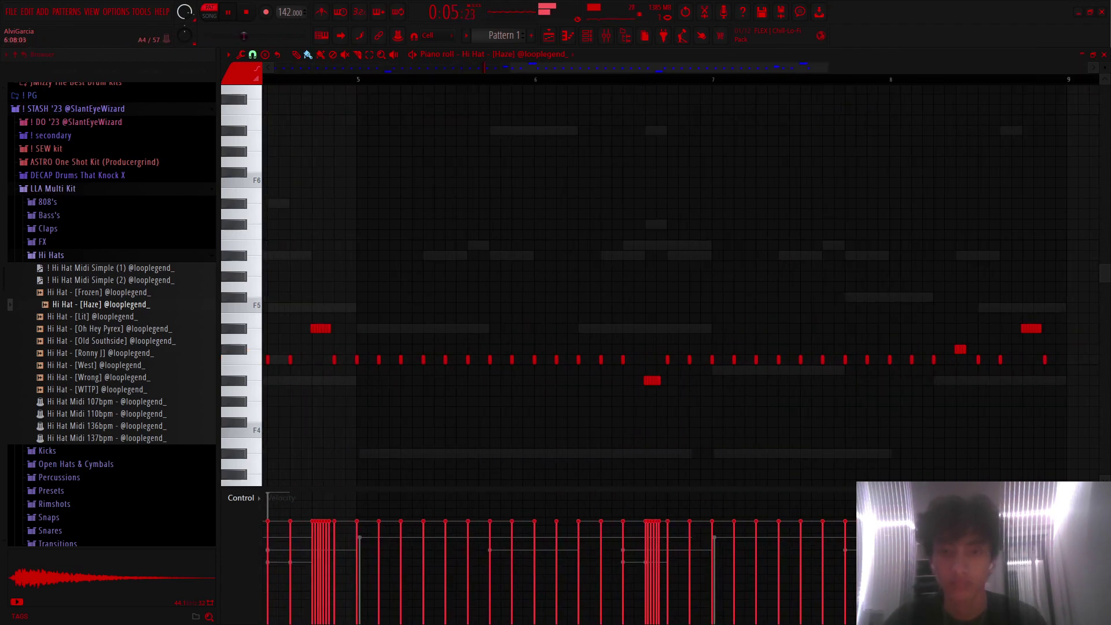
drag(652, 381, 676, 339)
Step: Place a hi-hat roll on C5 in bar 7 and pitch the two rolls ending bar 8 to A4 and D#5
scroll(676, 338, up, 3)
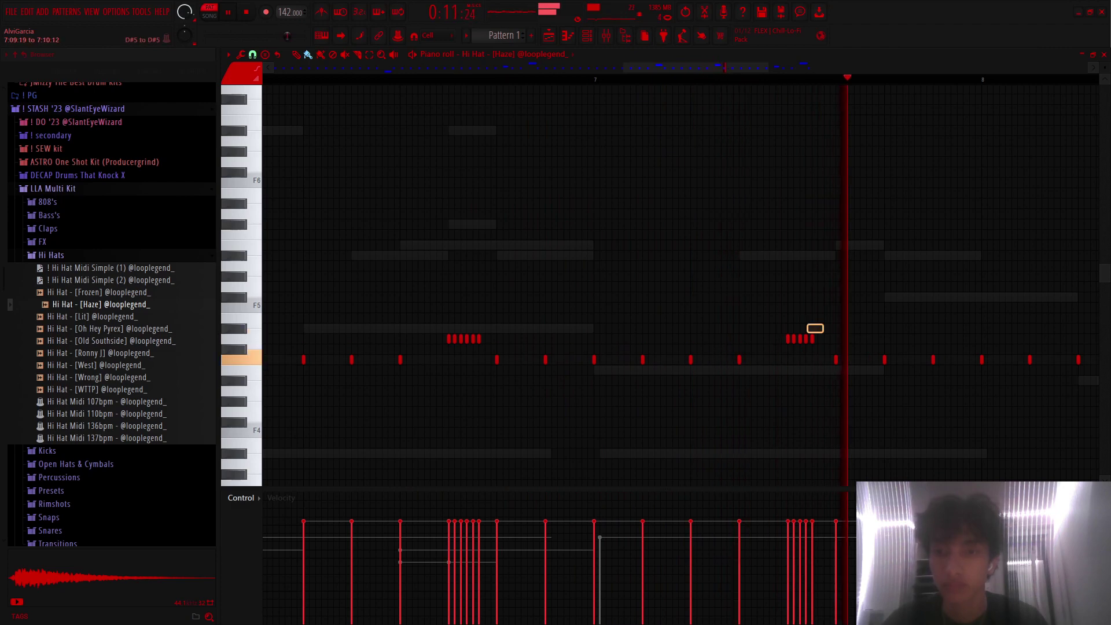
drag(800, 339, 800, 359)
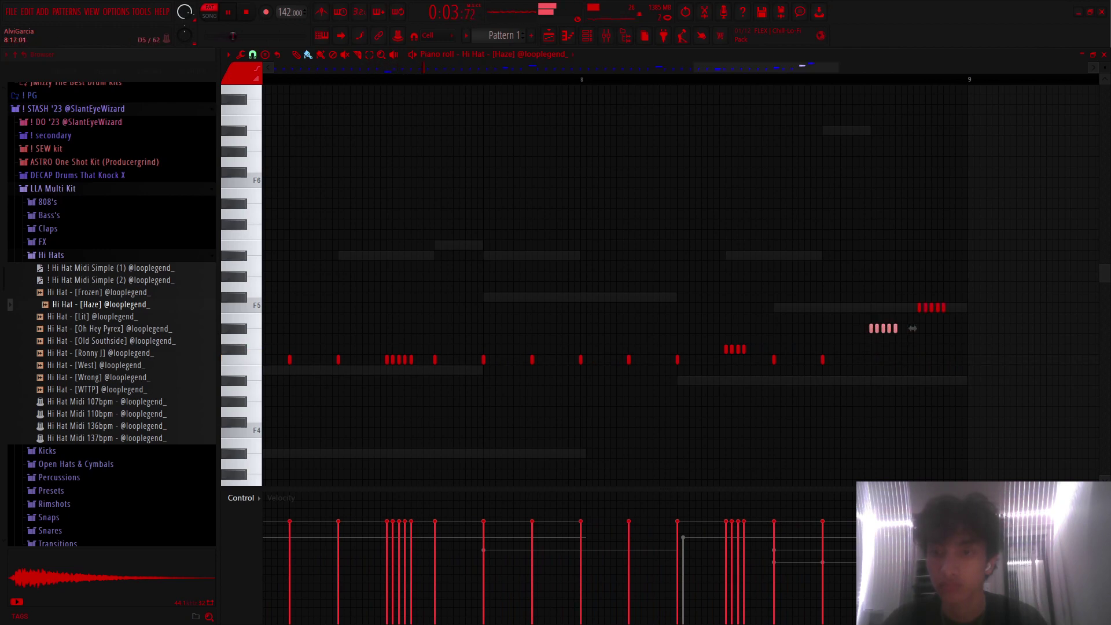
drag(839, 281, 965, 427)
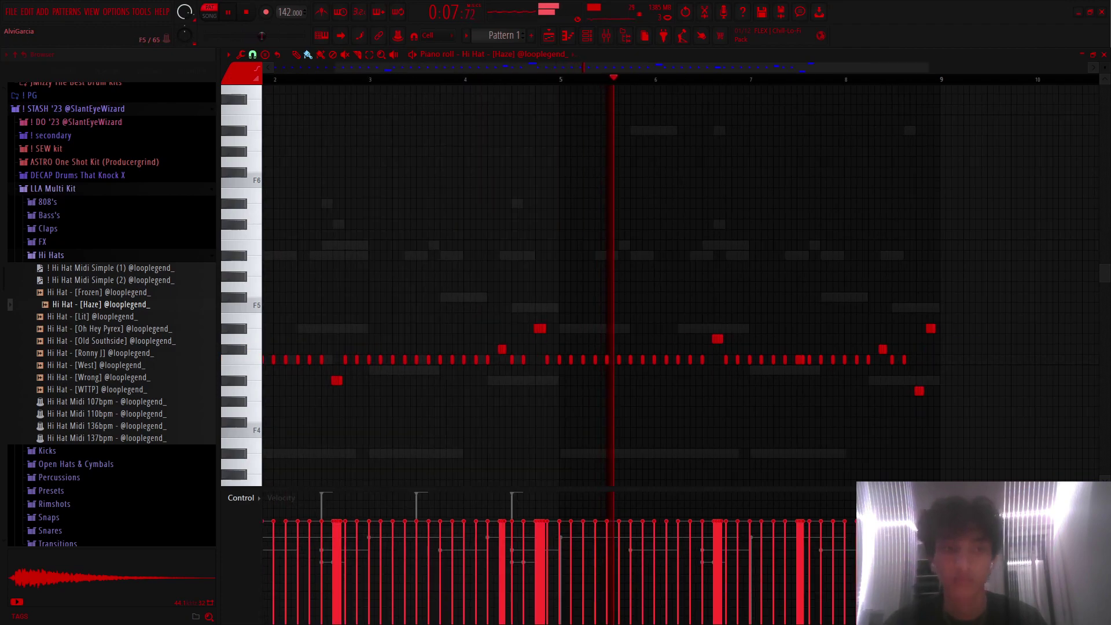
Step: Audition the LLA Multi Kit claps and load the Clap - [Metro] sample into the snare channel
key(F6)
click(48, 228)
click(99, 290)
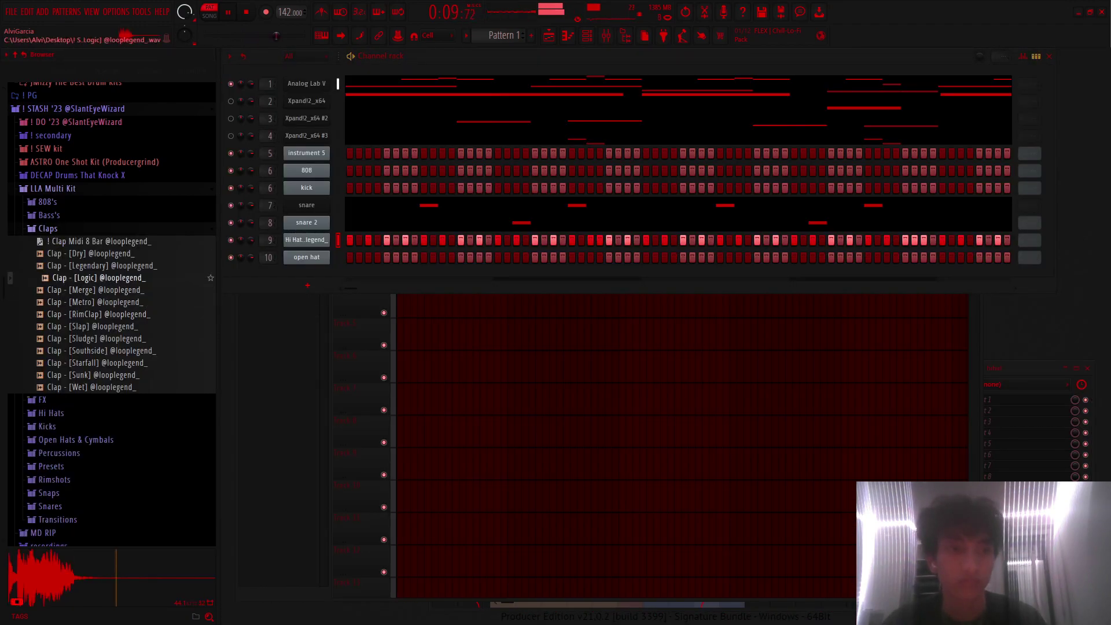
click(98, 303)
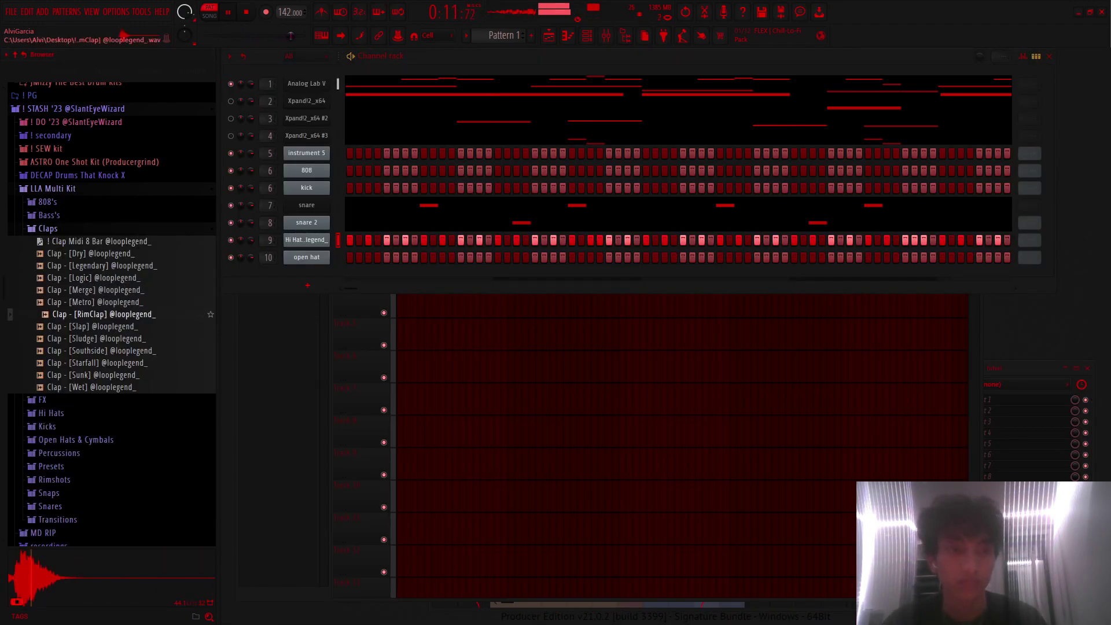
Step: Duplicate the four clap notes into bars 5 to 8, keeping the copies on C5
key(F7)
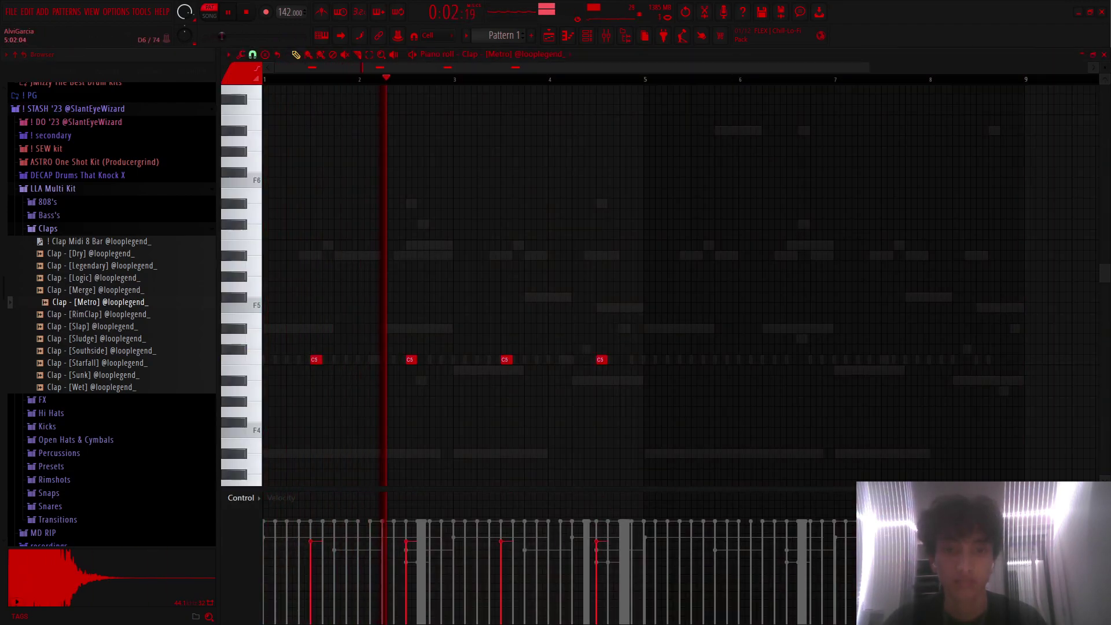
key(ctrl+b)
key(shift+Left)
key(shift+Left)
key(shift+Left)
key(shift+Left)
key(shift+Left)
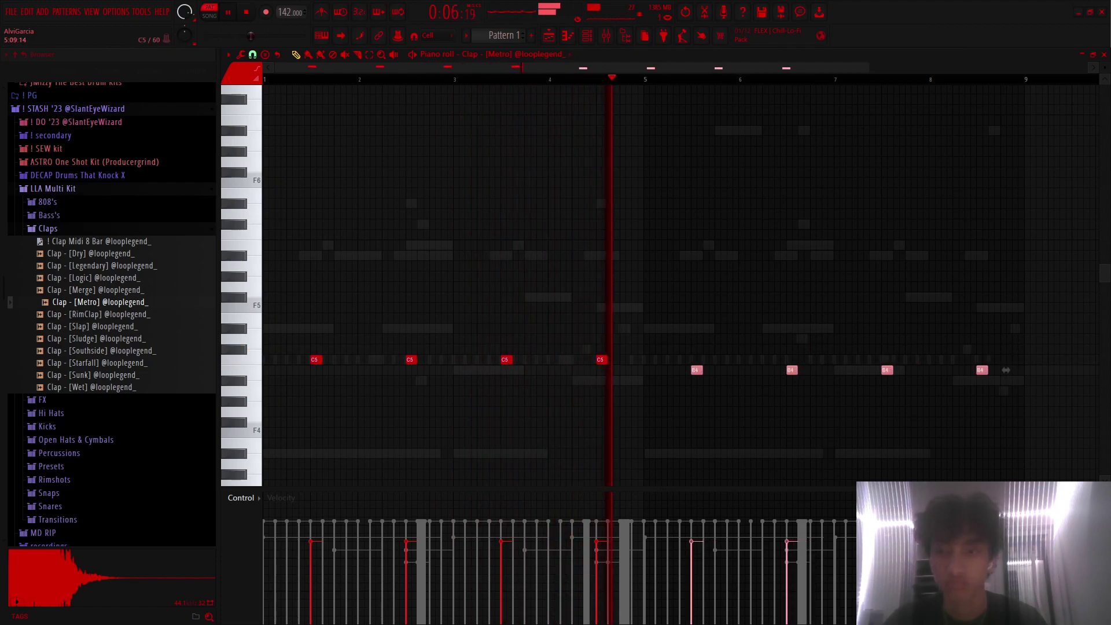
key(Page_Up)
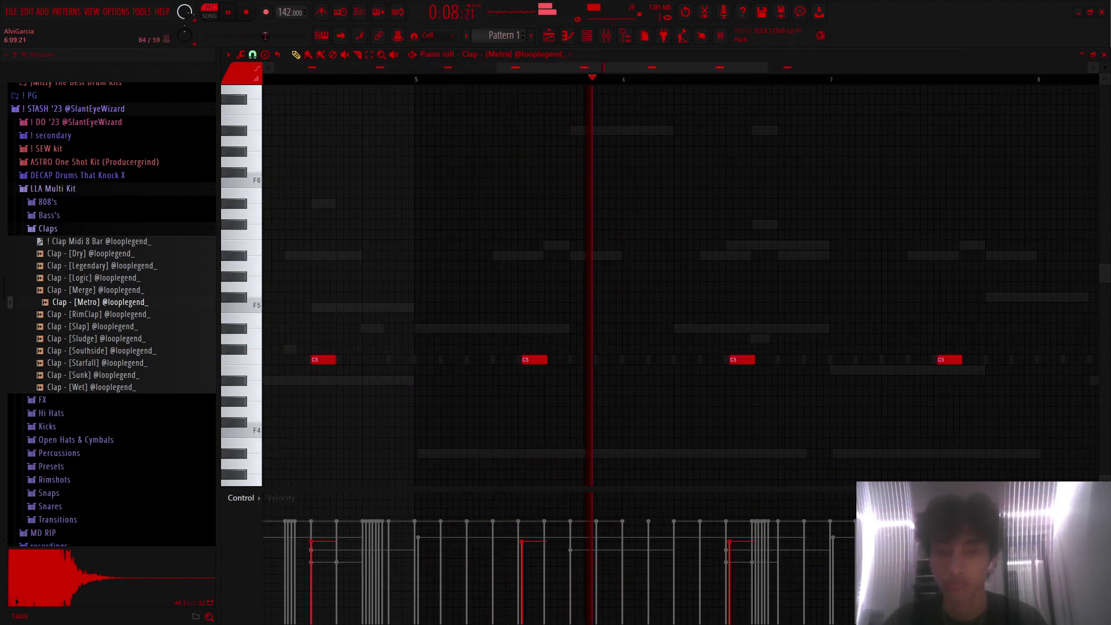
key(ctrl+a)
key(Page_Down)
drag(528, 313, 835, 384)
key(ctrl+d)
key(Page_Up)
key(Page_Up)
key(Page_Down)
key(Page_Up)
Step: Add a C5 clap on the third step of bar 3 and move the bar 4 clap four steps earlier
scroll(681, 278, up, 4)
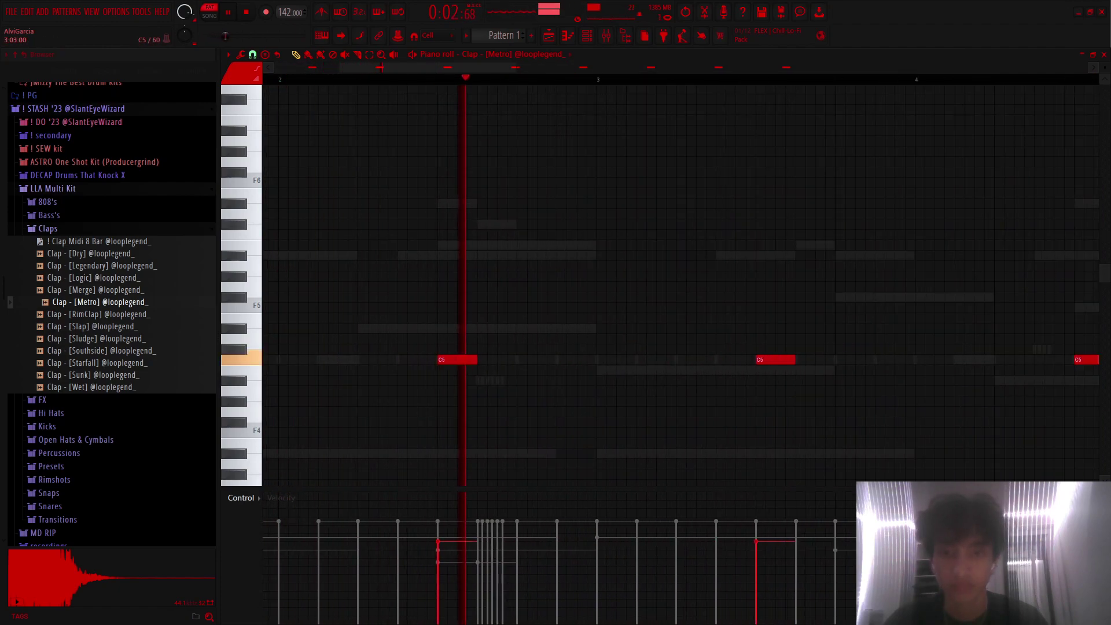
scroll(578, 328, down, 1)
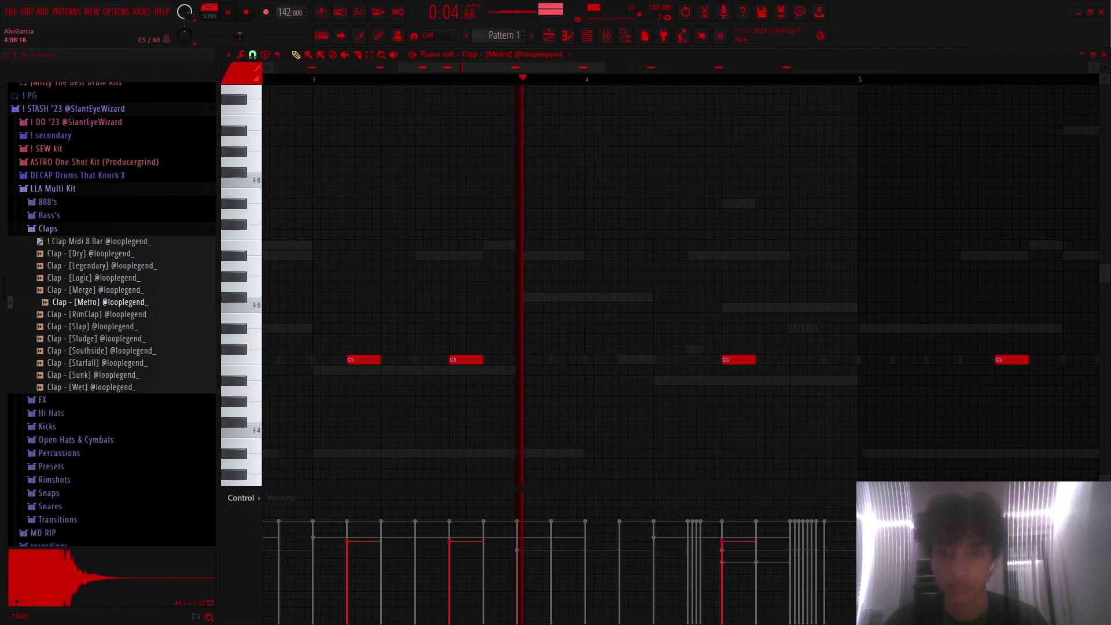
scroll(680, 278, down, 4)
scroll(680, 278, up, 2)
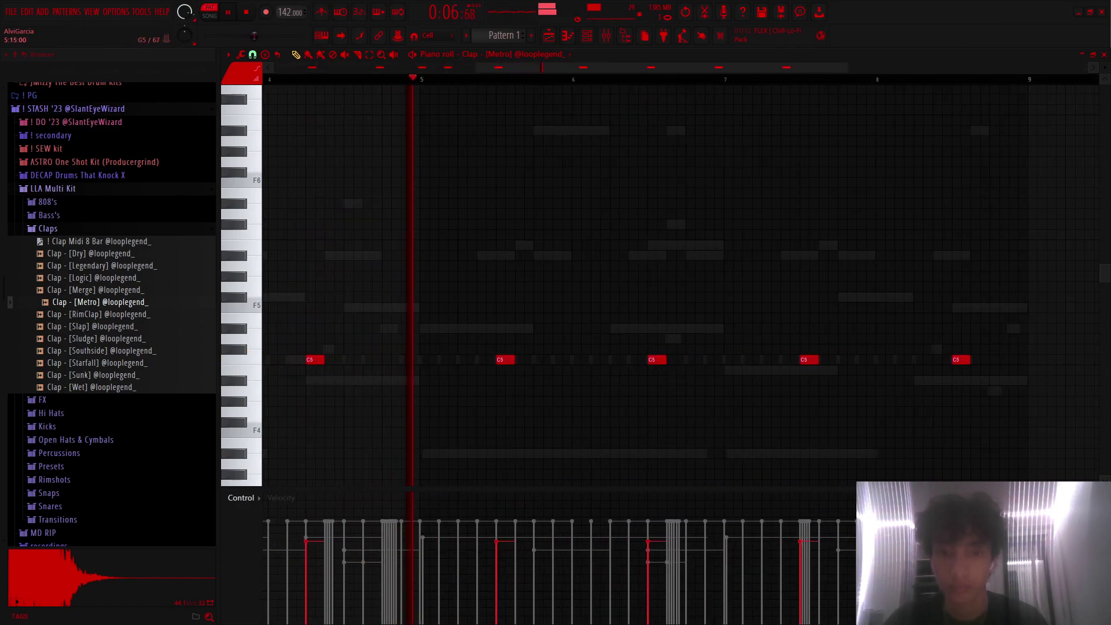
Step: Place a C5 clap towards the end of the eight-bar pattern and return to the channel rack
scroll(680, 278, up, 2)
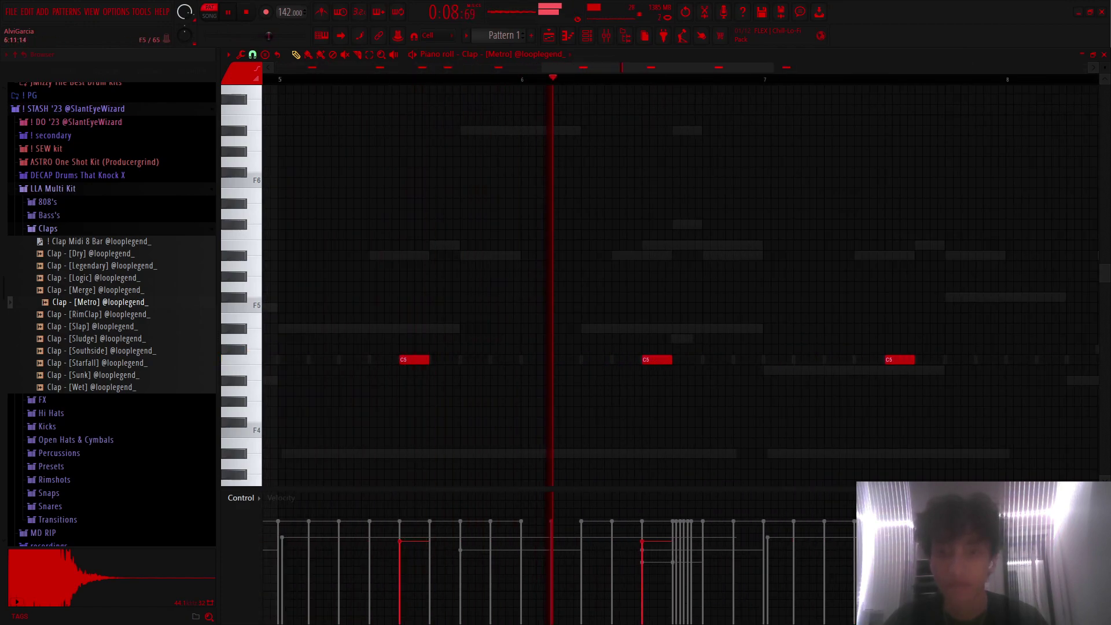
scroll(681, 278, down, 2)
scroll(680, 278, up, 4)
scroll(681, 278, up, 2)
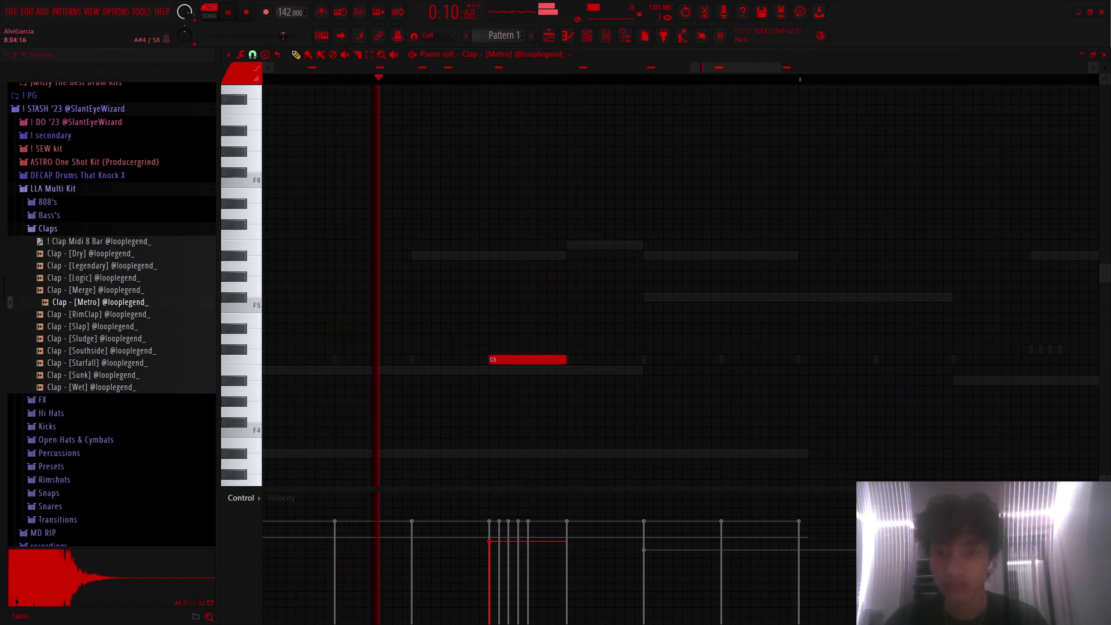
scroll(681, 278, down, 3)
click(926, 359)
key(F7)
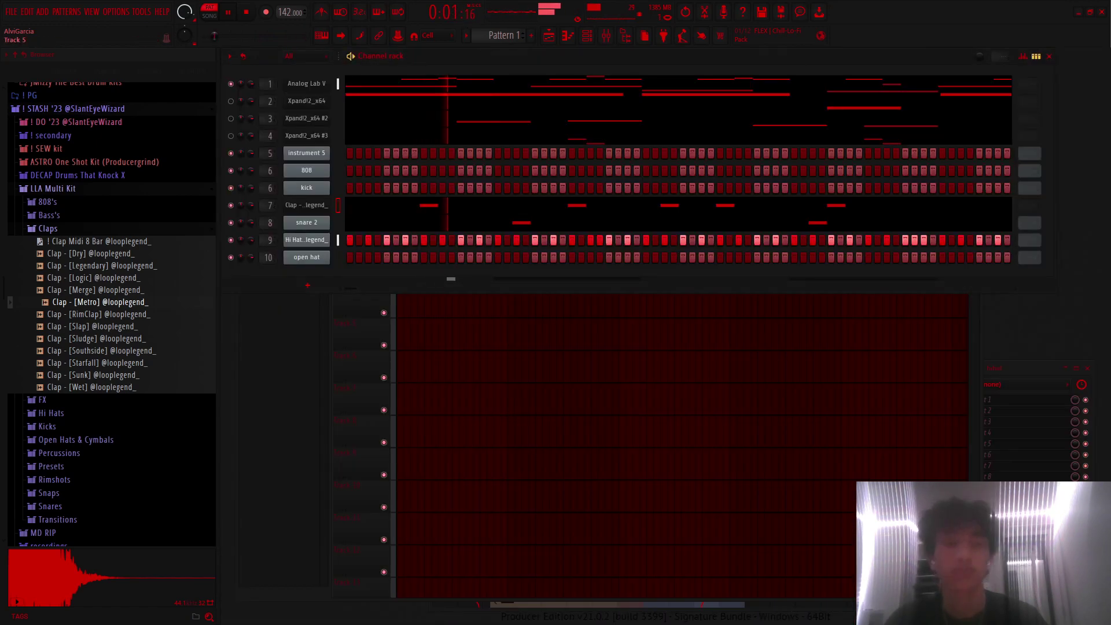
Step: Audition the LLA Multi Kit snares and load the Snare - [Pillow] sample into the snare 2 channel
click(48, 228)
click(50, 347)
click(104, 421)
click(99, 434)
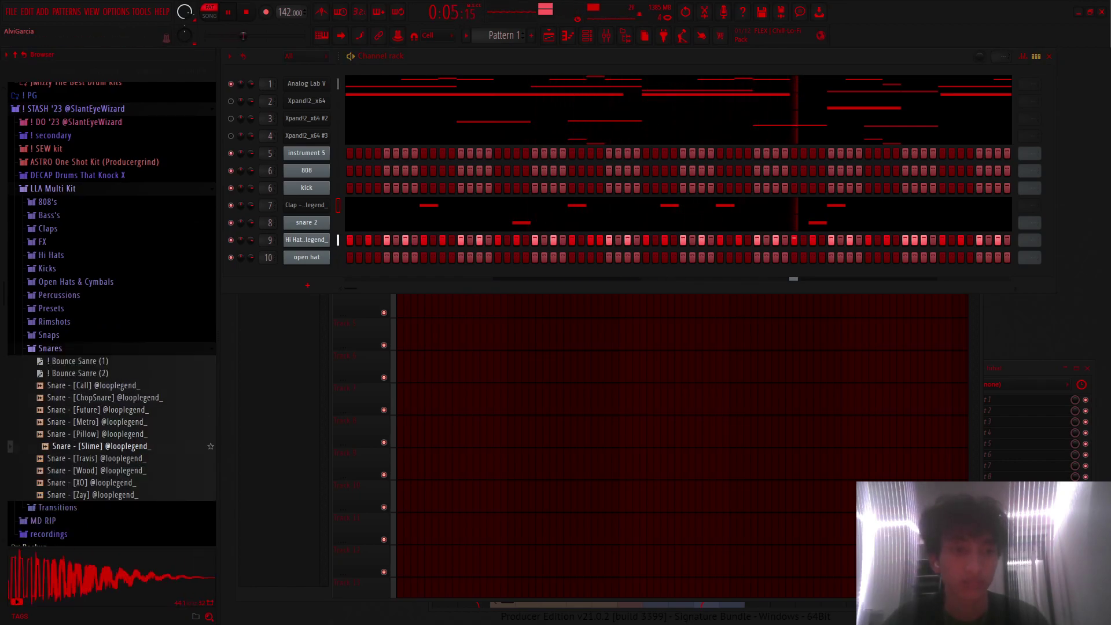
drag(307, 222, 306, 222)
Step: Move the first snare to step 15 of bar 1 and place C5 snares on 2:05, 2:13, 3:15 and 4:03
key(F7)
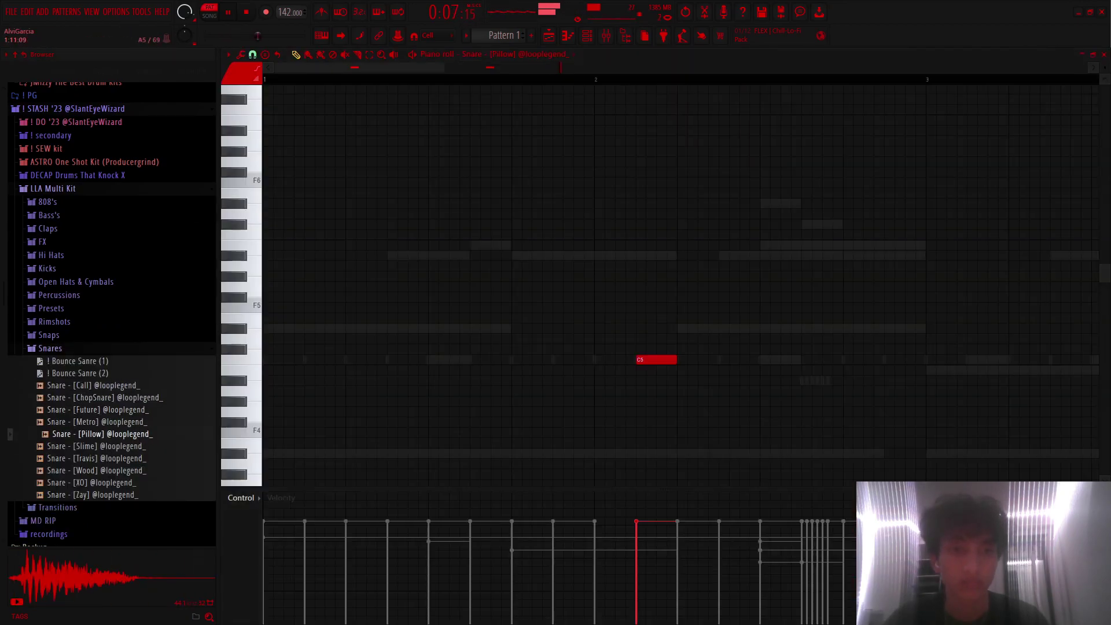
drag(509, 359, 451, 360)
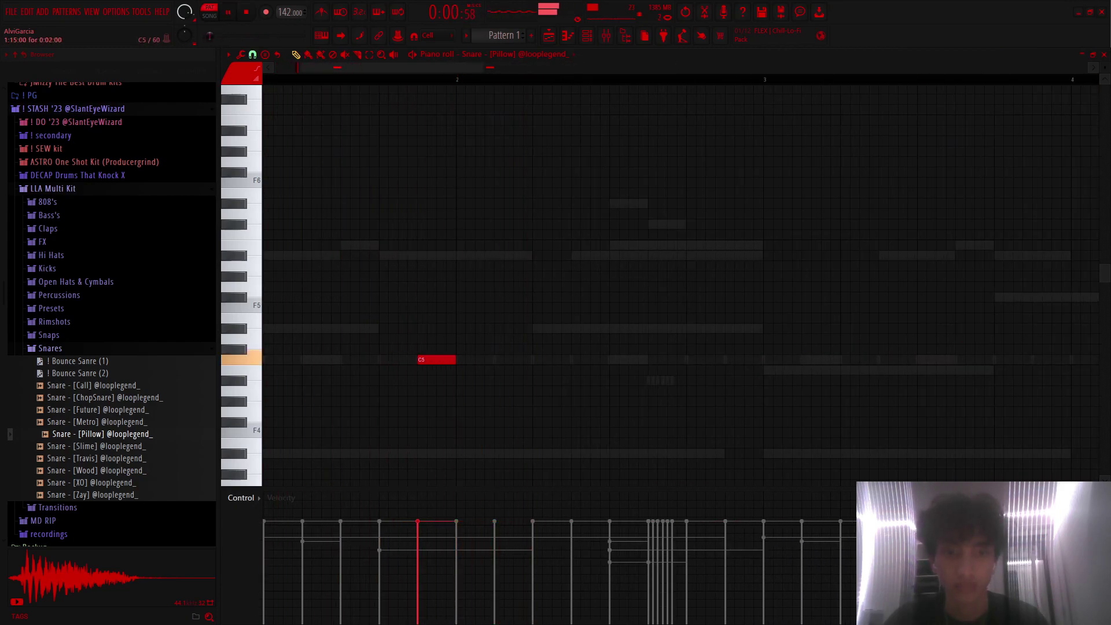
click(550, 359)
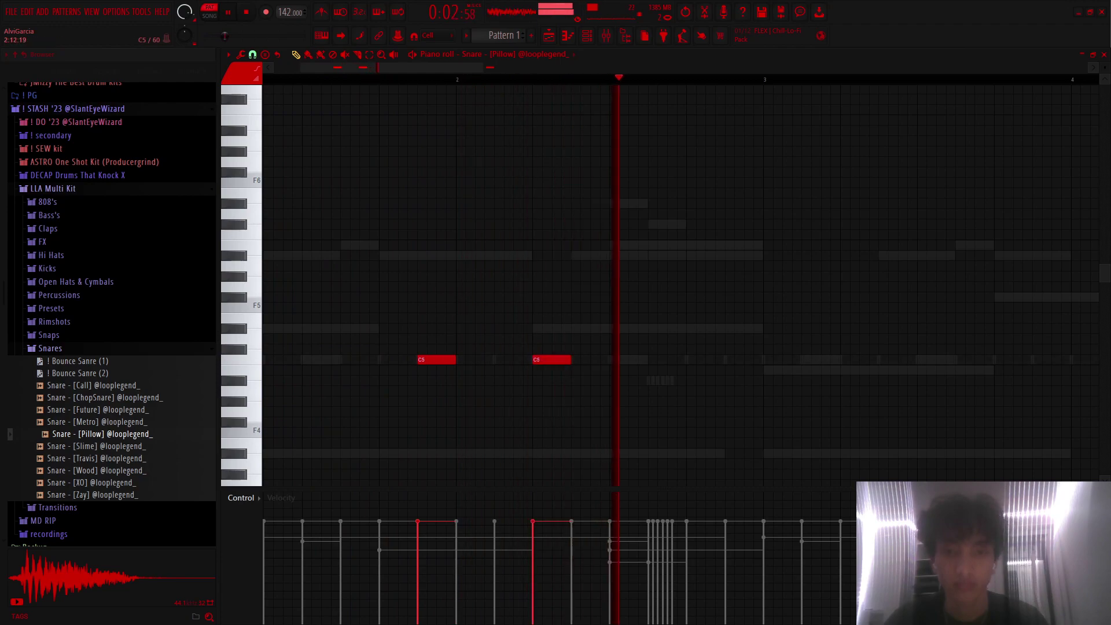
scroll(680, 284, up, 2)
click(593, 359)
right_click(692, 360)
click(686, 360)
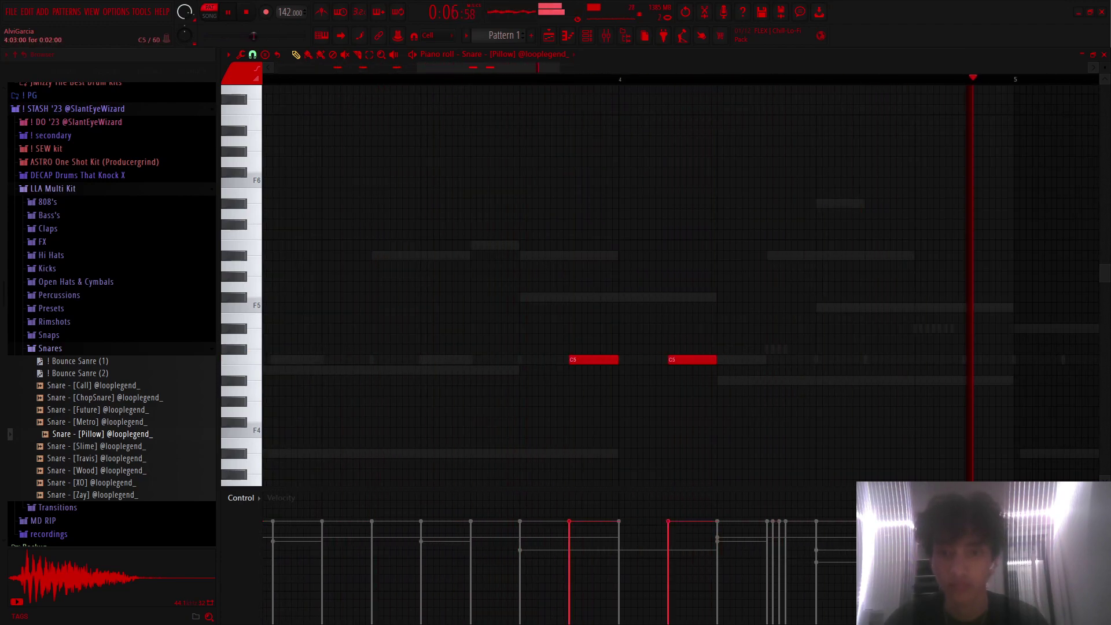
Step: Duplicate the five C5 snare notes from bars 1 to 4 into bars 5 to 8
scroll(637, 359, down, 4)
scroll(627, 360, down, 2)
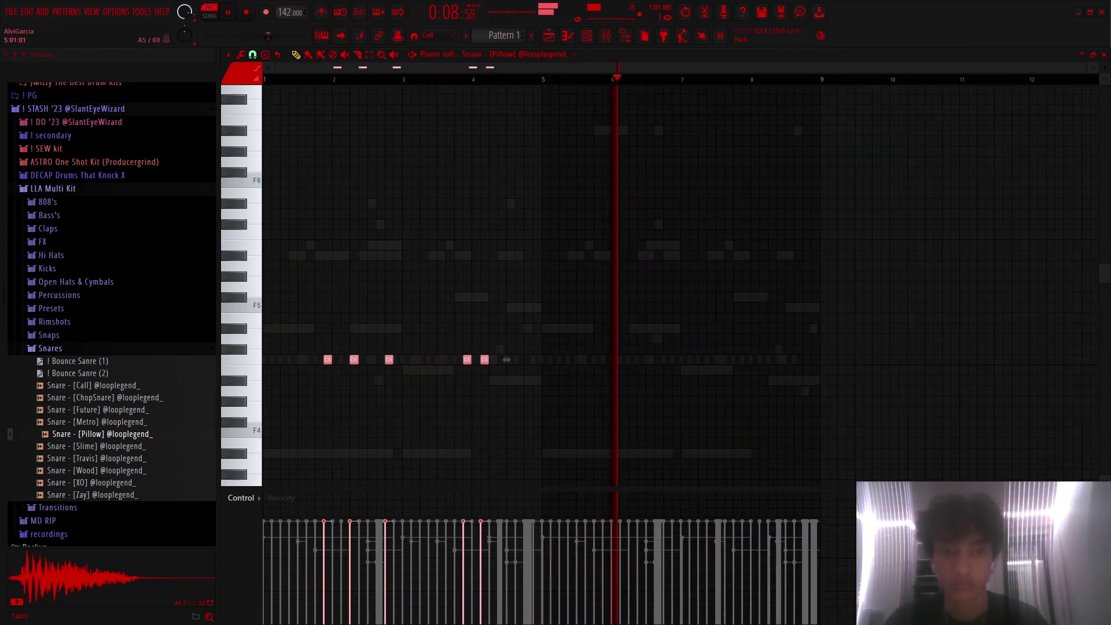
key(ctrl+b)
key(ctrl+d)
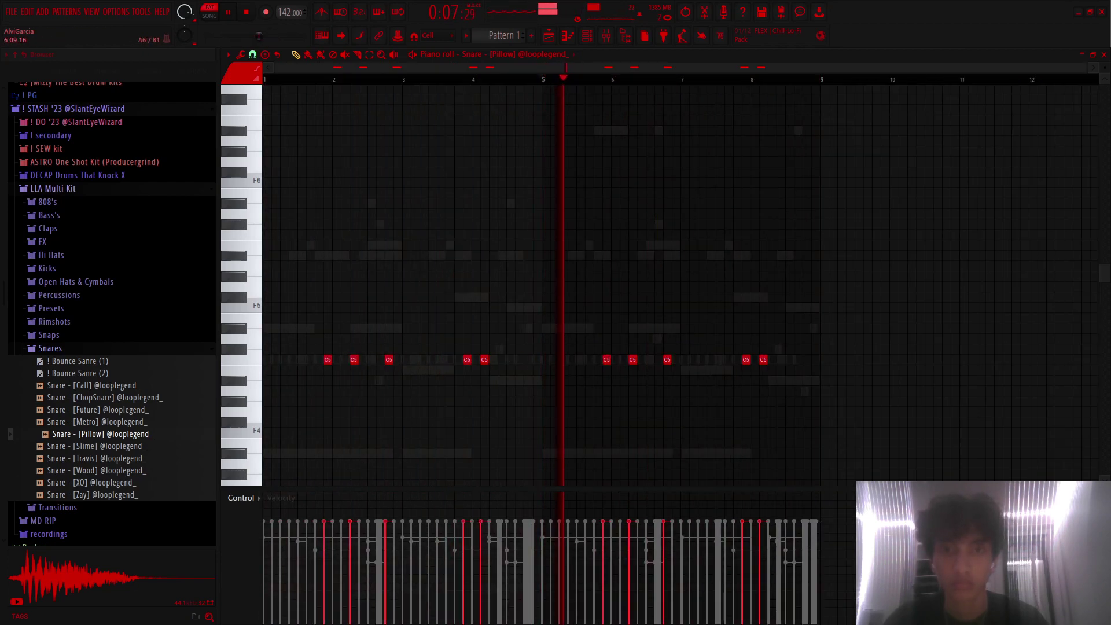
Step: Move the last snare copy to D5 at the start of bar 8 and build a three-note roll from it over four steps
scroll(785, 360, up, 3)
click(709, 339)
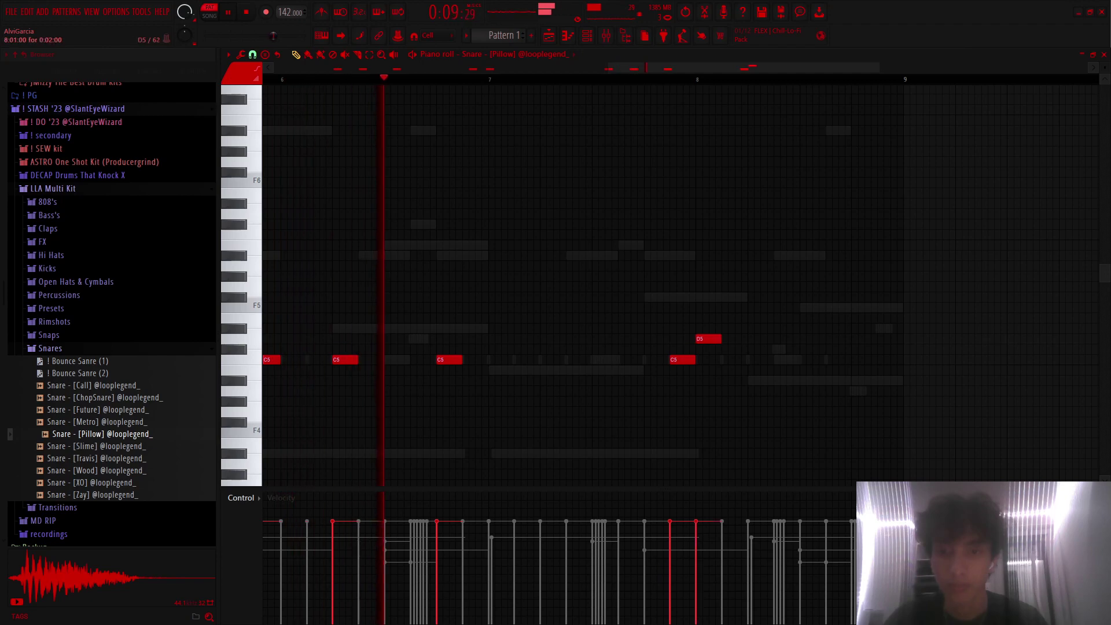
mouse_move(735, 339)
mouse_down()
mouse_move(781, 338)
mouse_move(752, 338)
mouse_up()
scroll(746, 338, up, 2)
scroll(746, 339, up, 2)
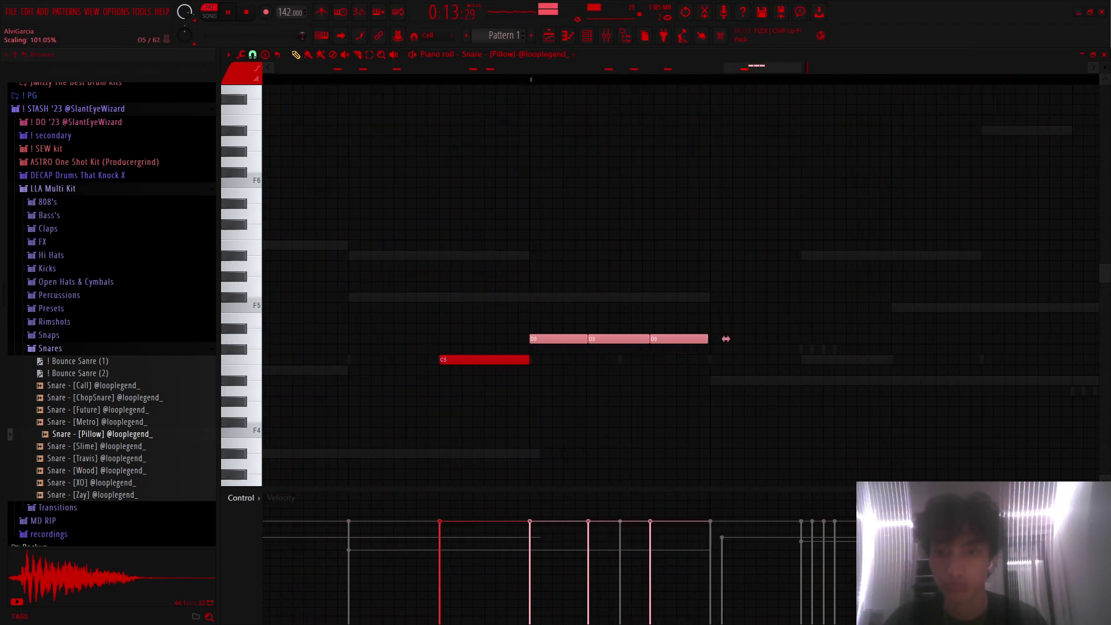
key(ctrl+b)
click(907, 338)
shift+double_click(906, 339)
drag(907, 339, 909, 338)
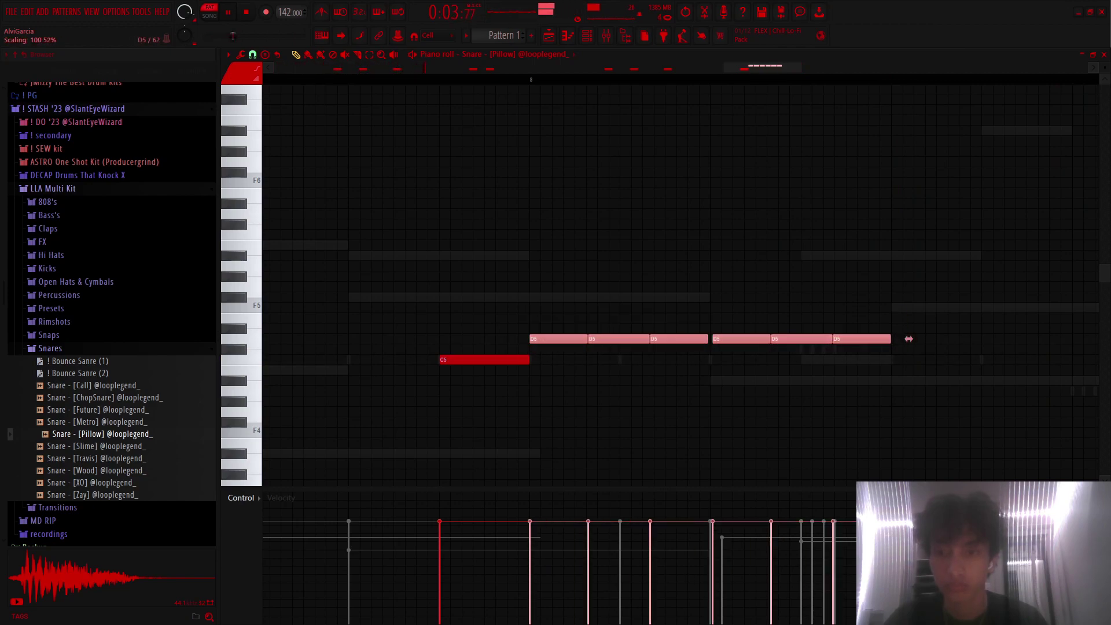
key(ctrl+z)
key(ctrl+z)
Step: Fill the first half of bar 8 with D5 snare-roll notes and the second half with C#5 copies, and return to the channel rack
drag(718, 343, 528, 317)
key(ctrl+b)
scroll(910, 337, down, 2)
drag(840, 343, 1018, 349)
key(ctrl+d)
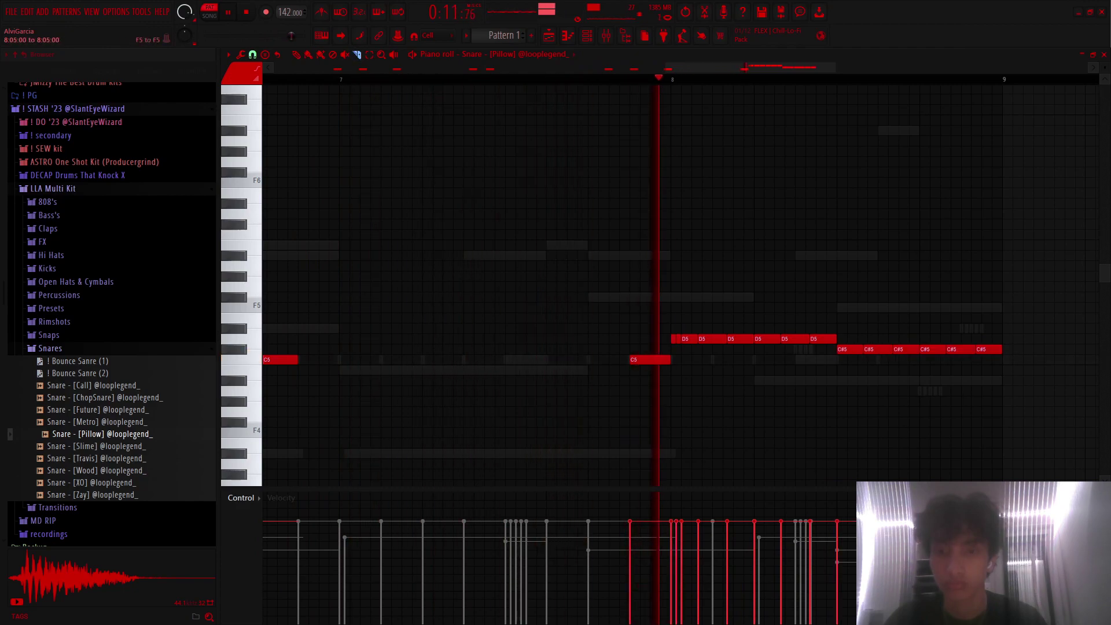
scroll(908, 329, down, 2)
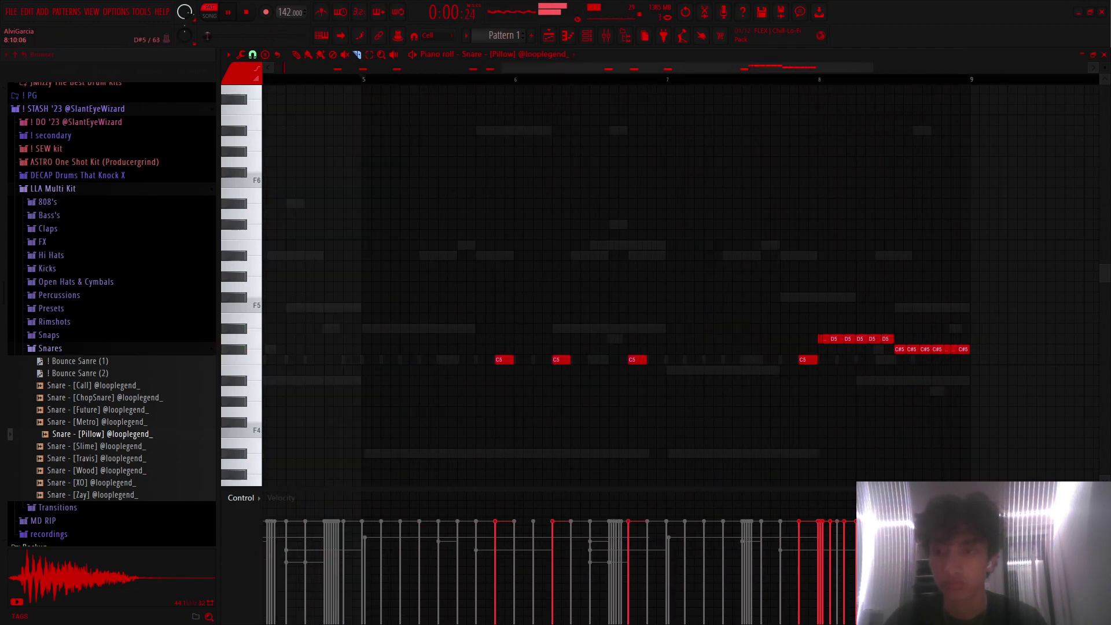
scroll(926, 336, down, 2)
drag(949, 317, 848, 372)
scroll(934, 344, up, 3)
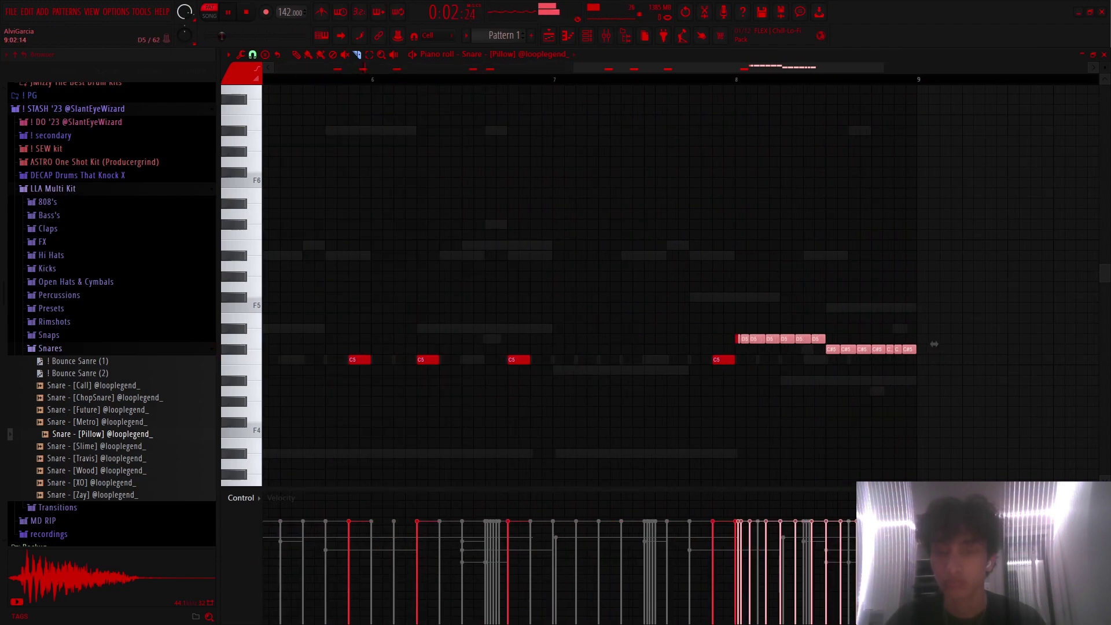
scroll(934, 343, up, 2)
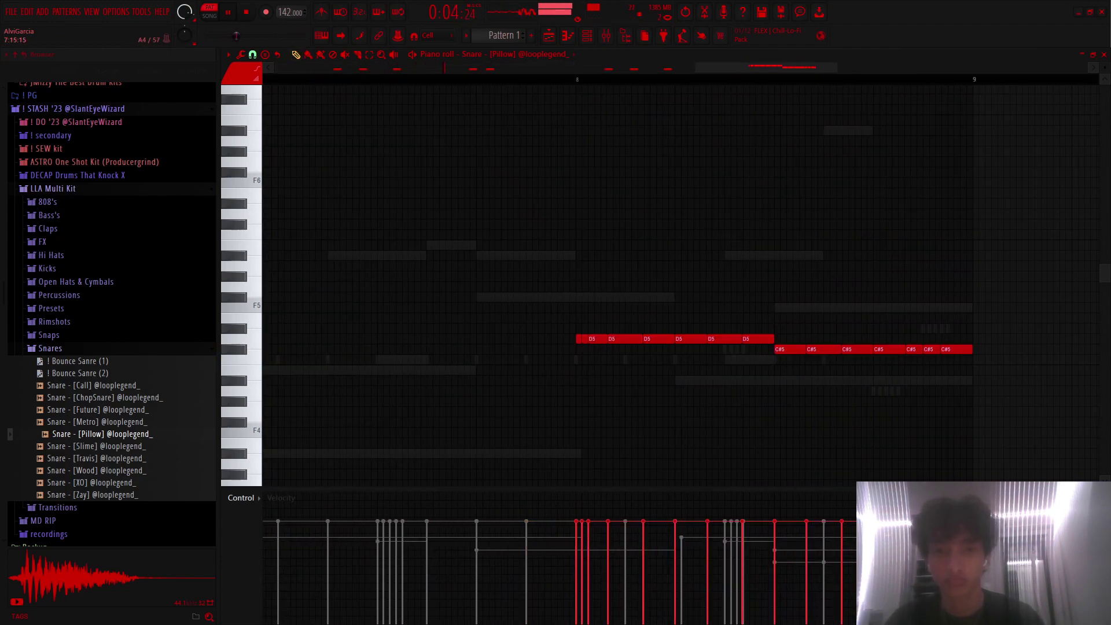
key(F6)
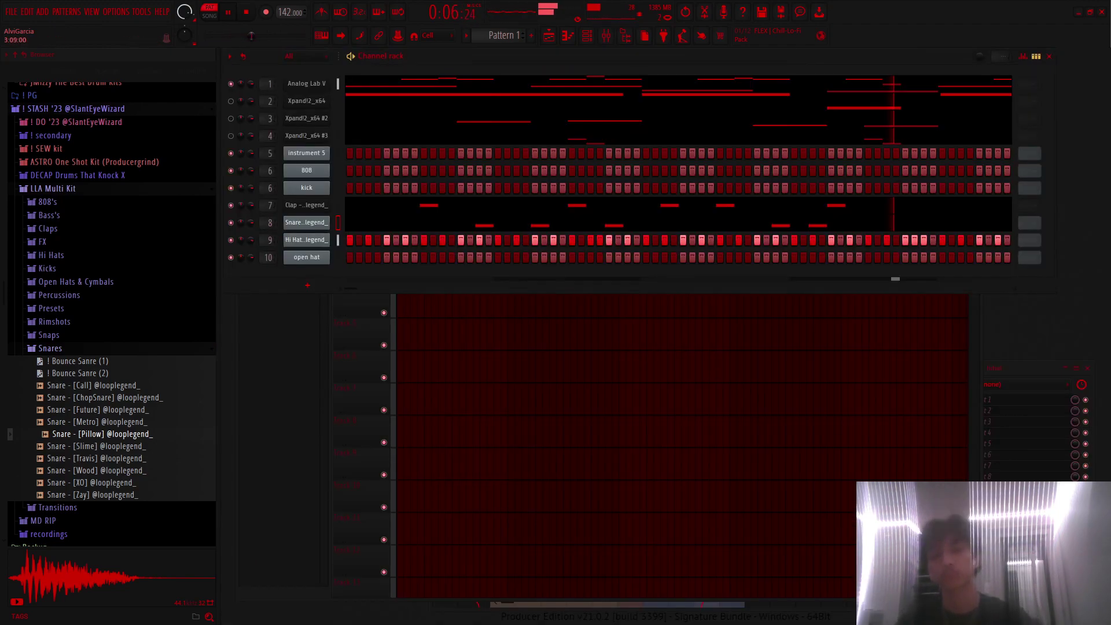
Step: Open the LLA Multi Kit 808's folder and add Fruity soft clipper to the master track's first effect slot
click(50, 347)
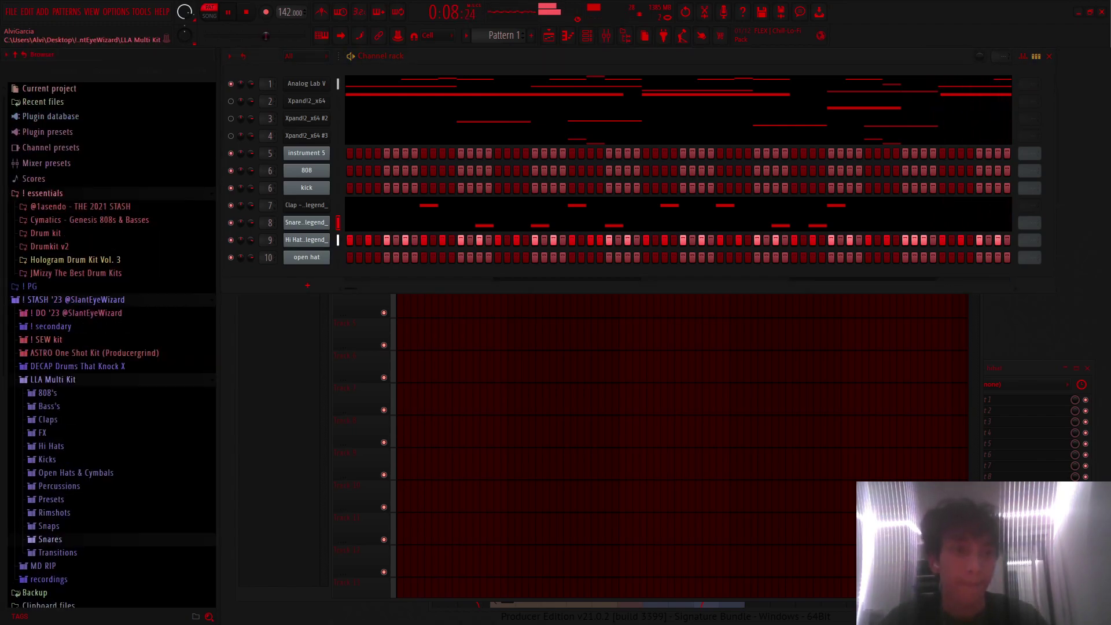
click(47, 392)
key(F9)
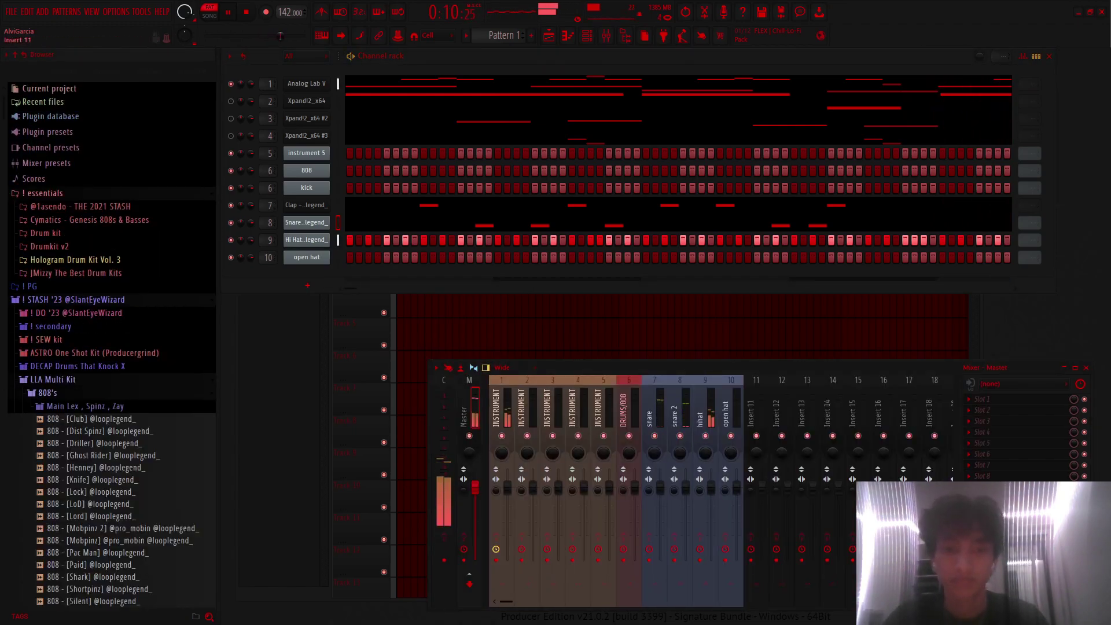
click(983, 399)
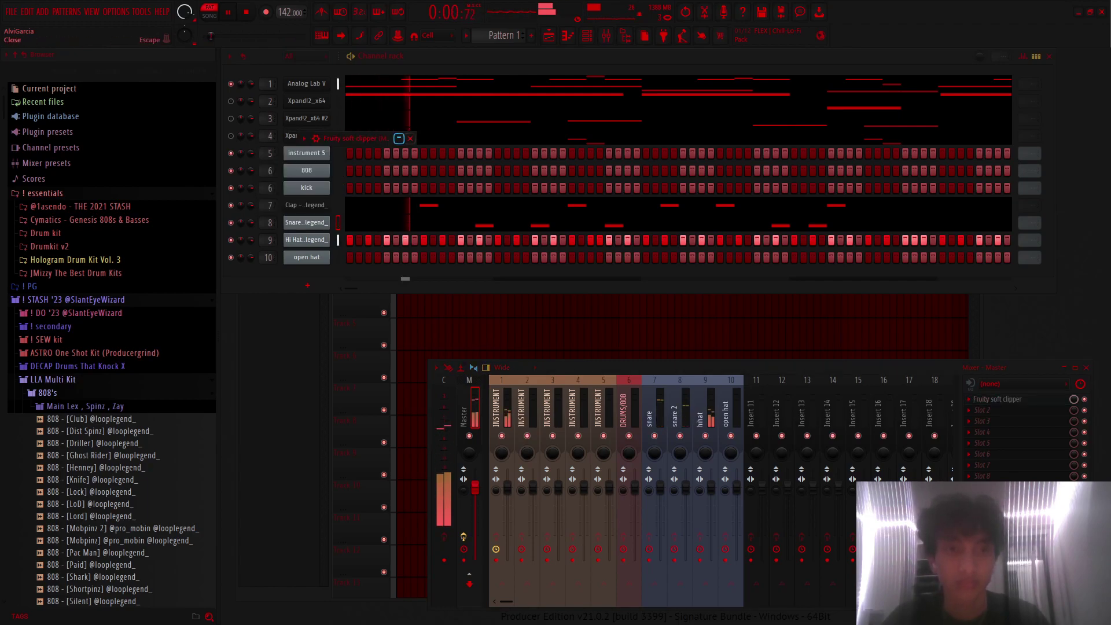
key(Escape)
Step: Audition the kit's 808s, load 808 - [SpiLex] into the 808 channel and review its volume envelope settings
scroll(110, 347, down, 4)
click(96, 479)
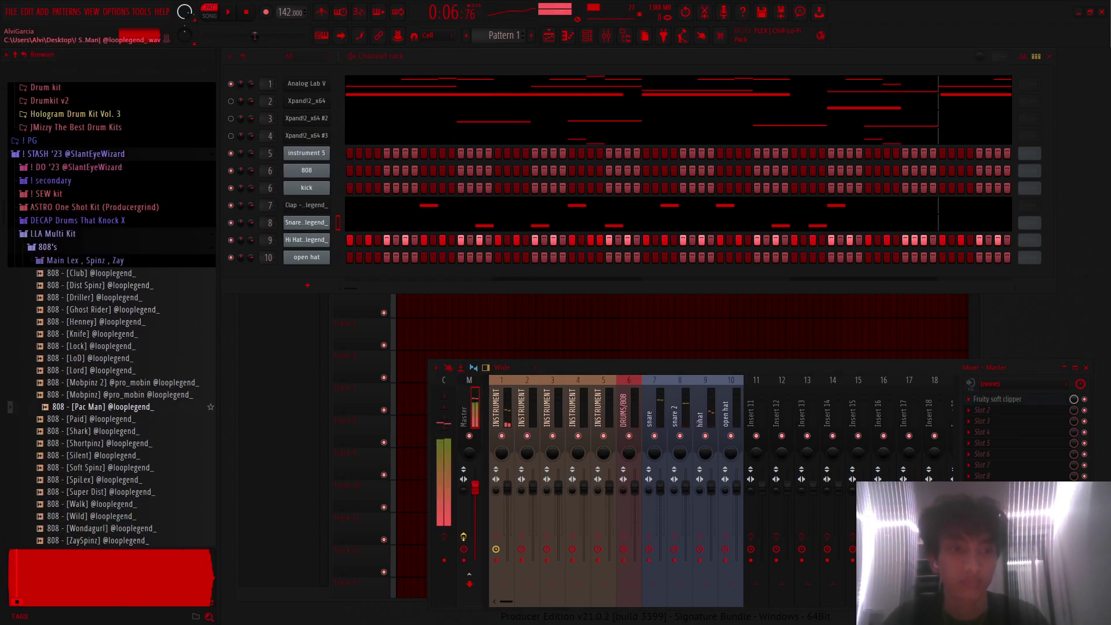
scroll(109, 348, down, 6)
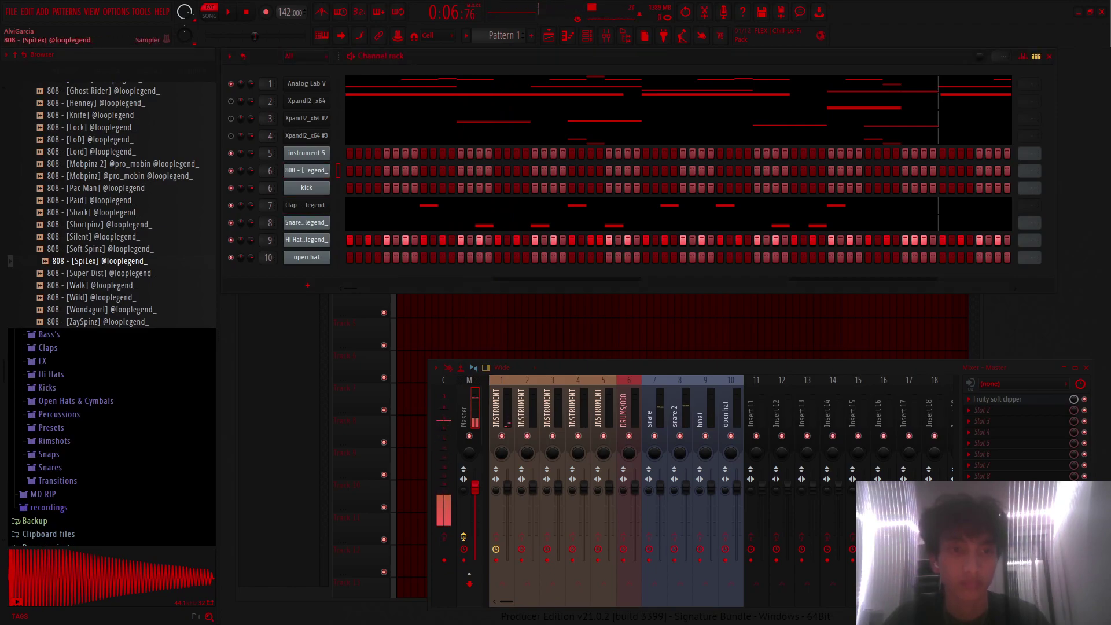
click(307, 170)
click(619, 141)
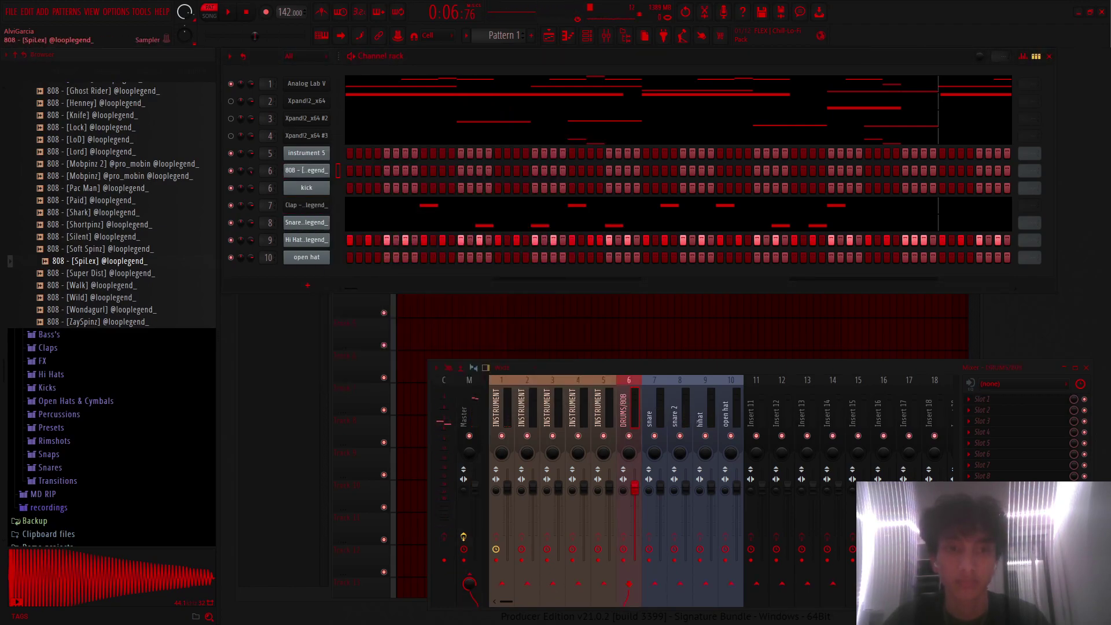
click(306, 170)
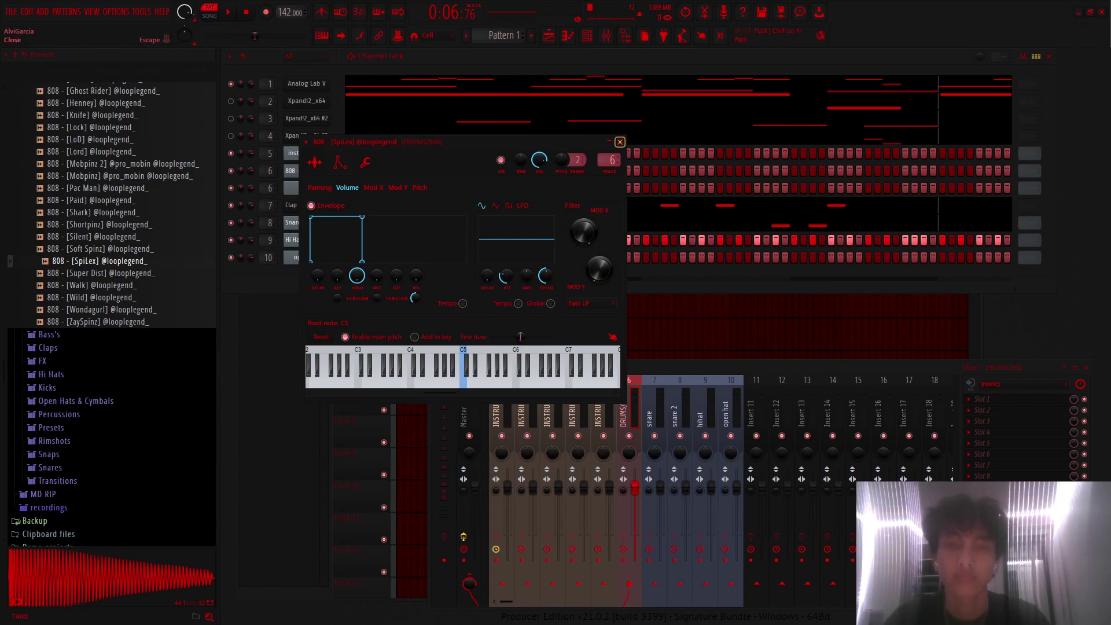
click(620, 142)
Step: Place D#5 808 notes on steps 1, 7 and 13 of bar 1 while the pattern plays
key(F7)
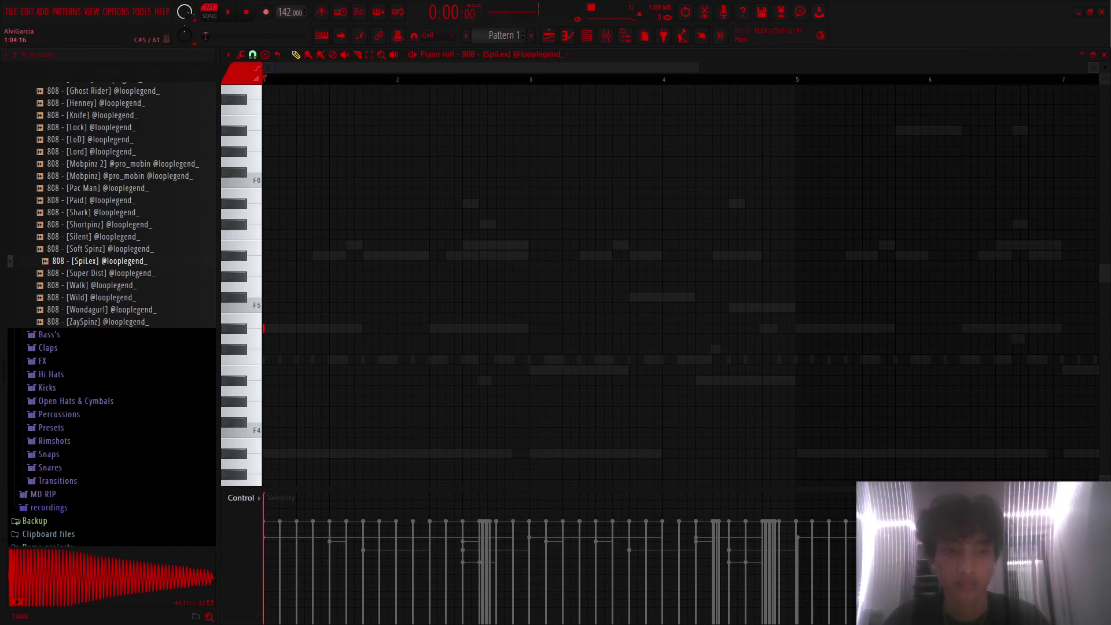
key(space)
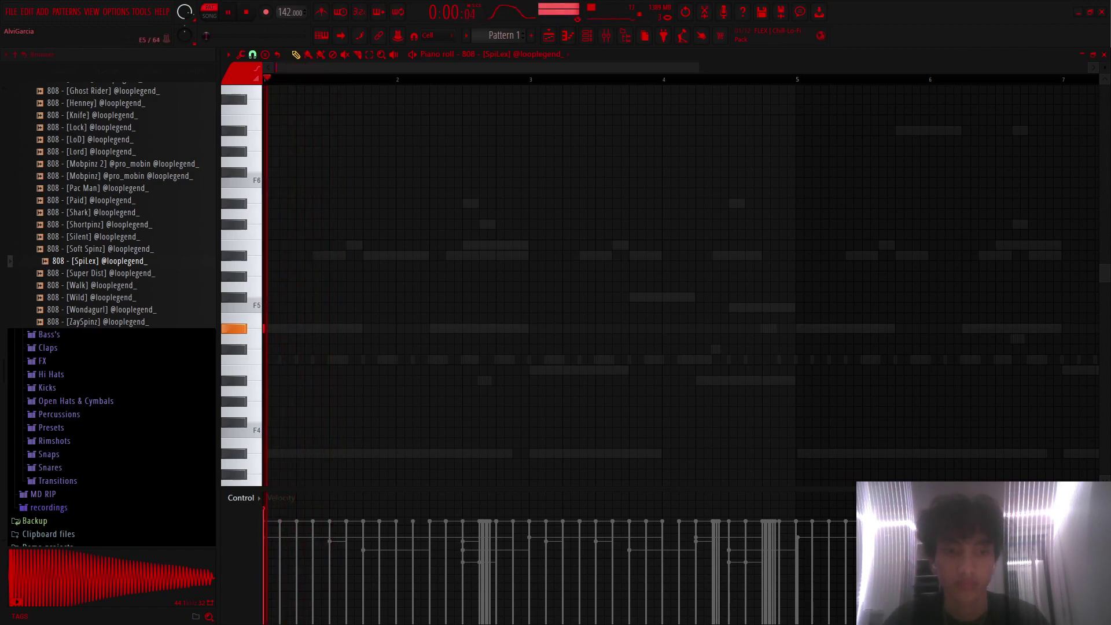
click(312, 329)
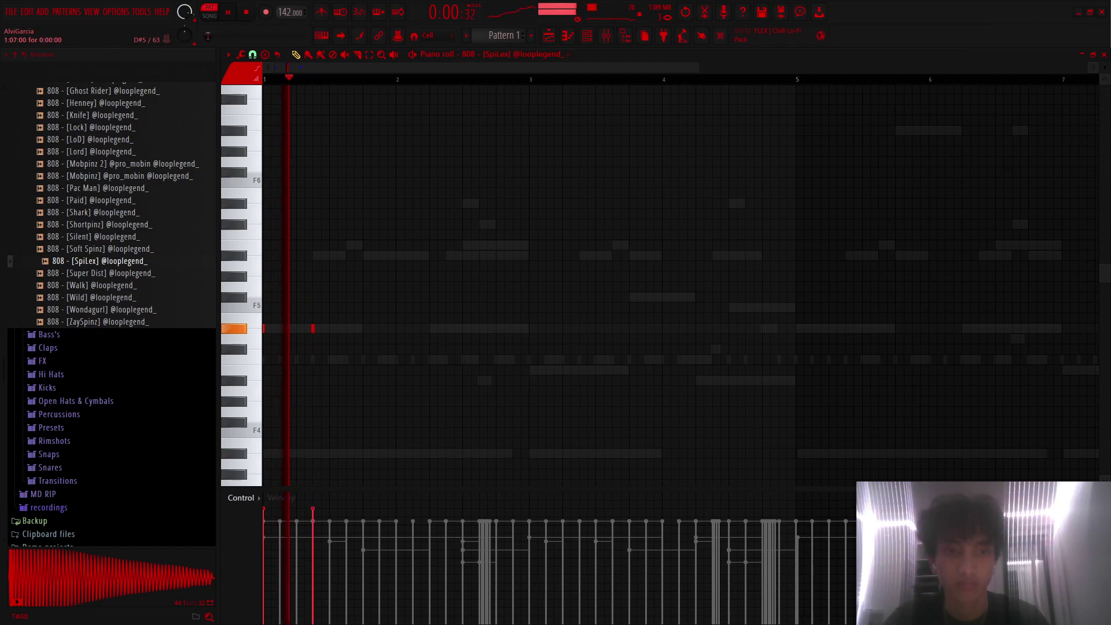
click(362, 328)
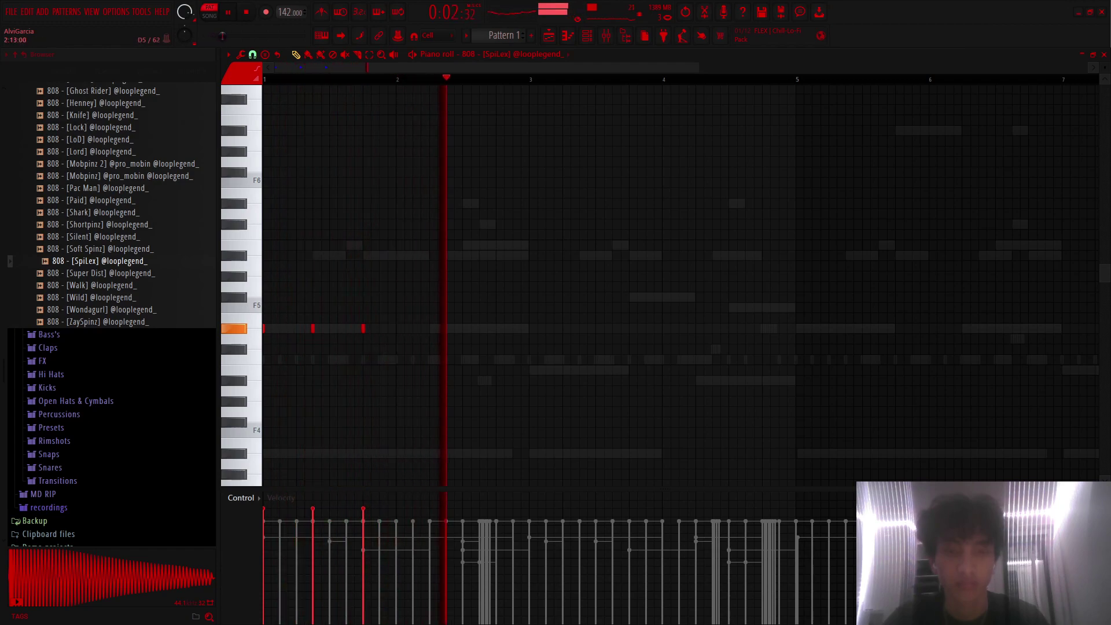
Step: Place B4 808 notes on steps 1, 7, 13 and 15 of bar 3 and an A#4 note on step 5 of bar 4
ctrl+scroll(525, 305, up, 2)
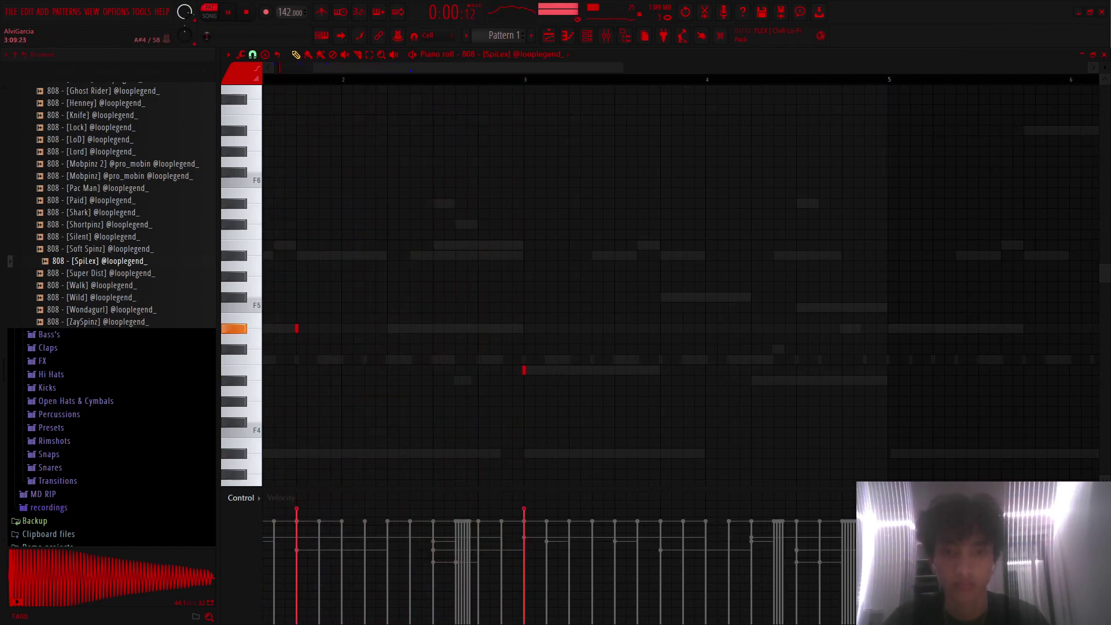
ctrl+scroll(642, 371, up, 3)
click(660, 371)
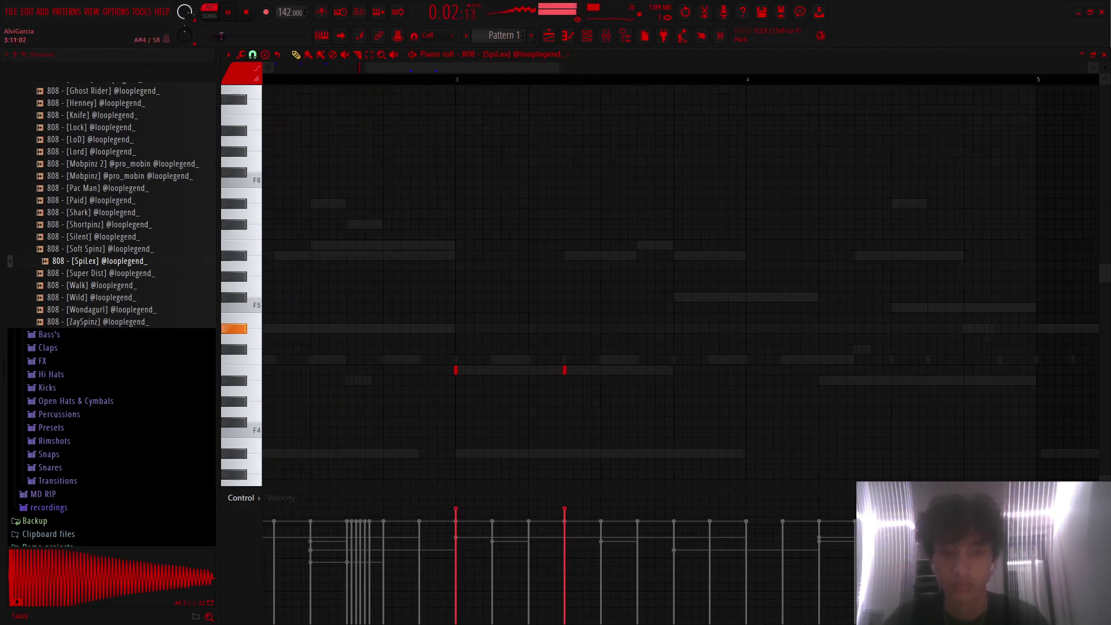
click(709, 371)
click(605, 380)
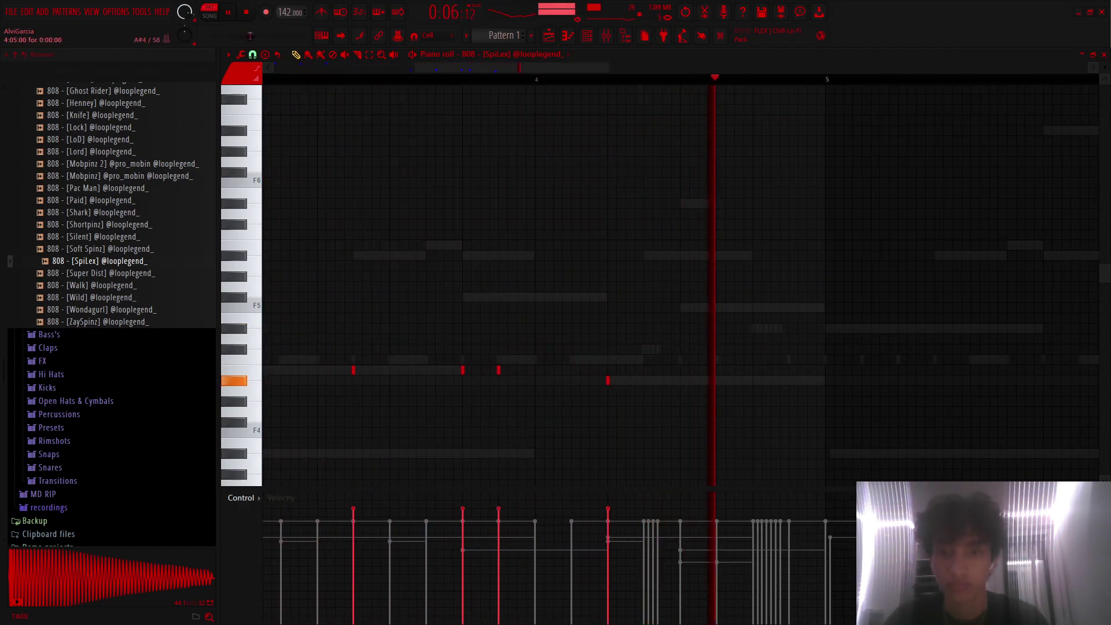
Step: Duplicate the eight 808 notes from bars 1 to 4 into bars 5 to 8, keeping their original pitches
ctrl+scroll(605, 380, down, 6)
ctrl+scroll(619, 376, up, 4)
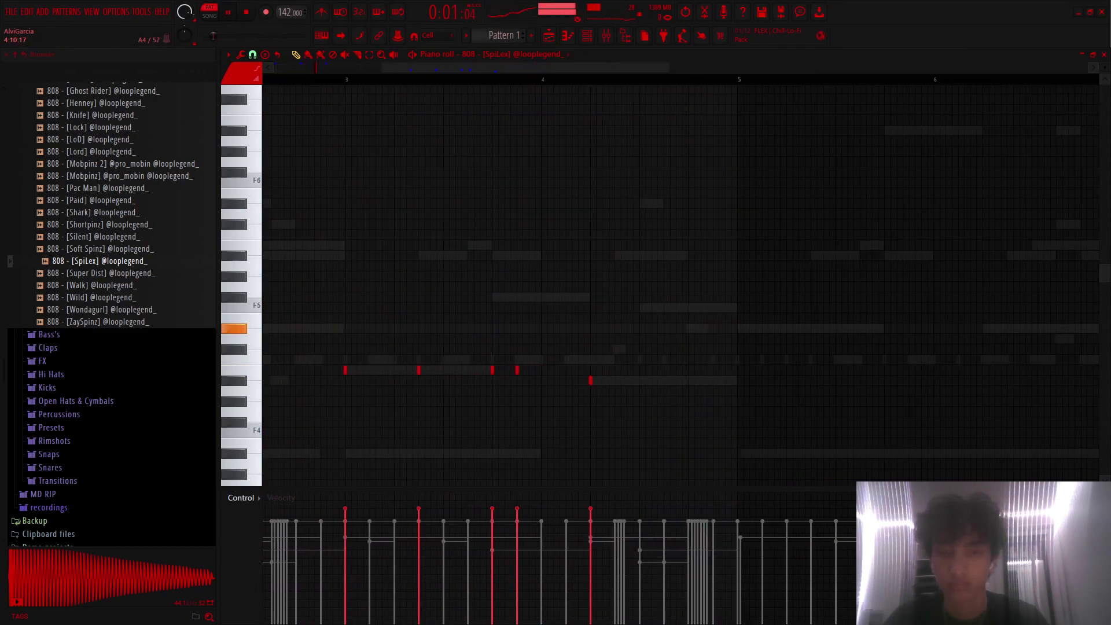
ctrl+scroll(639, 292, down, 5)
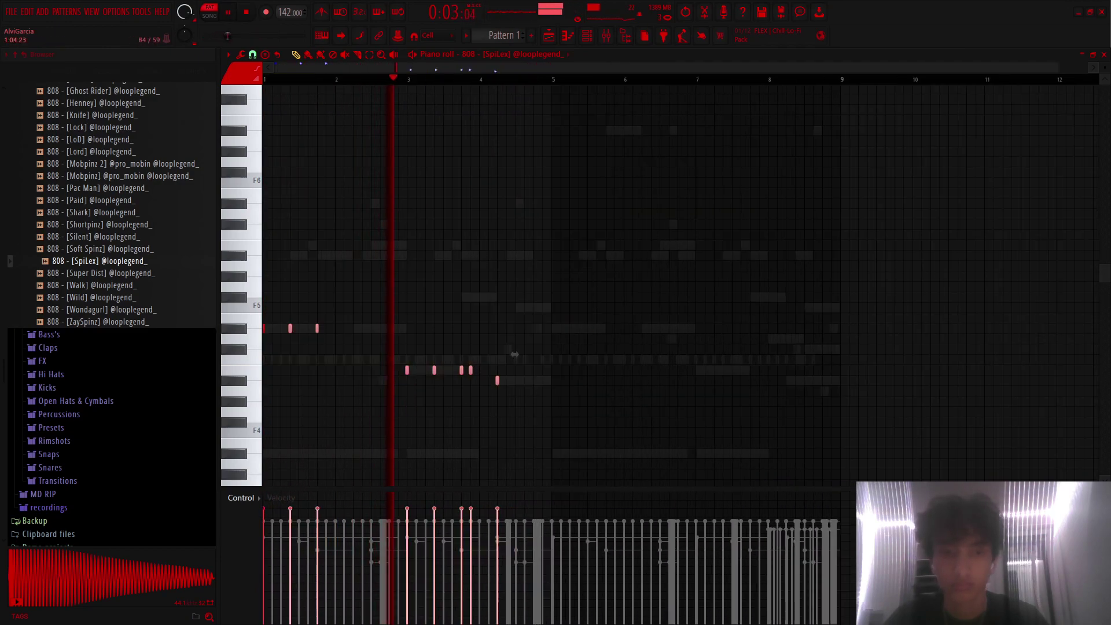
key(ctrl+b)
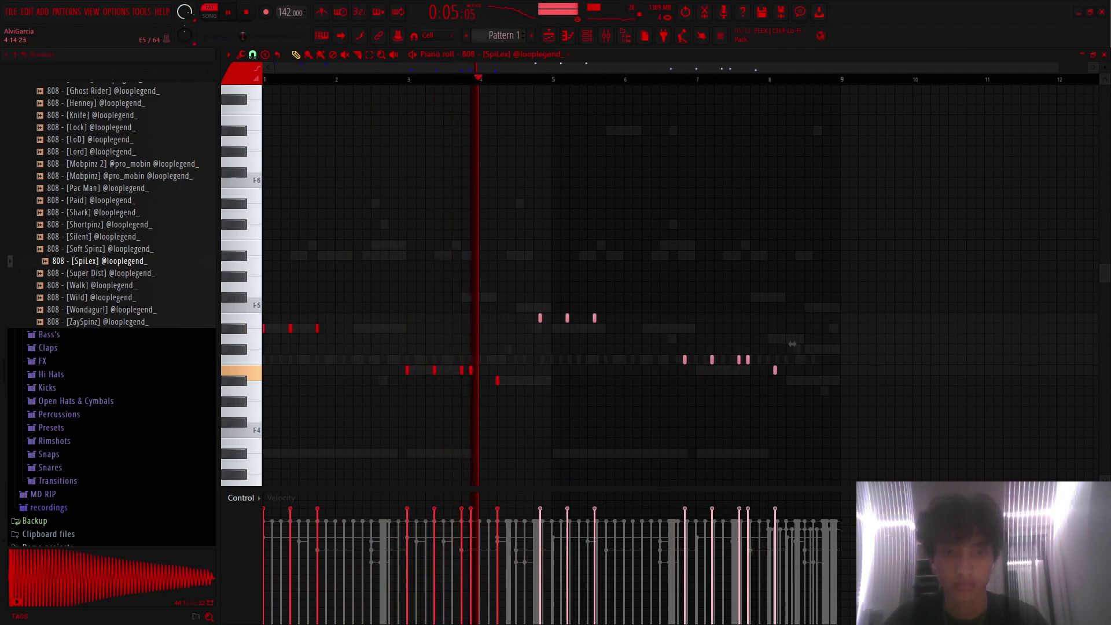
drag(550, 328, 552, 204)
ctrl+scroll(791, 290, up, 5)
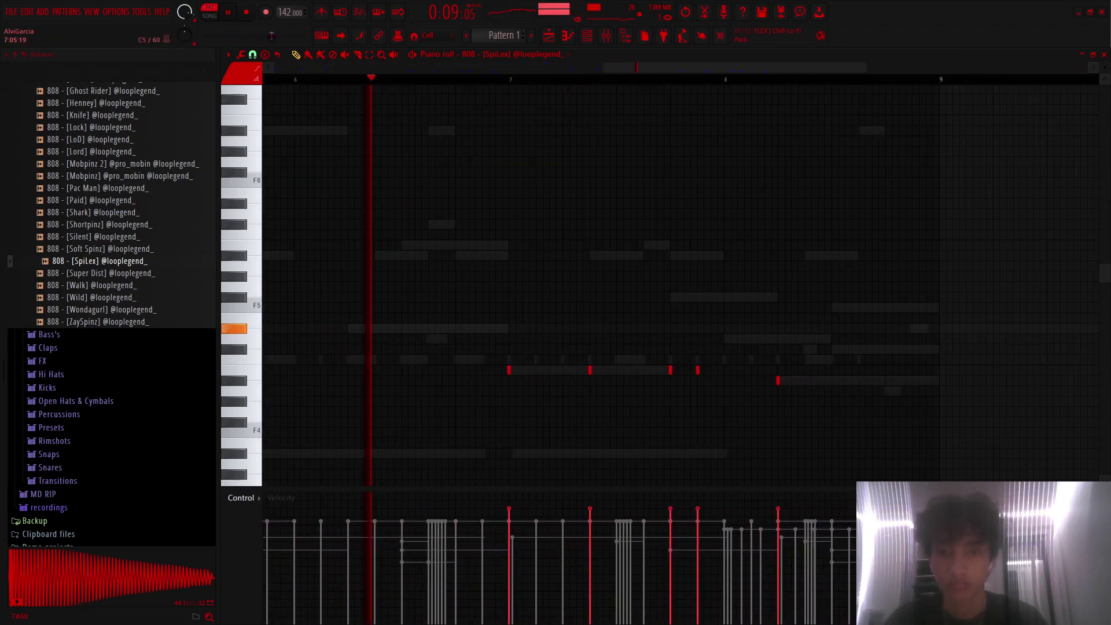
Step: Raise bar 7's 808 notes to B5, place A#5 notes on steps 5 and 11 of bar 8, and raise bar 5's first note to D#6
drag(508, 370, 508, 286)
key(space)
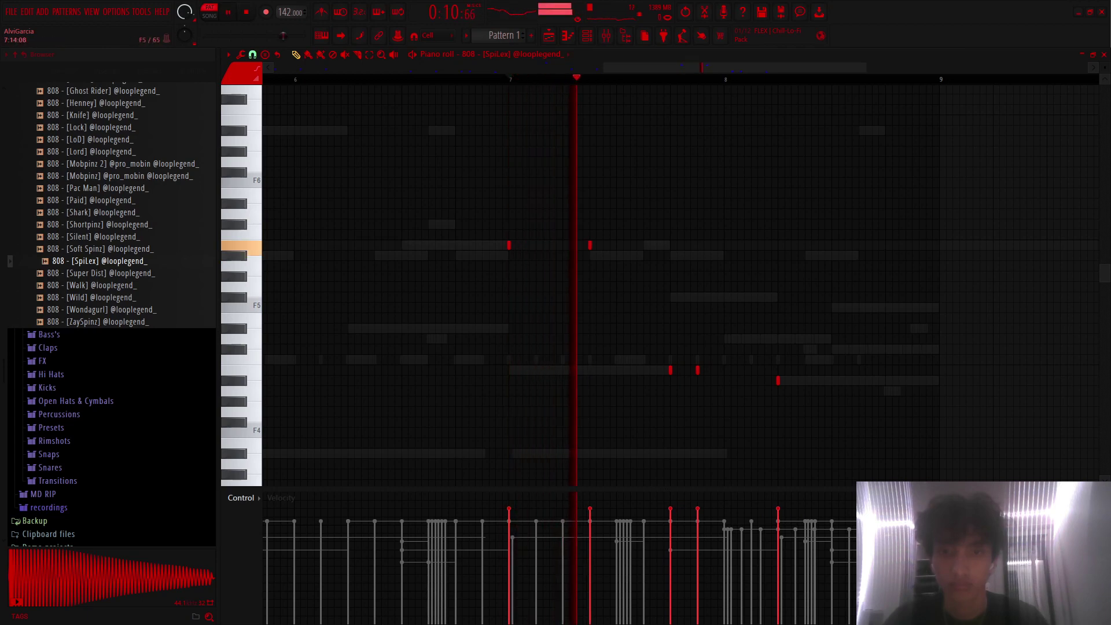
key(space)
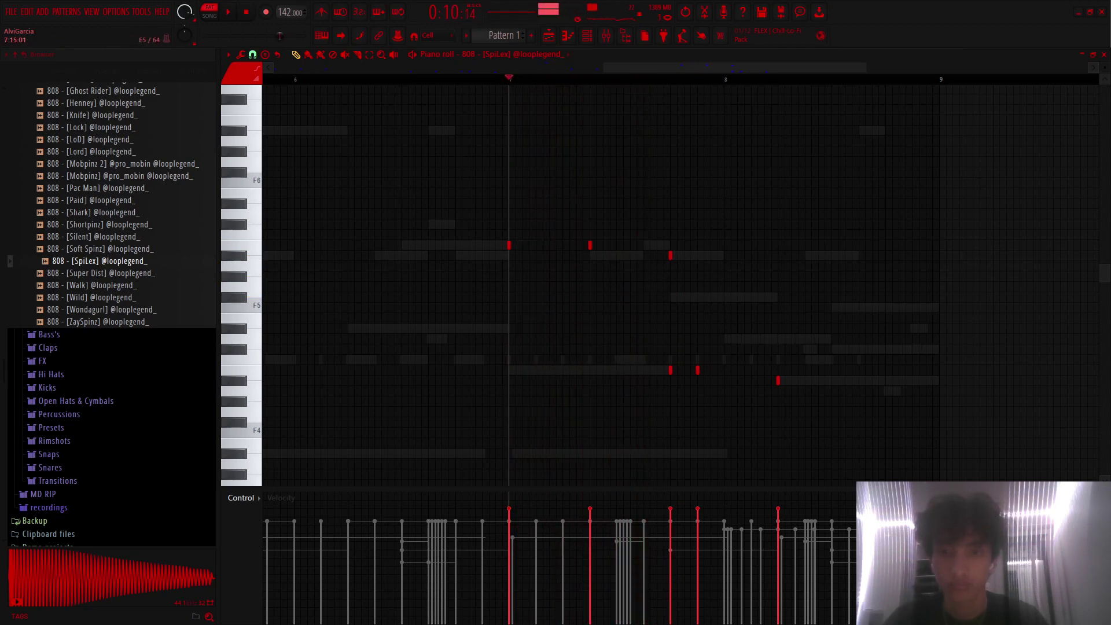
key(space)
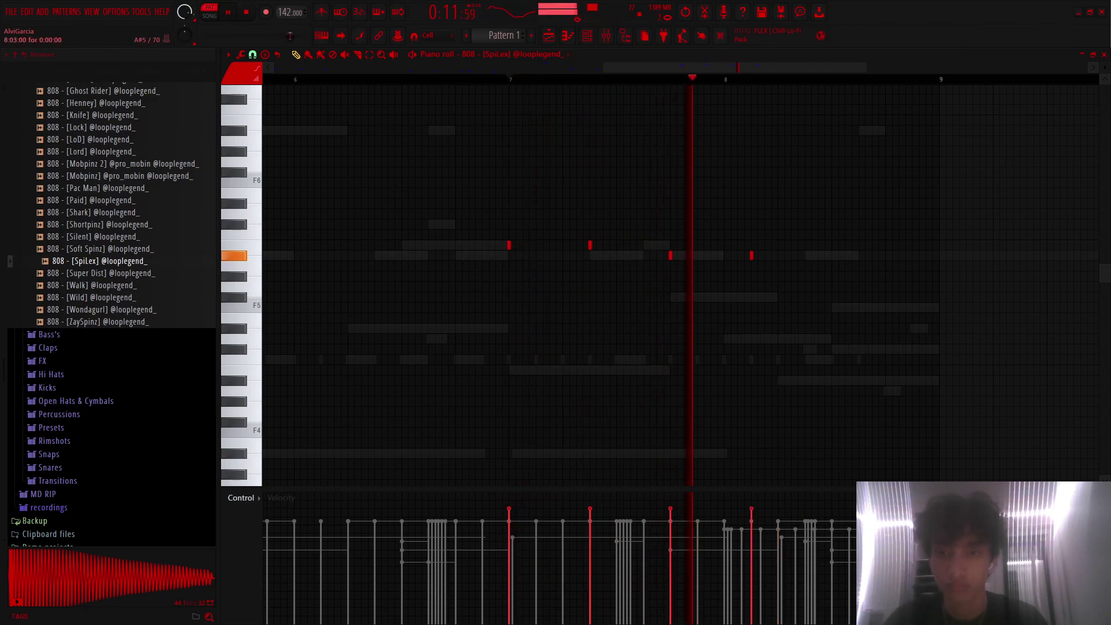
scroll(680, 283, up, 2)
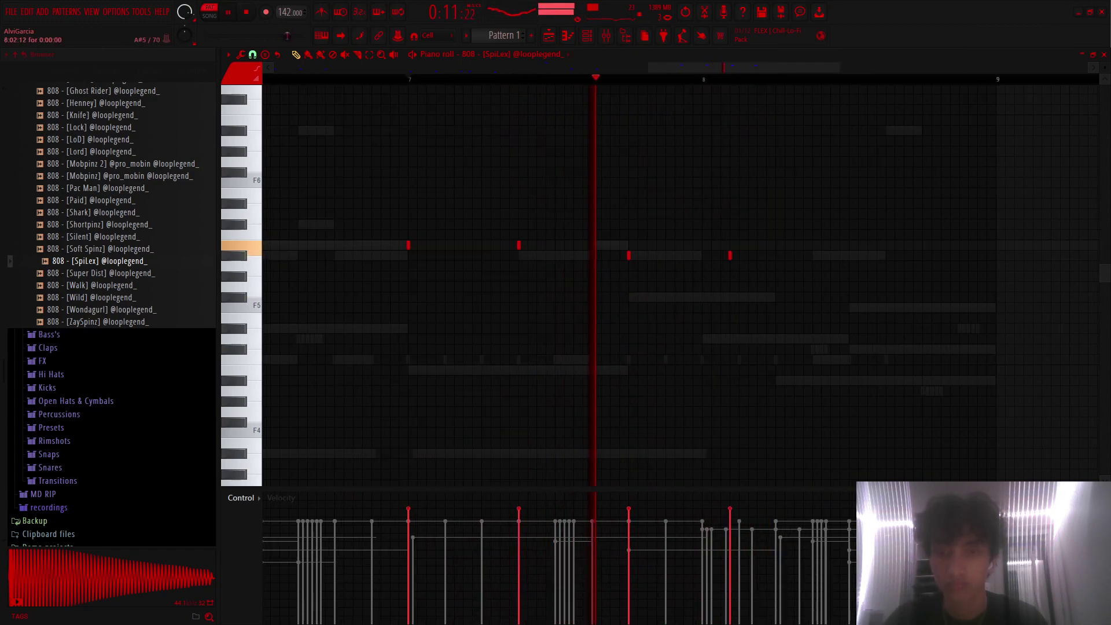
key(ctrl+z)
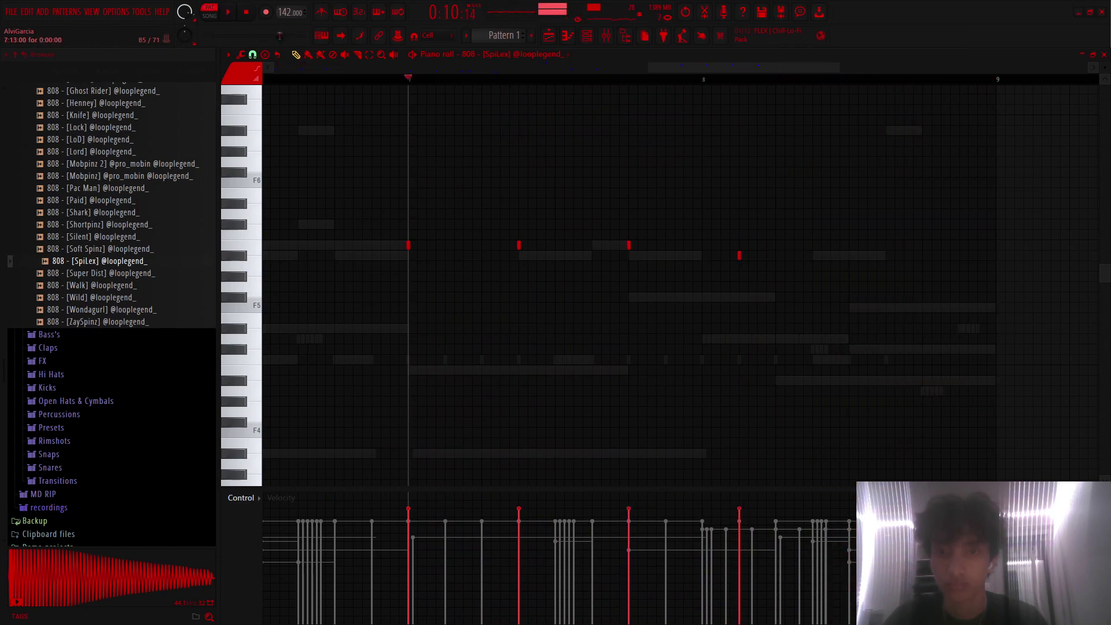
key(y)
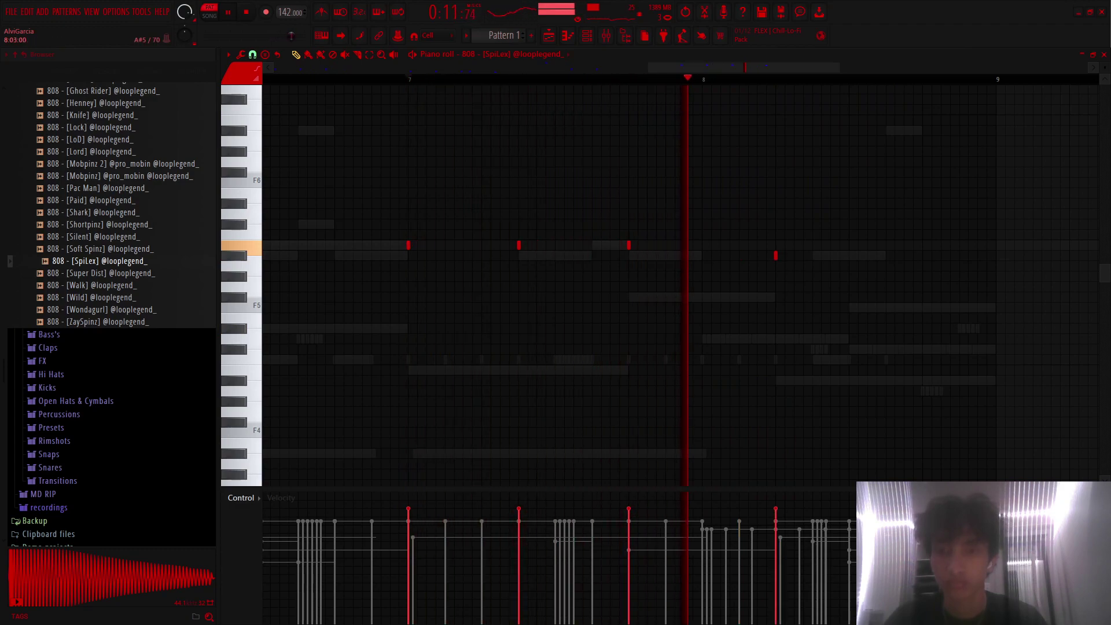
key(y)
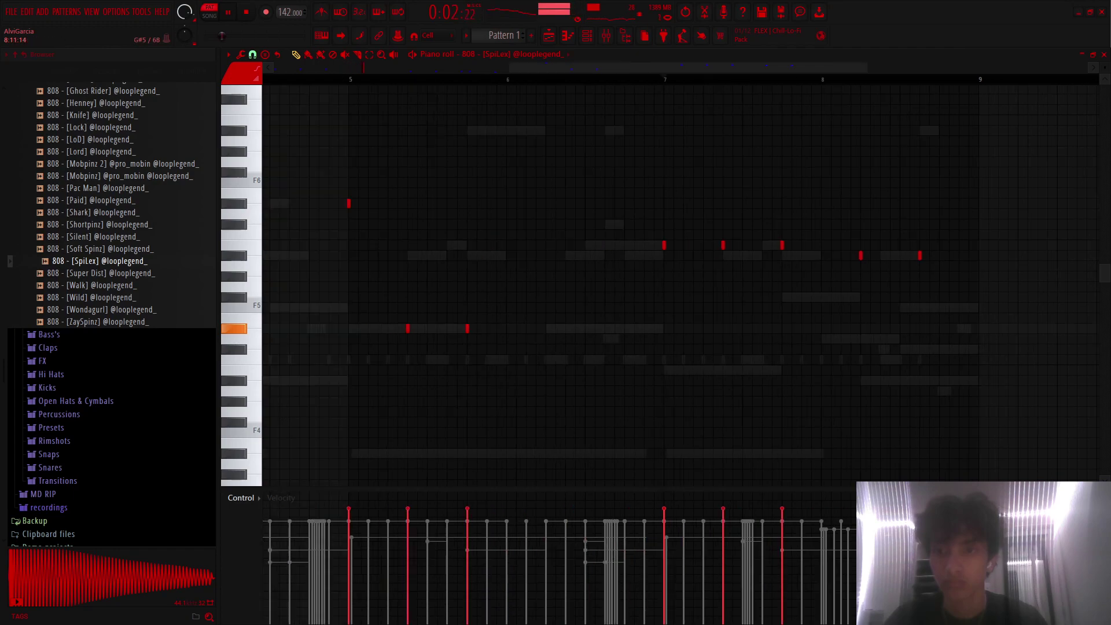
Step: Copy the 808 note pattern into the kick channel
key(F6)
key(F9)
key(F7)
key(ctrl+v)
key(F7)
scroll(110, 312, up, 10)
click(75, 312)
click(49, 379)
scroll(87, 231, down, 6)
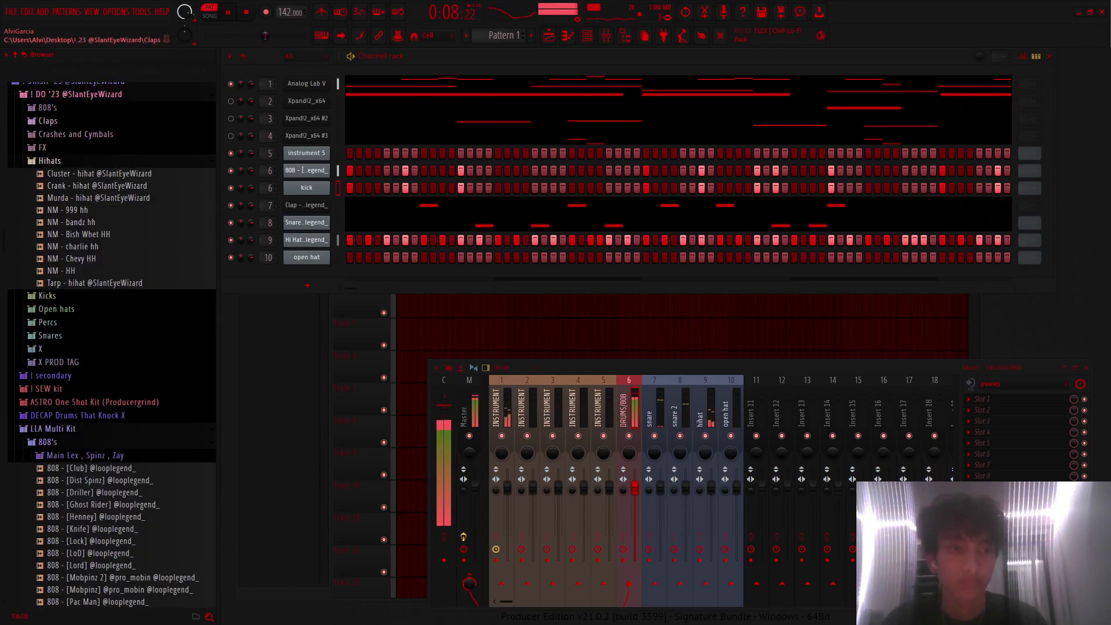
click(47, 295)
scroll(86, 260, down, 4)
click(66, 223)
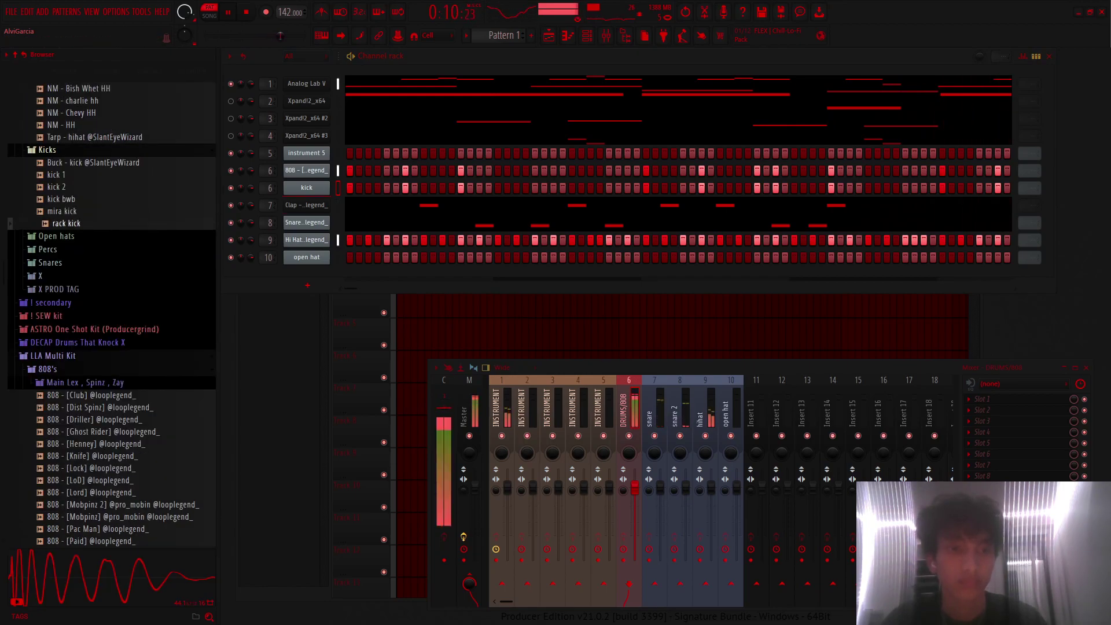
click(64, 198)
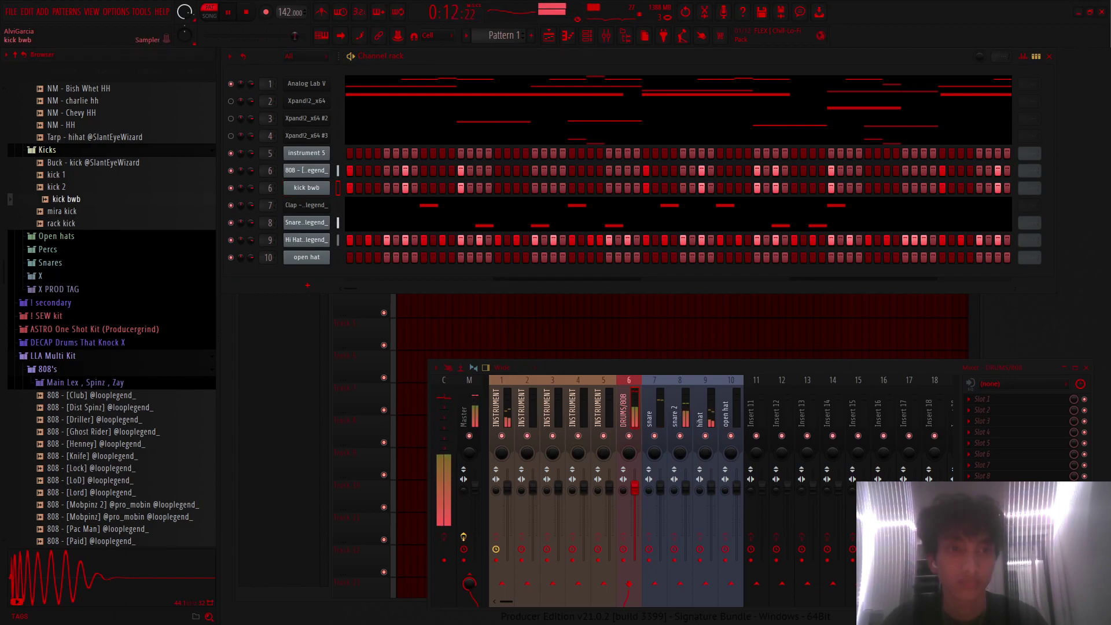
Step: Try kick bwb in the kick channel, replace it with rack kick and boost the sample's gain to 4%
drag(64, 198, 307, 187)
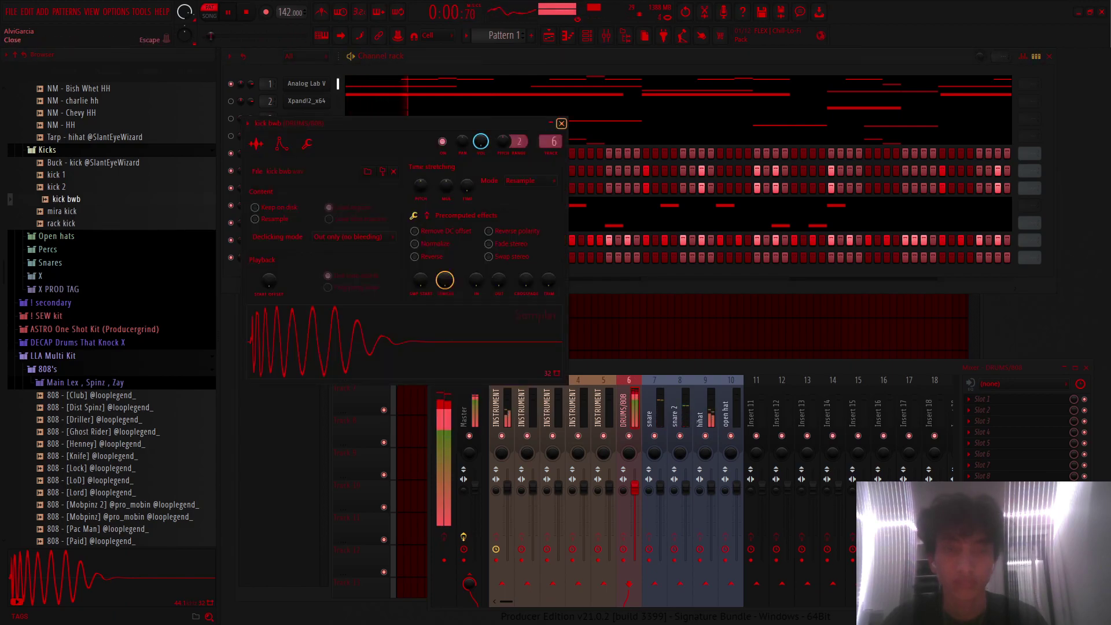
click(561, 123)
key(Down)
key(Down)
drag(66, 222, 306, 188)
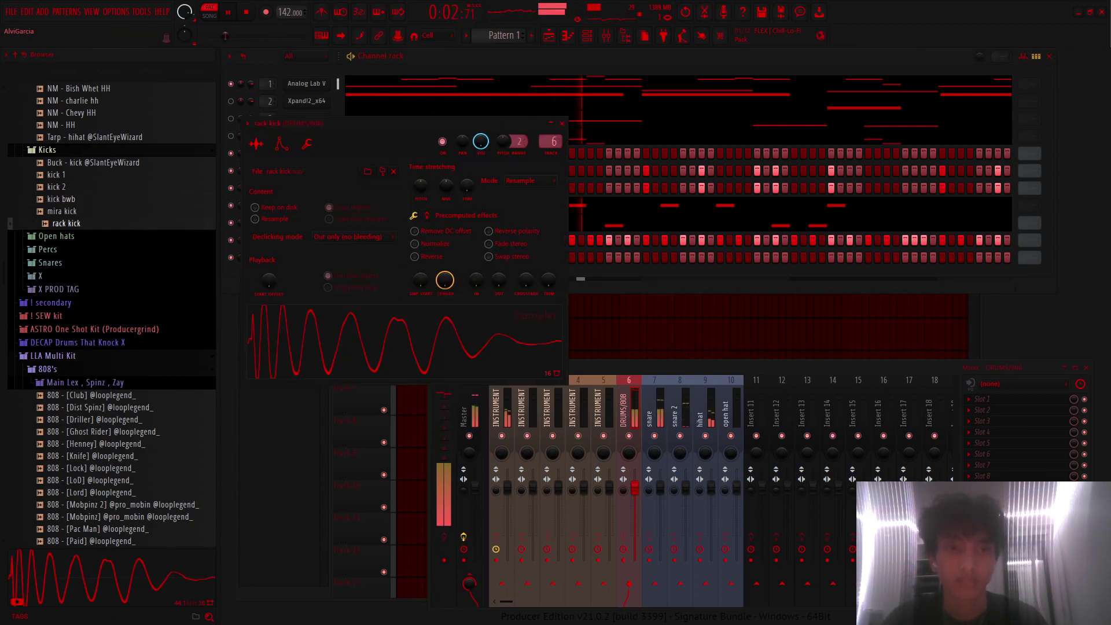
drag(421, 234, 422, 229)
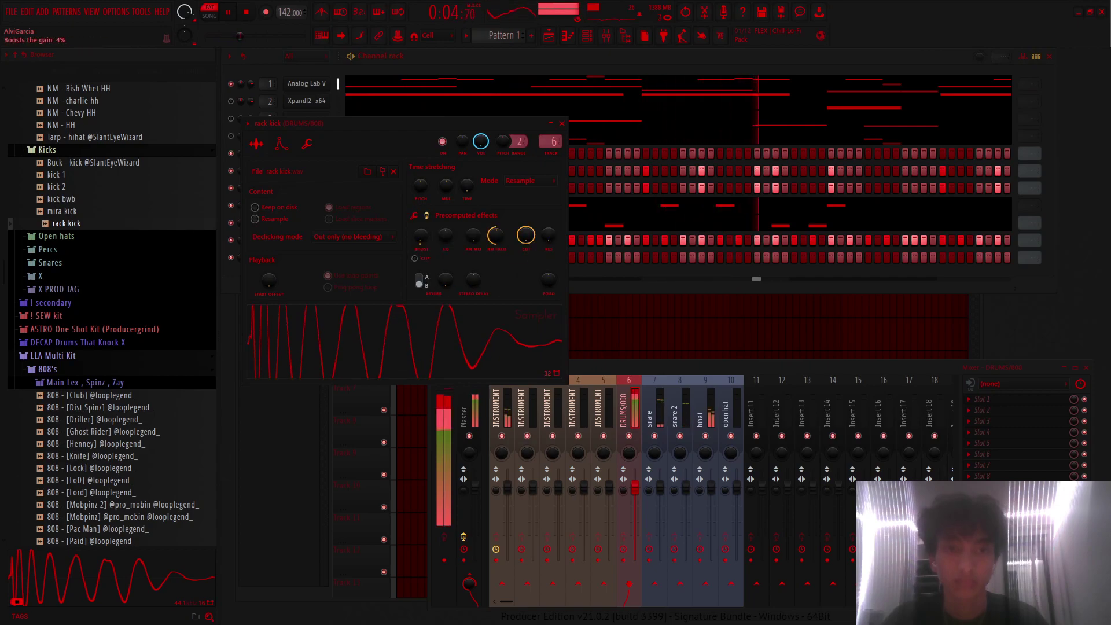
key(Escape)
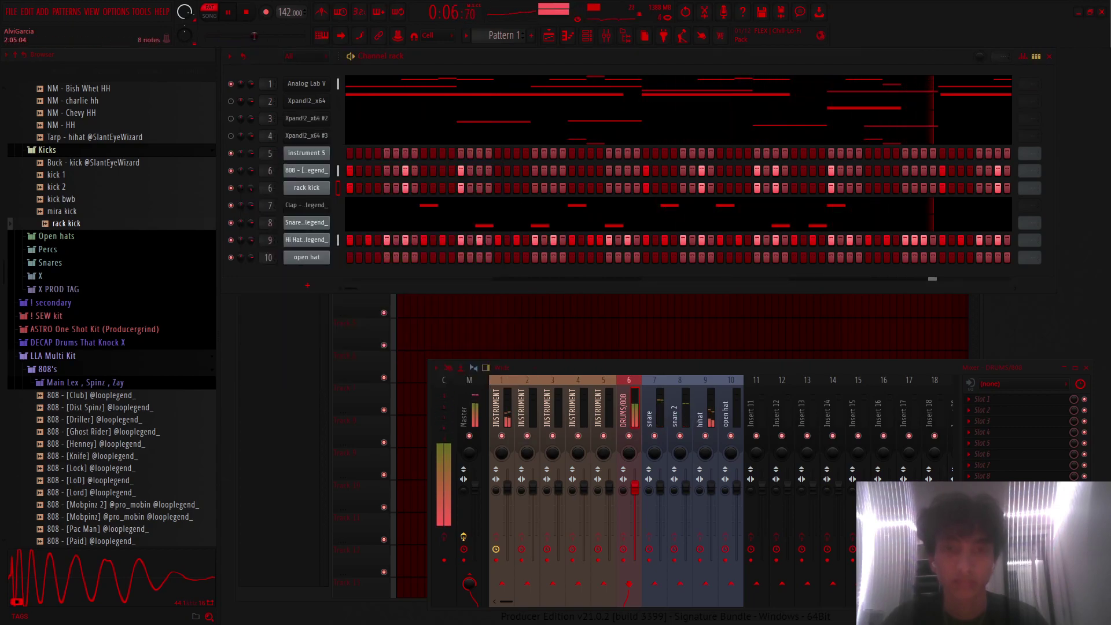
scroll(110, 312, up, 4)
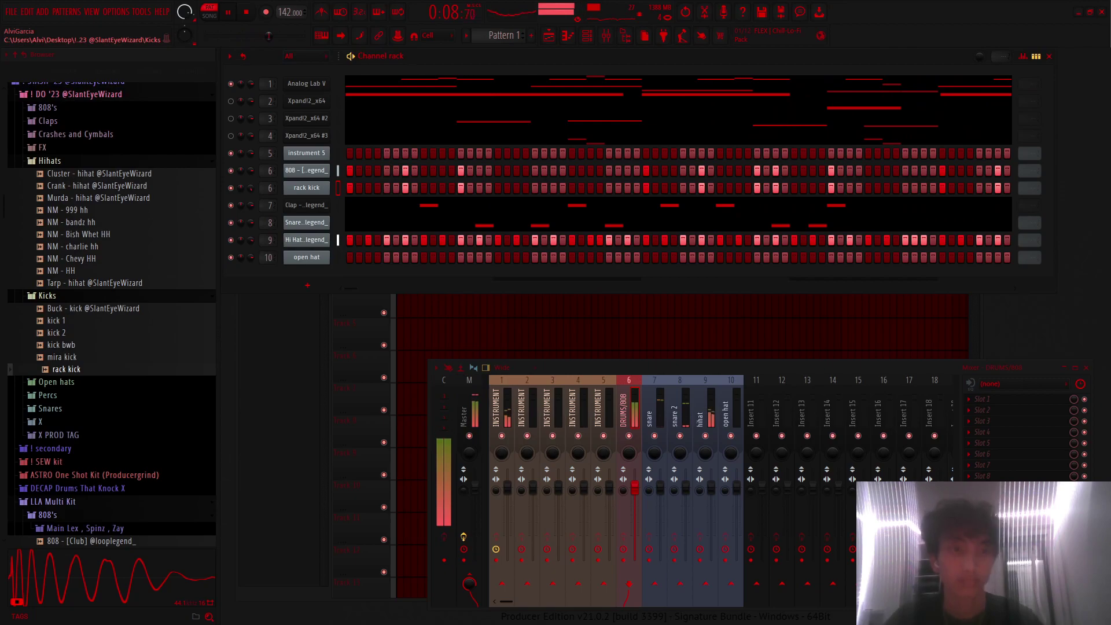
click(48, 295)
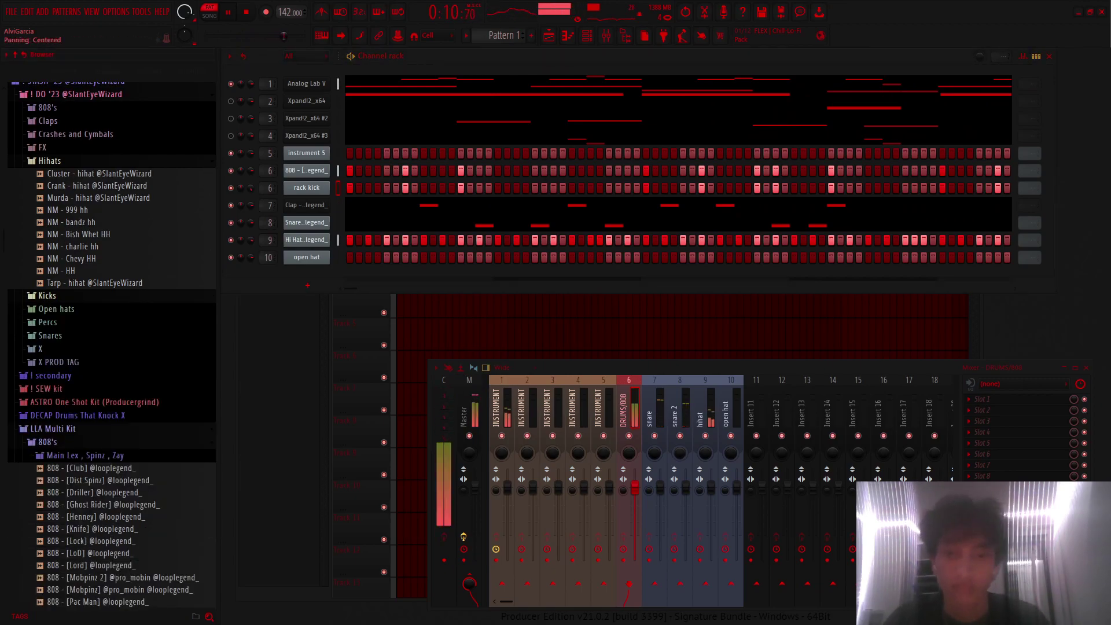
Step: Solo the hihat mixer track and add HalfTime at 1 Bar and 2x, banded from 145 Hz to 3.21 kHz with a 70% mix
right_click(706, 435)
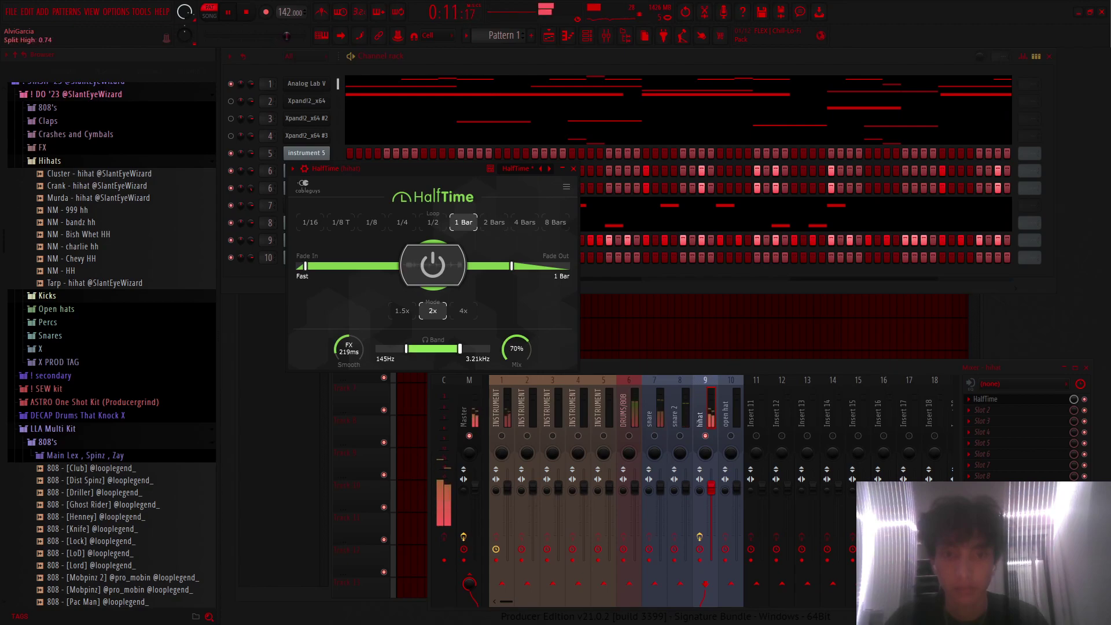
click(573, 169)
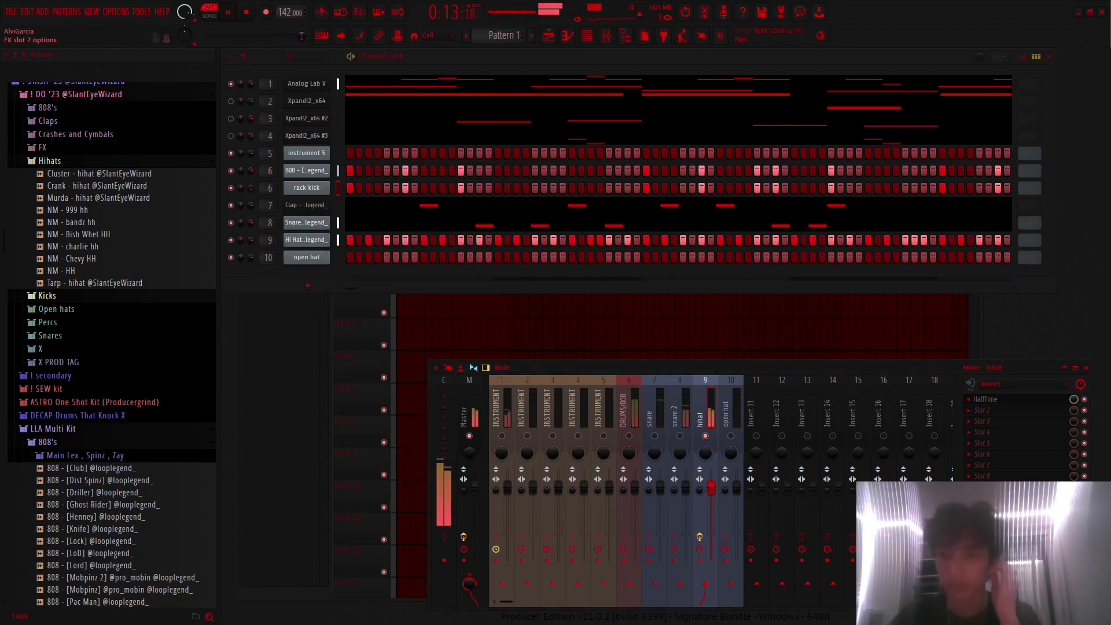
Step: Add Fruity Parametric EQ 2 to the hihat track, cutting the lows, dipping bands 5 and 6, and boosting the high shelf 4.5 dB near 12.7 kHz
click(982, 409)
drag(346, 281, 470, 346)
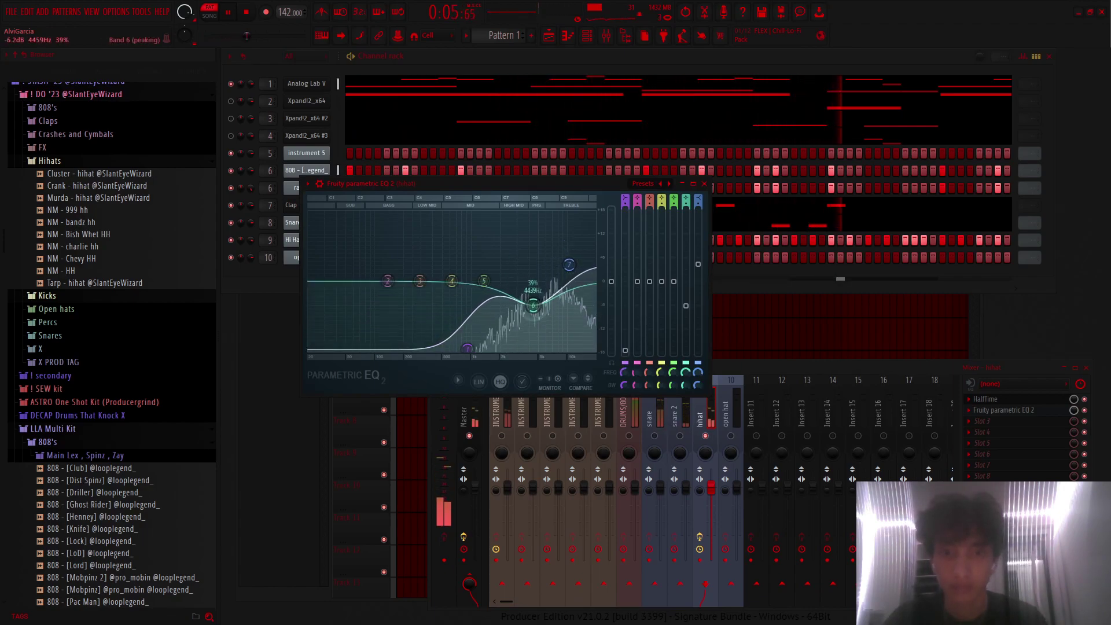
drag(545, 311, 550, 311)
drag(483, 282, 485, 283)
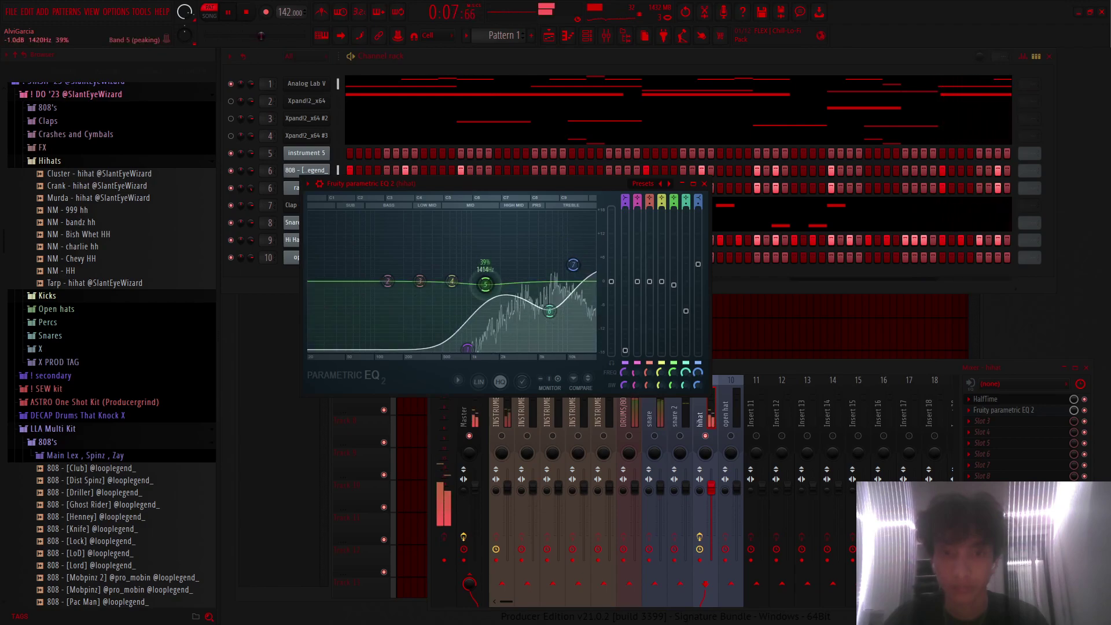
drag(550, 311, 566, 307)
drag(495, 295, 498, 290)
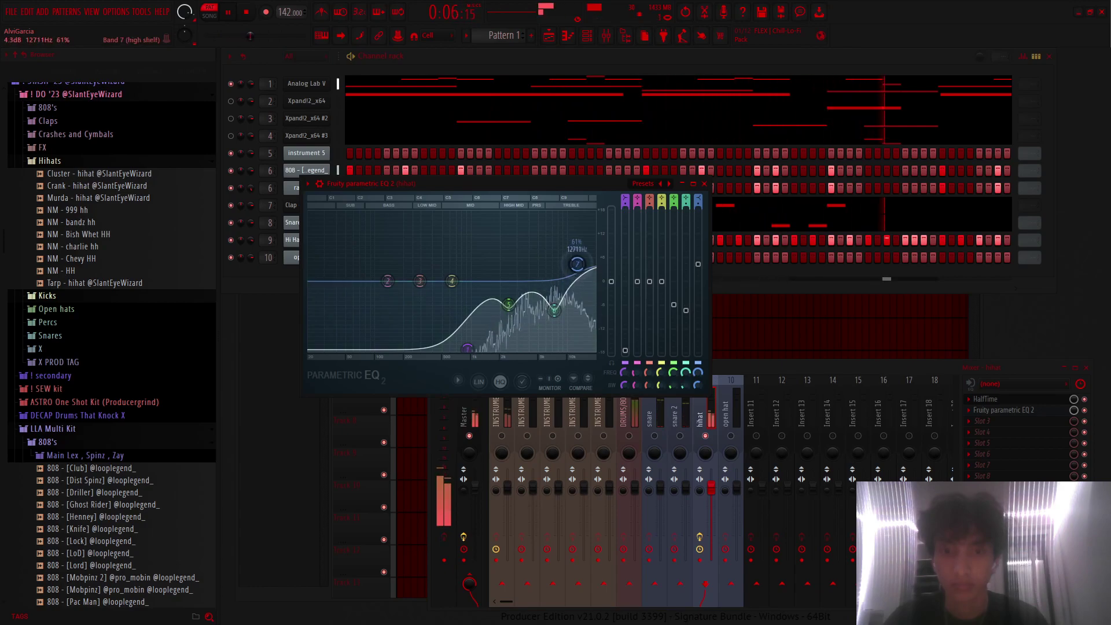
key(Escape)
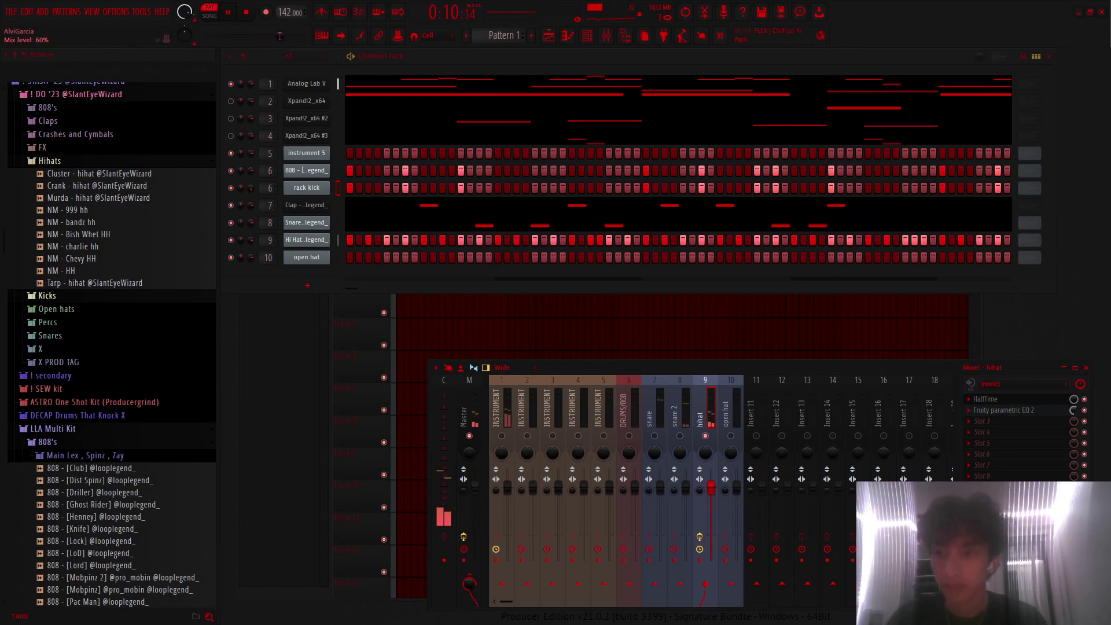
Step: Lower HalfTime's mix on the hihat track to about 55% and add Crystalline with a reduced dry/wet level
click(989, 399)
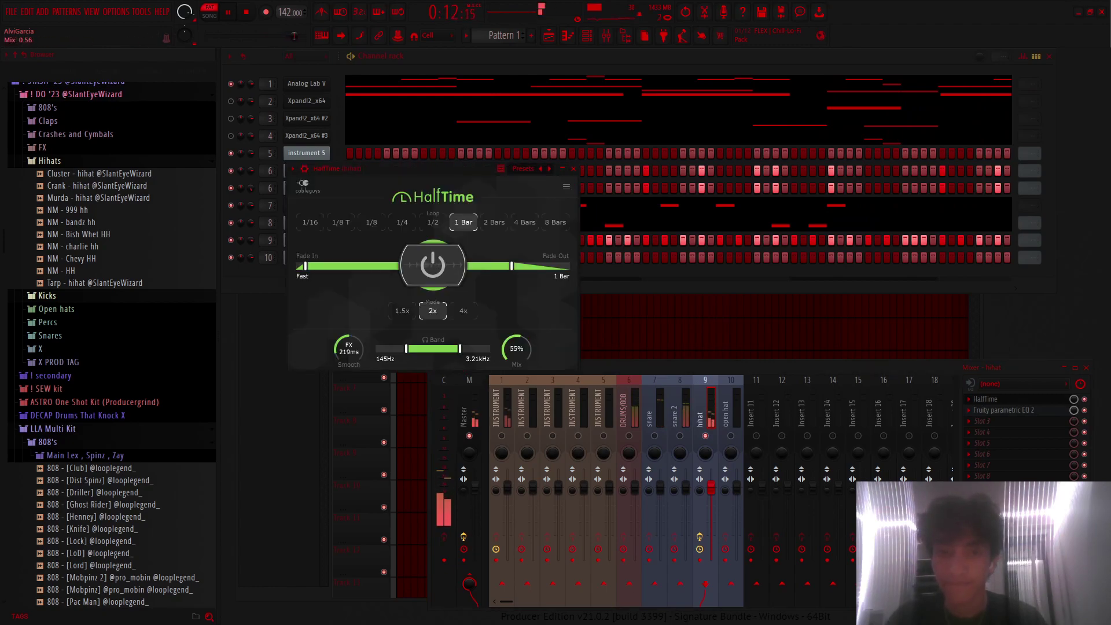
key(Escape)
key(space)
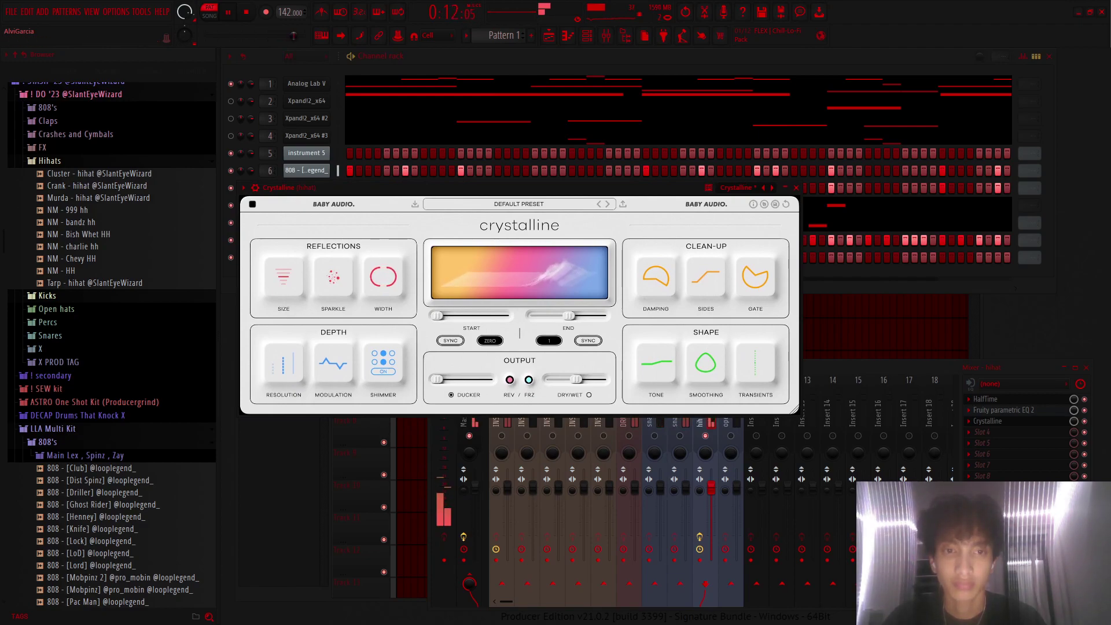
drag(577, 379, 561, 379)
key(Escape)
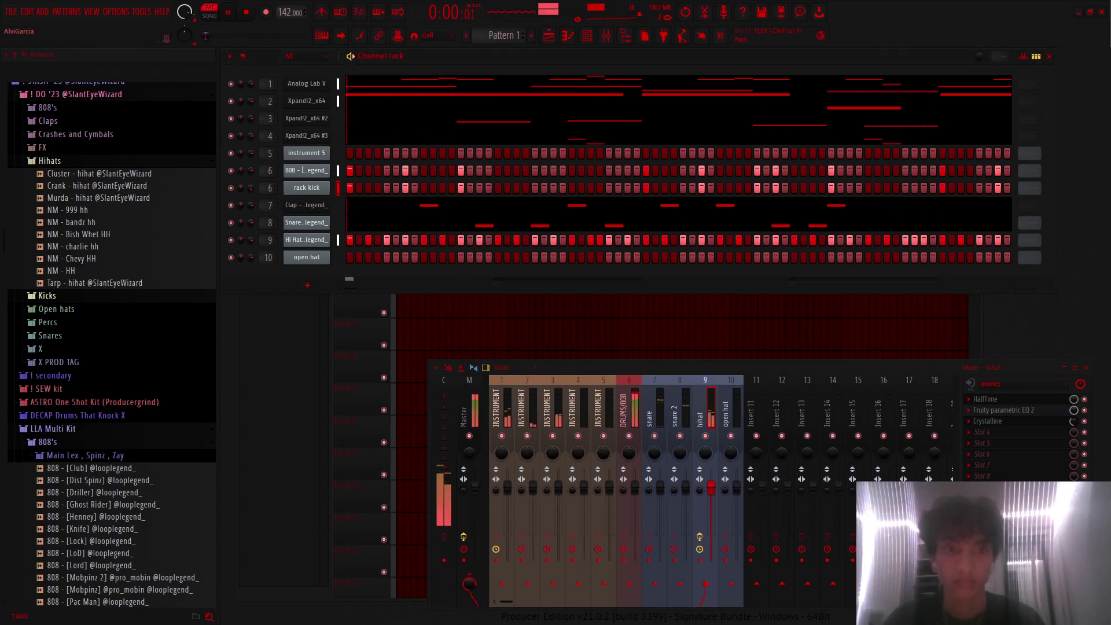
Step: Lower the volumes of instrument mixer tracks 2, 3 and 4, checking the Xpand!2 notes in the piano roll while the pattern plays
click(559, 496)
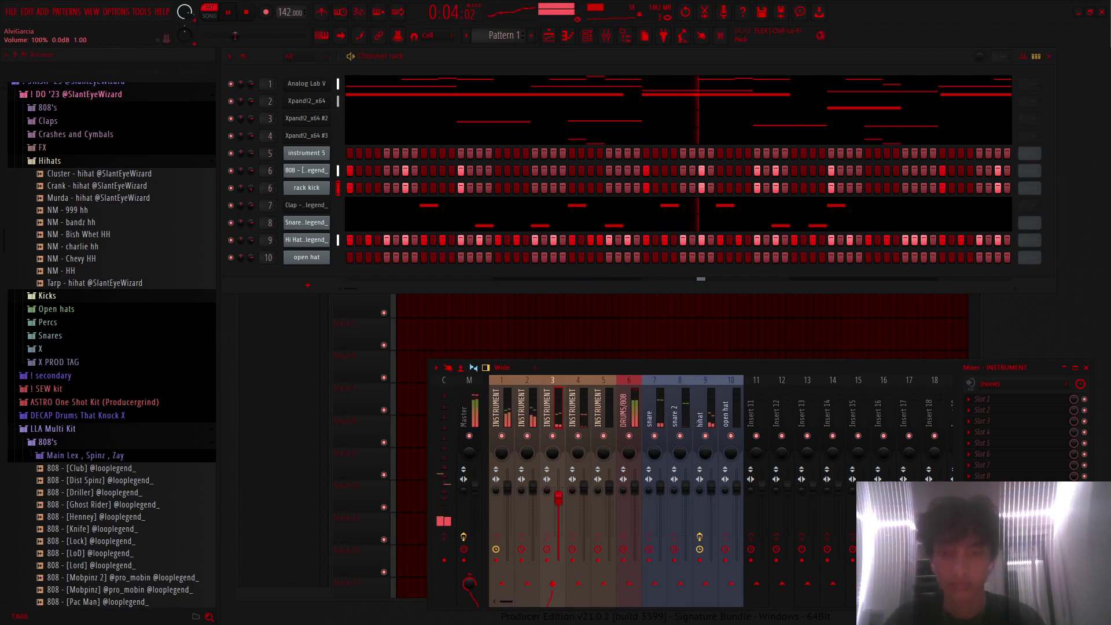
key(F7)
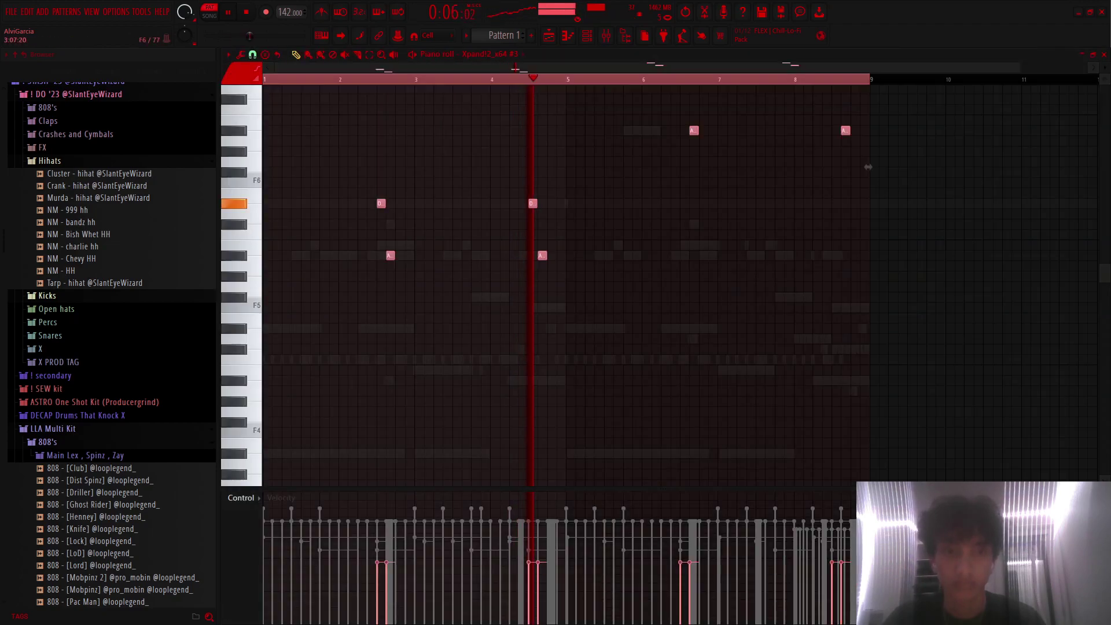
key(F7)
click(533, 489)
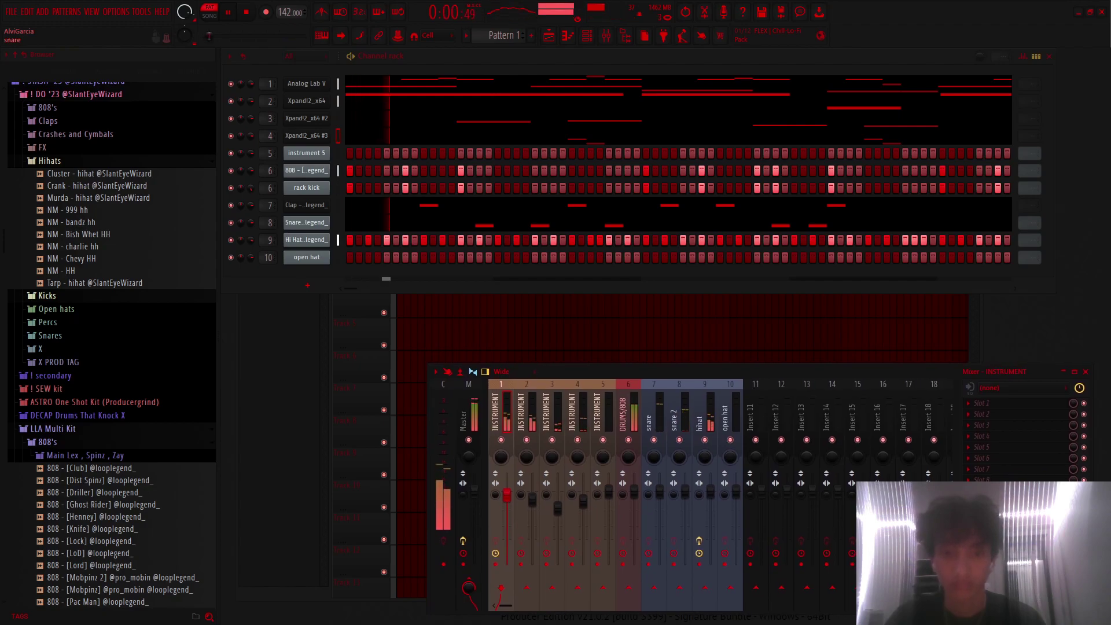
Step: Collapse the LLA Multi Kit and Hihats folders and bring up the playlist with the mixer in front
click(52, 429)
scroll(87, 306, up, 4)
click(49, 306)
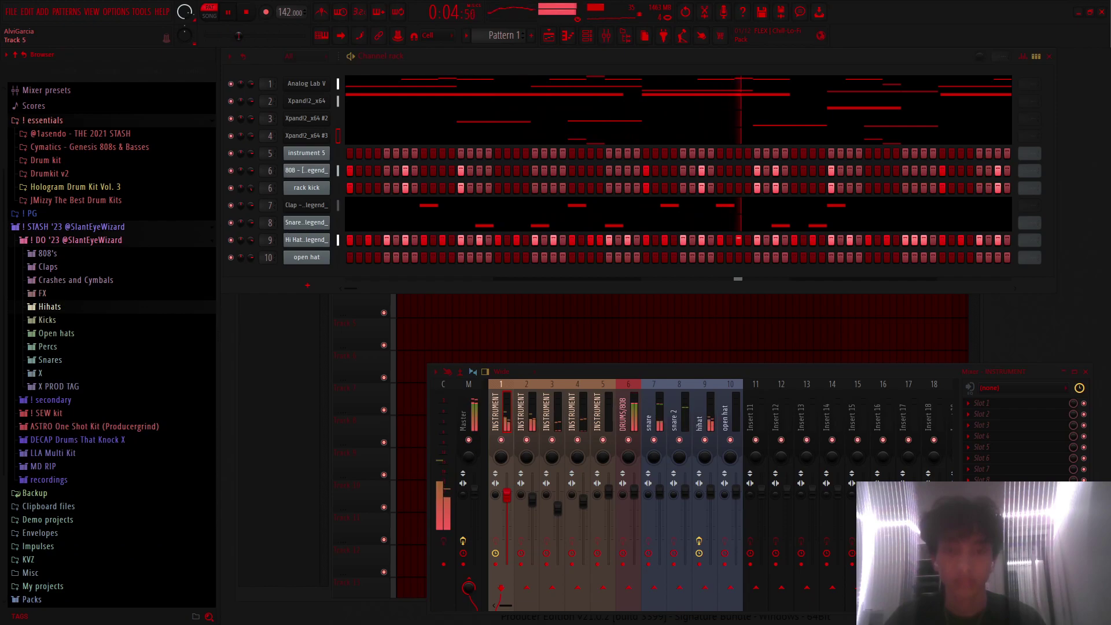
key(F5)
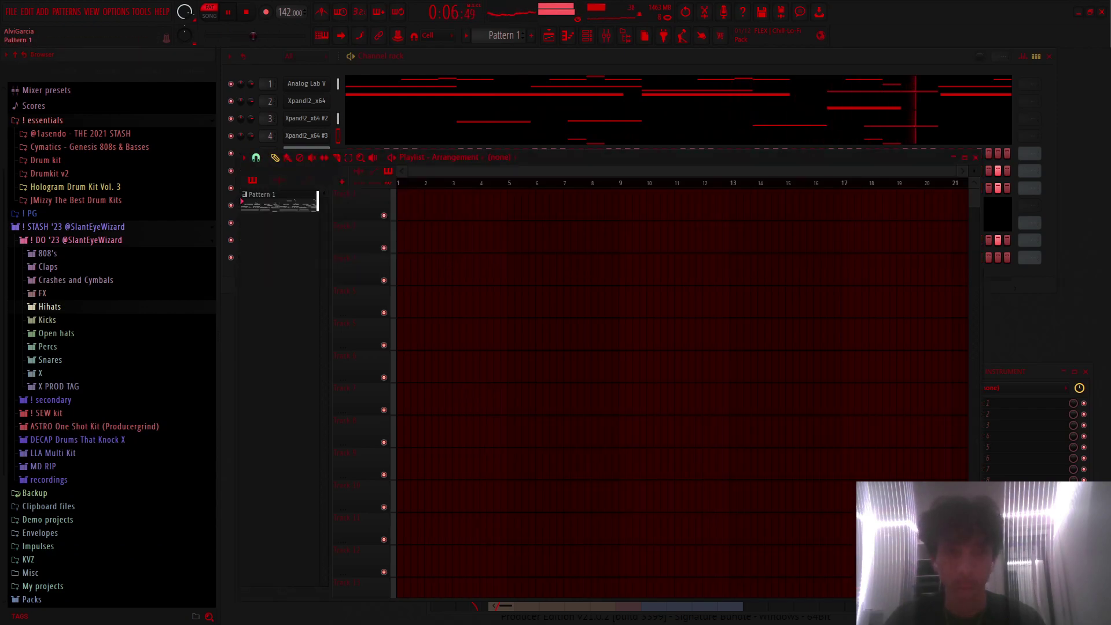
key(F9)
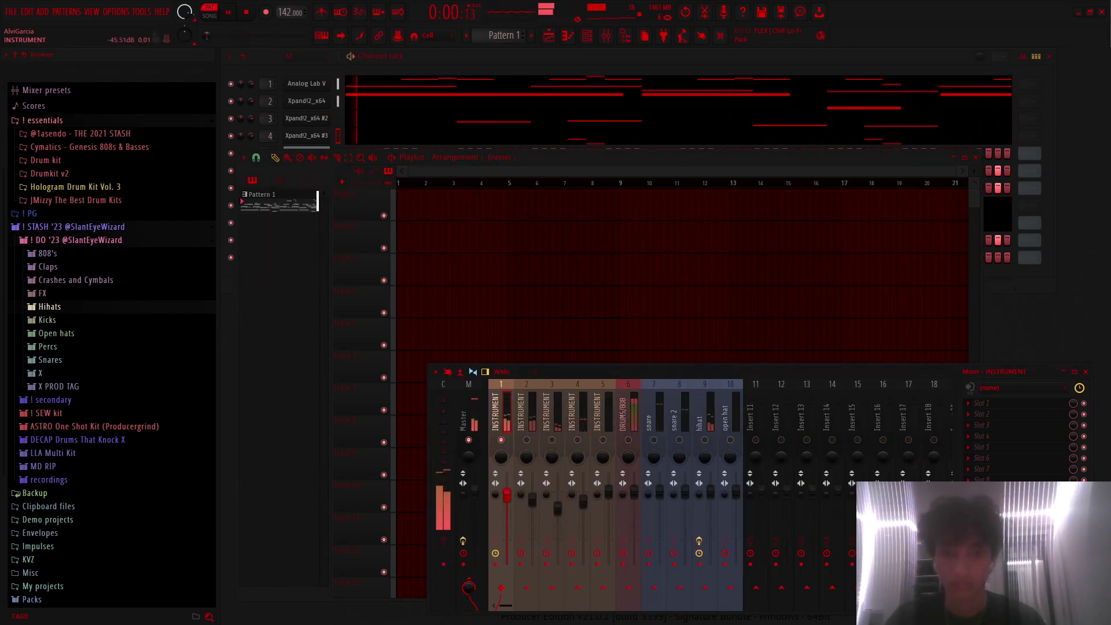
Step: Solo the instrument mixer tracks one at a time to compare their sound
scroll(110, 290, up, 1)
key(Right)
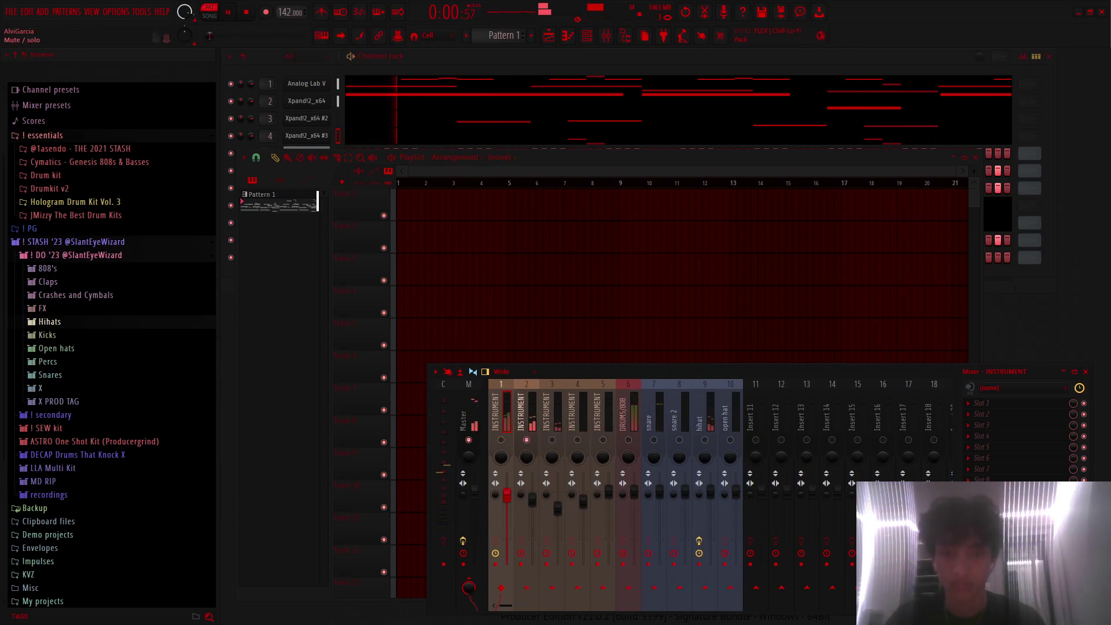
key(Right)
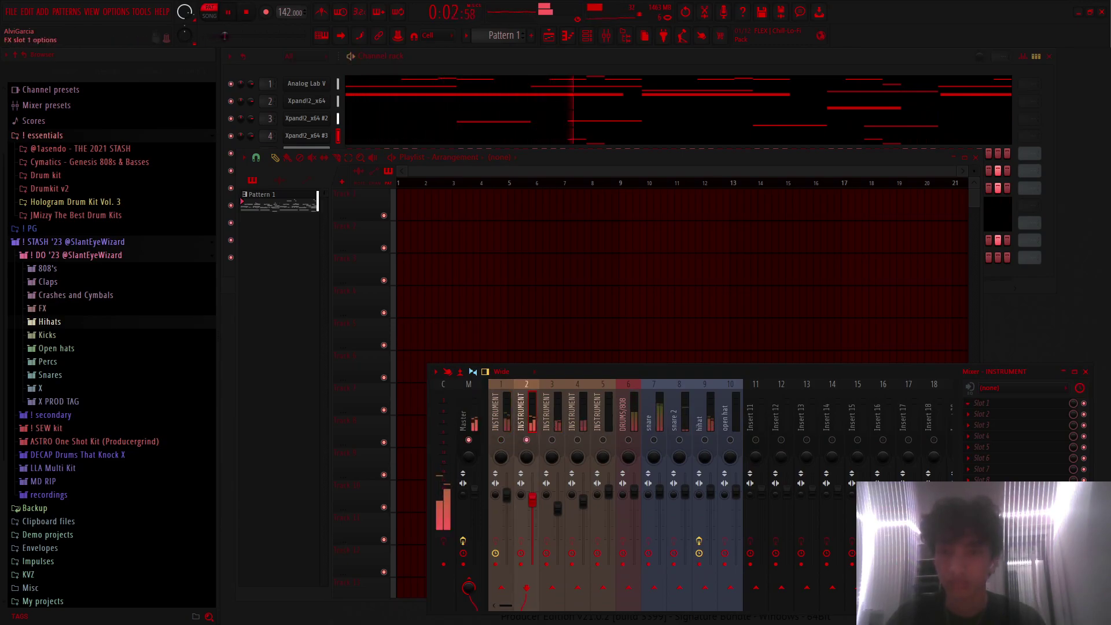
key(Right)
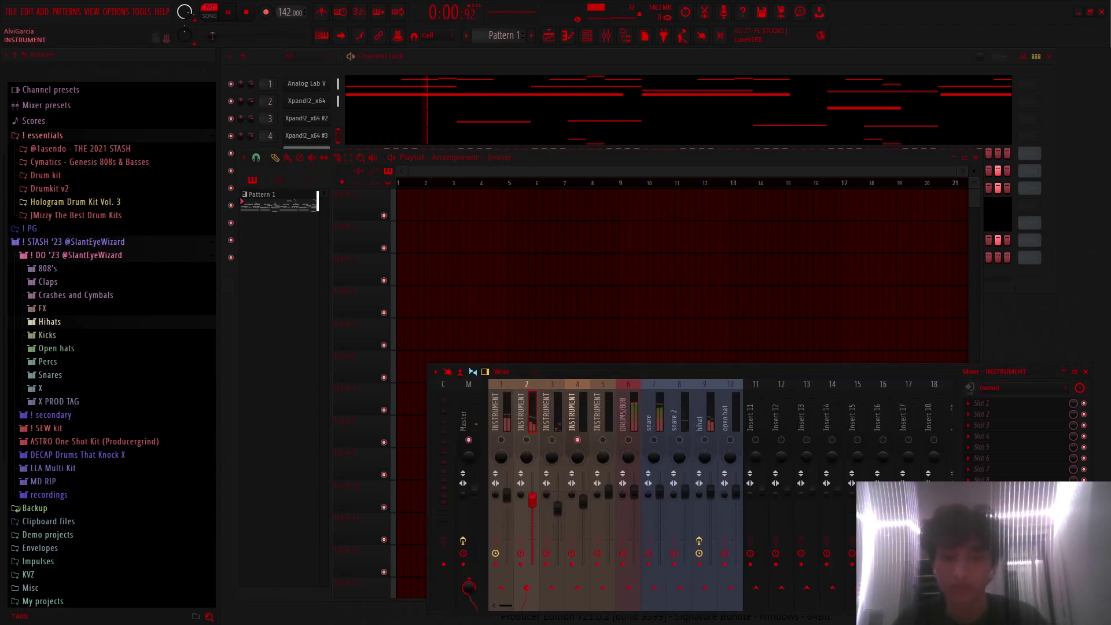
click(552, 384)
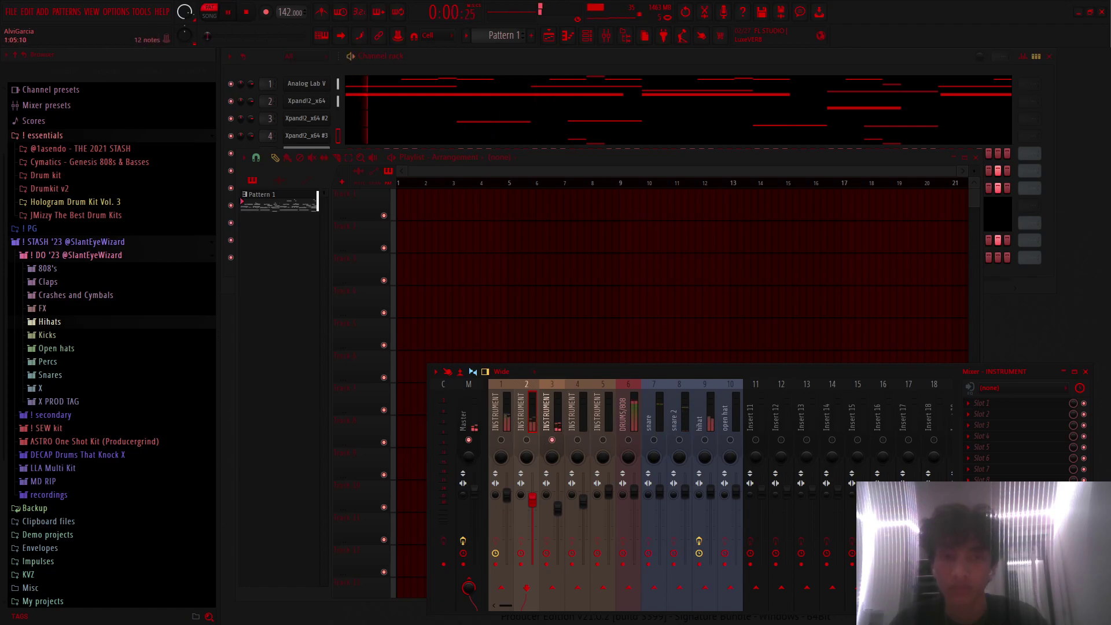
Step: Raise the last three Xpand!2 #2 notes, at bars 6 to 8, by one octave in the piano roll
key(F7)
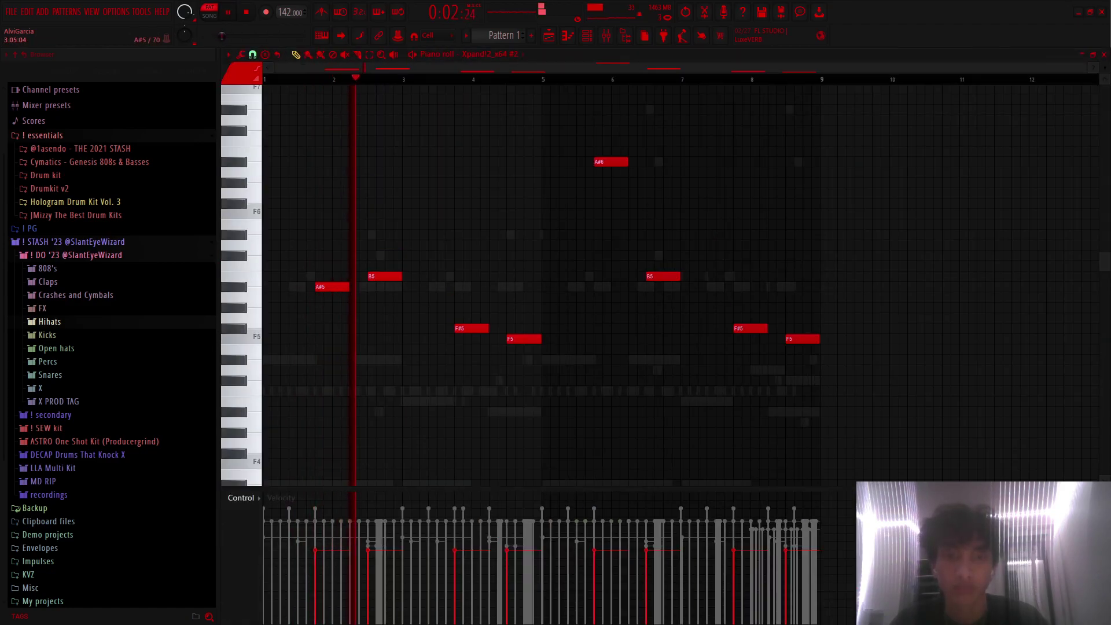
drag(644, 230, 823, 363)
key(ctrl+Up)
click(837, 182)
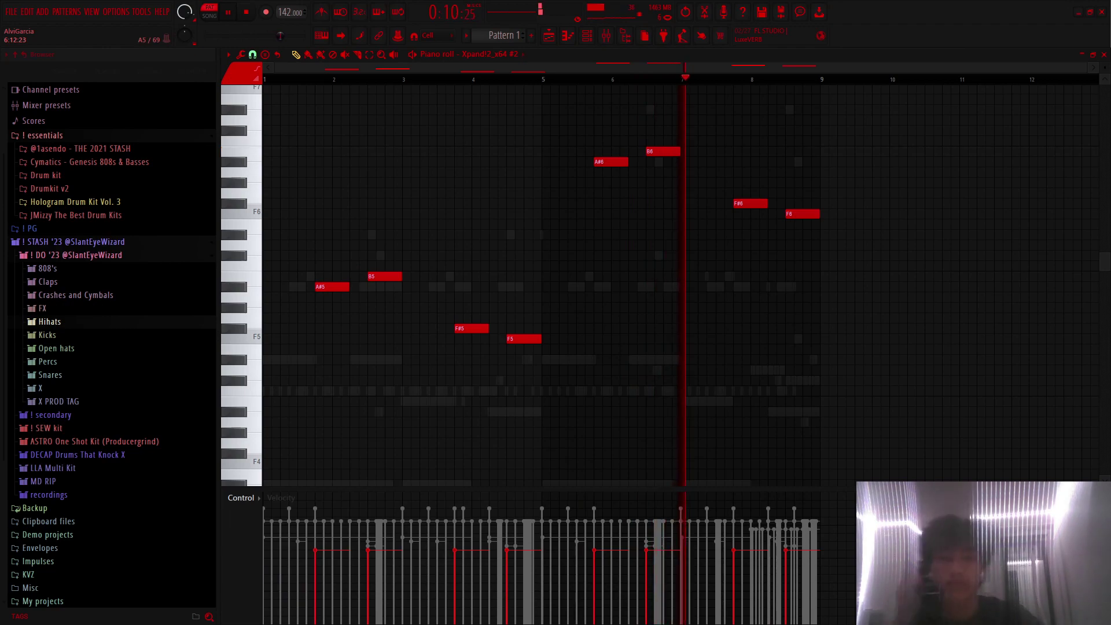
key(F7)
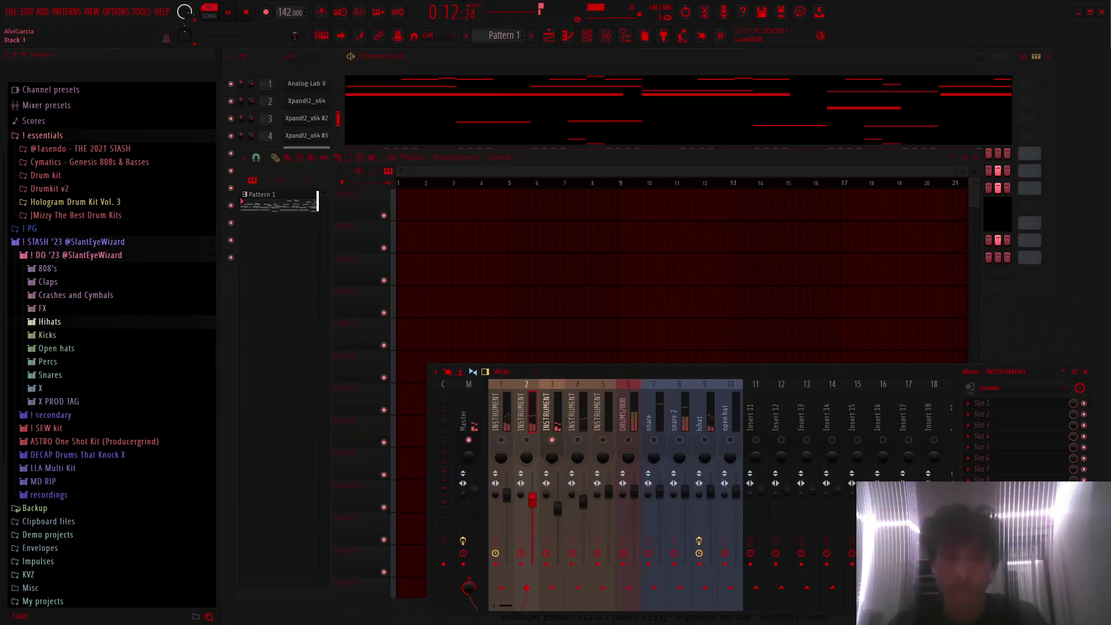
Step: Place the Pattern 1 audio clip across eight bars on playlist Track 1, route it to mixer track 2 and play it
key(F9)
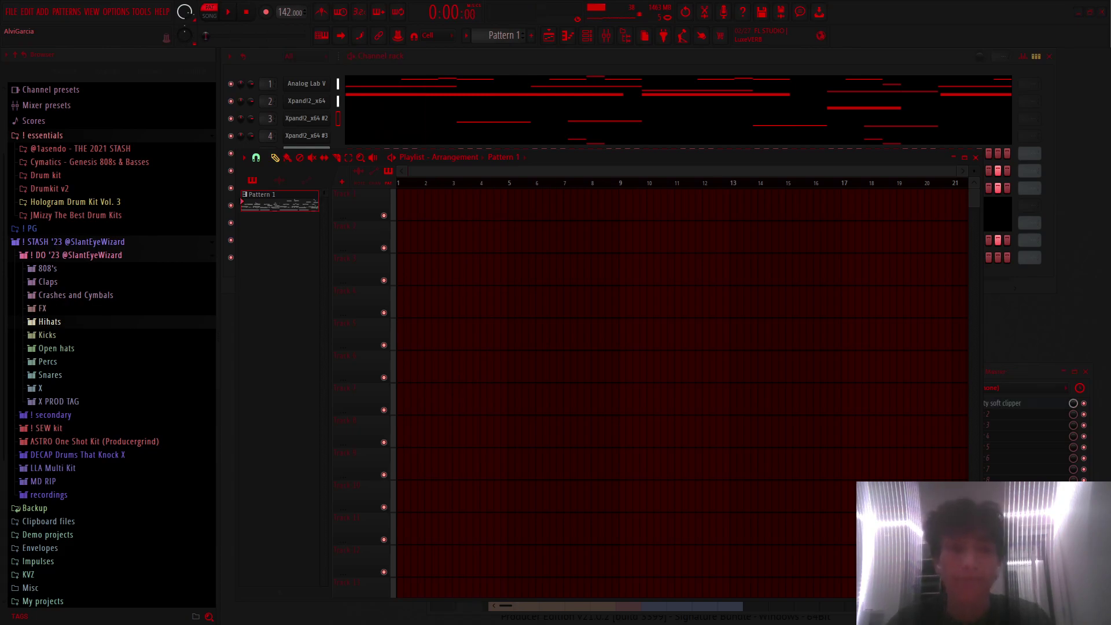
drag(542, 219, 508, 219)
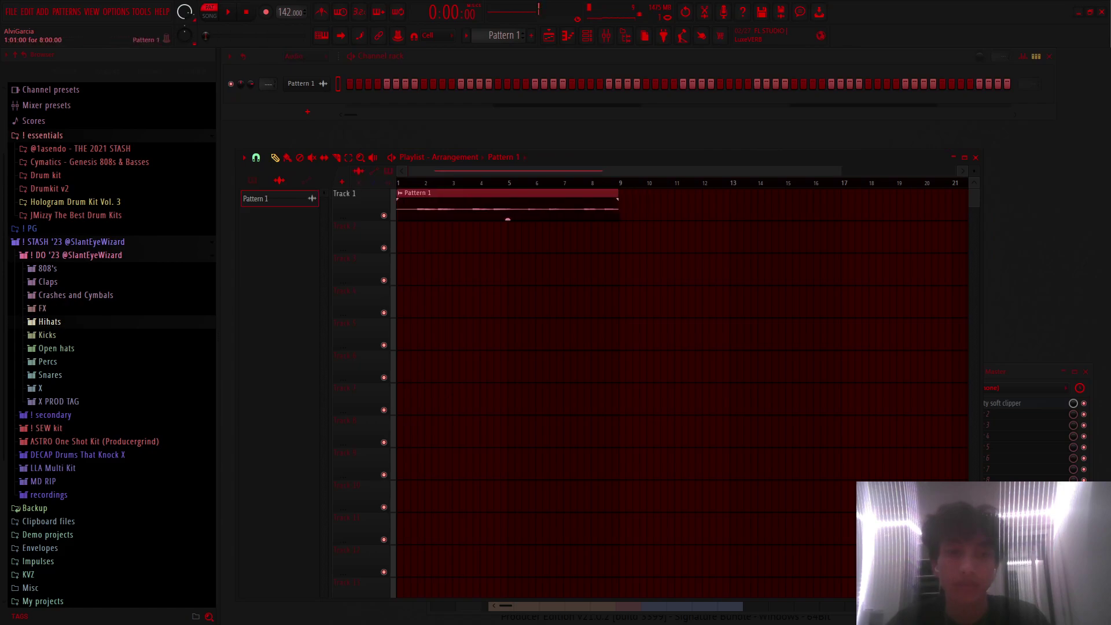
double_click(508, 220)
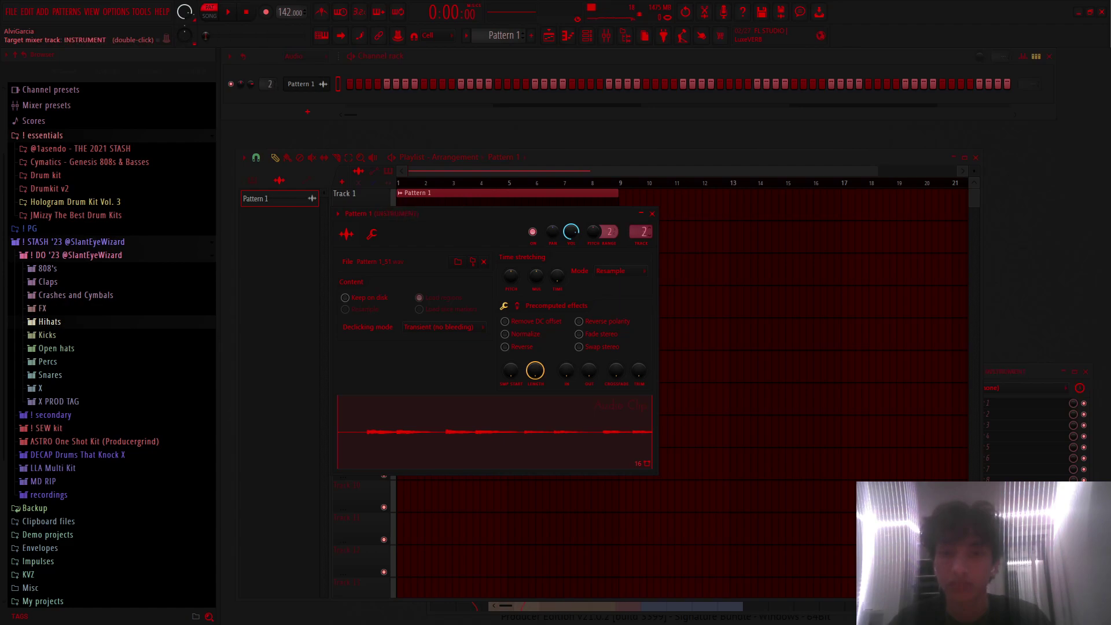
click(651, 213)
key(space)
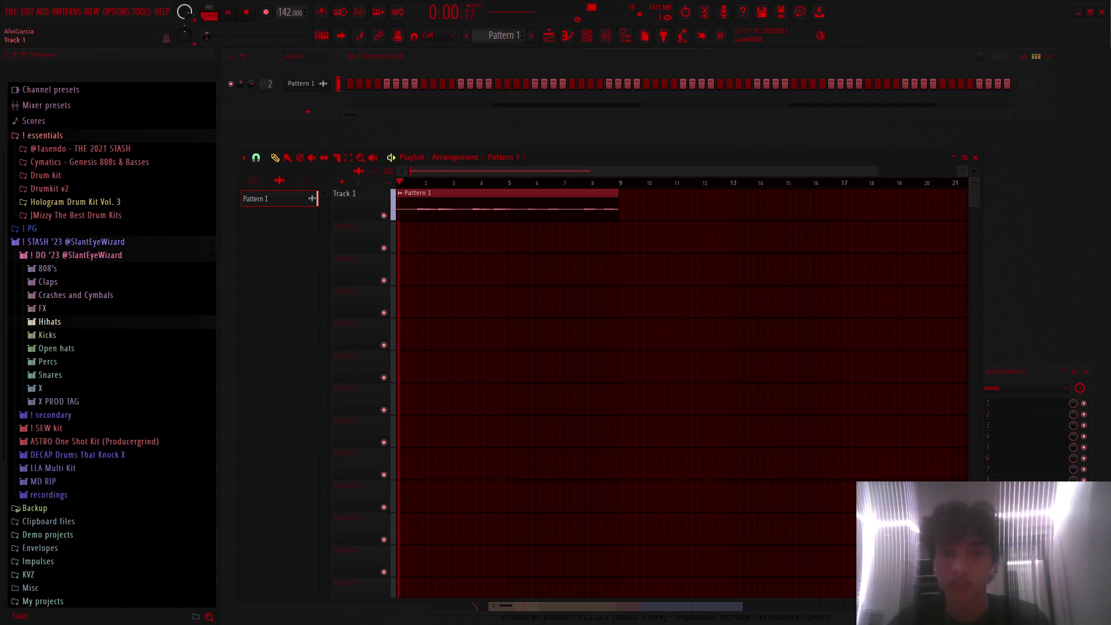
key(F9)
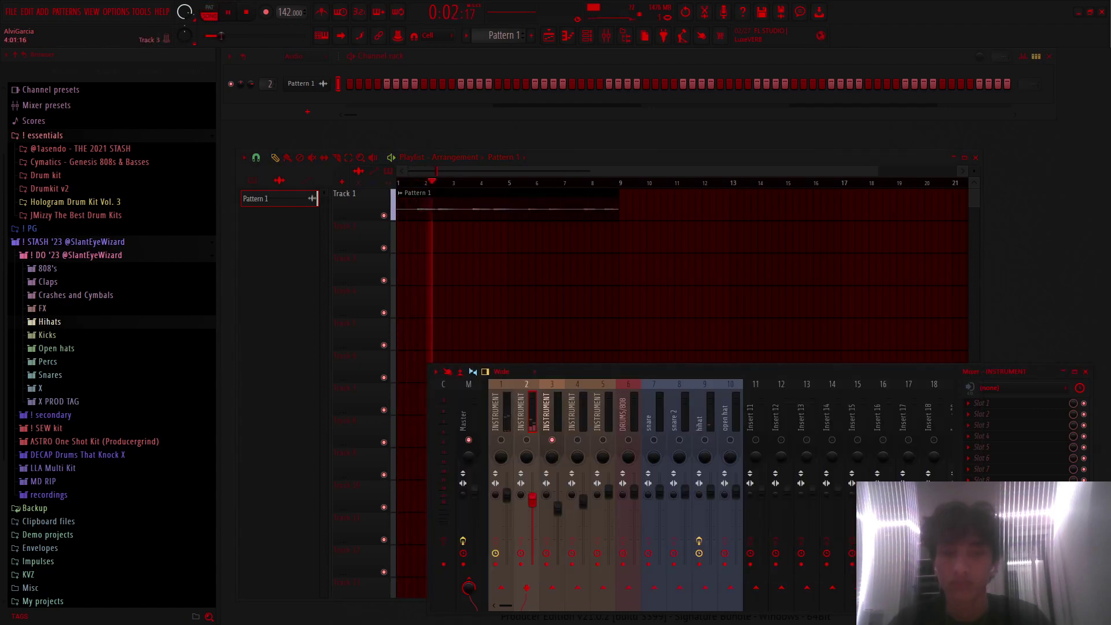
Step: Route the Pattern 1 audio clip to mixer track 3 and fill eight bars with two four-bar copies
double_click(602, 203)
key(space)
key(space)
click(651, 214)
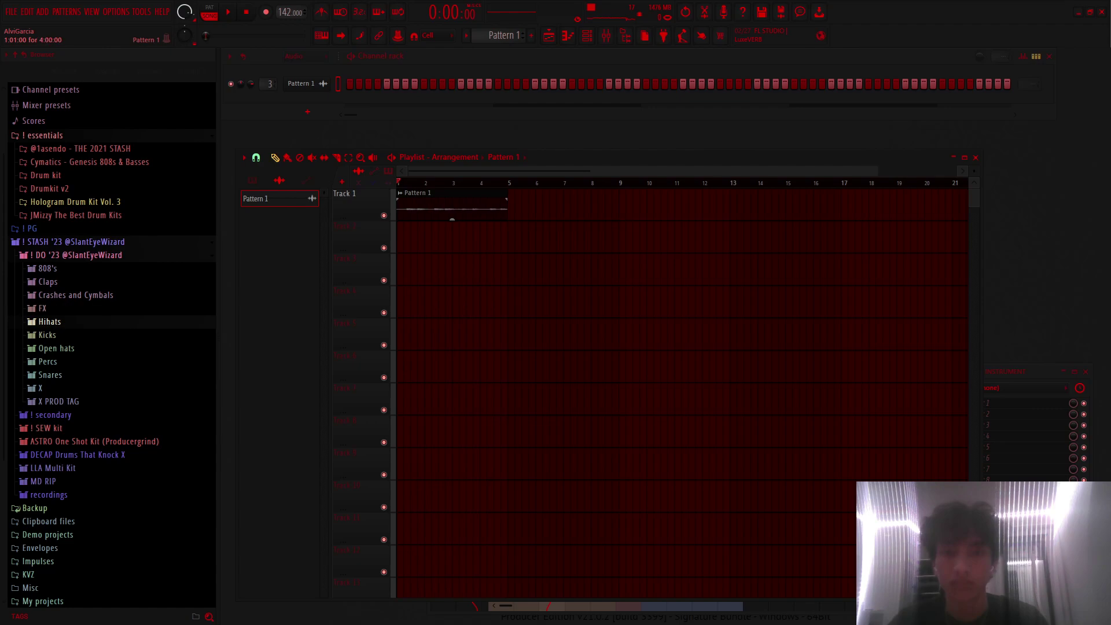
key(ctrl+a)
key(ctrl+b)
key(space)
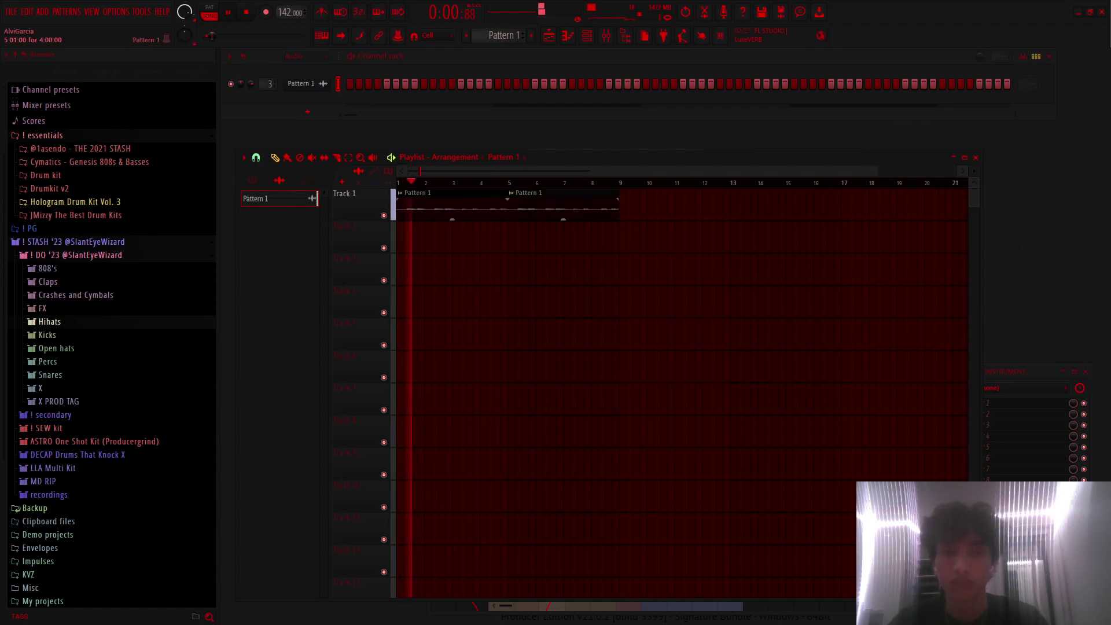
Step: Set the Pattern 1 audio clip's time-stretching mode to Stretch during playback
double_click(561, 200)
scroll(619, 271, down, 2)
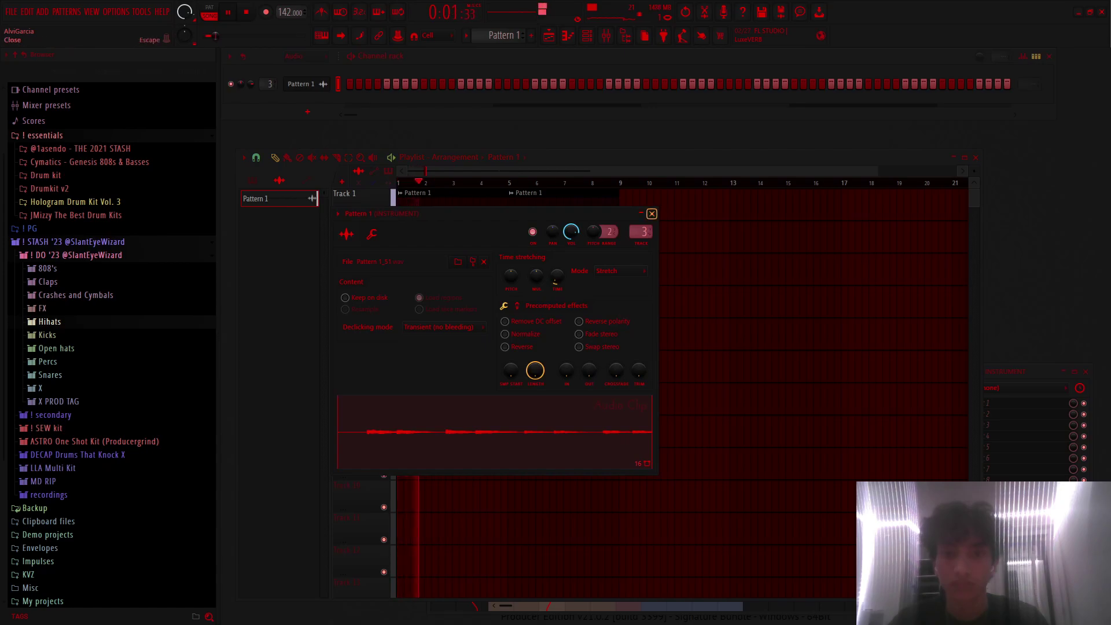
click(652, 213)
Step: Add Portal to mixer track 3, load the Start Here preset Echo Toys and set its dry/wet to 51%
key(F9)
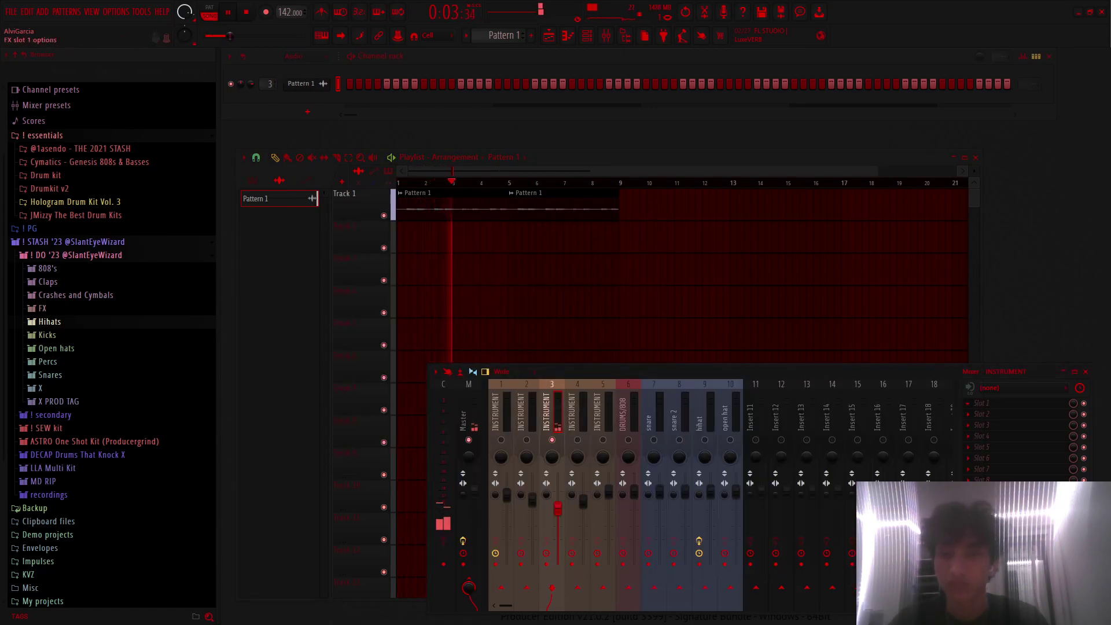
click(983, 403)
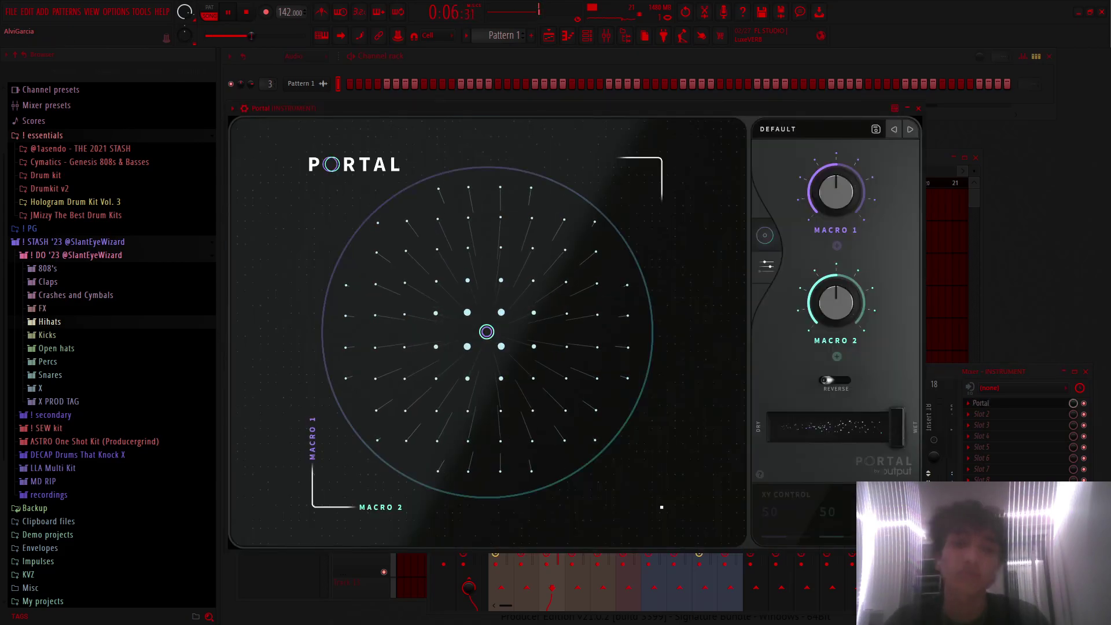
click(778, 129)
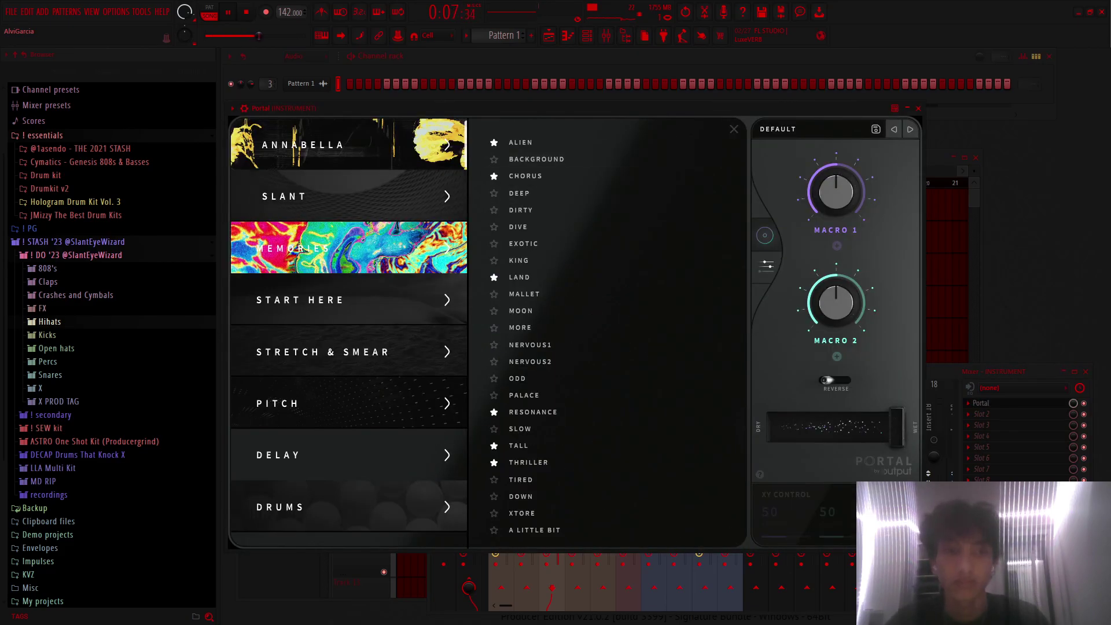
click(347, 300)
click(531, 210)
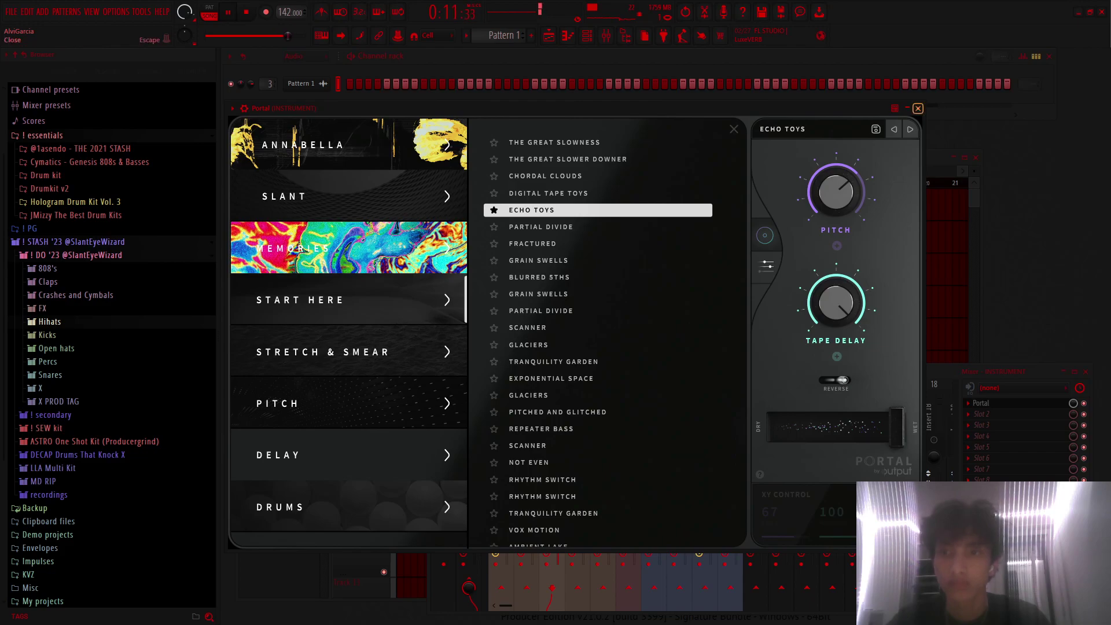
drag(895, 426, 856, 427)
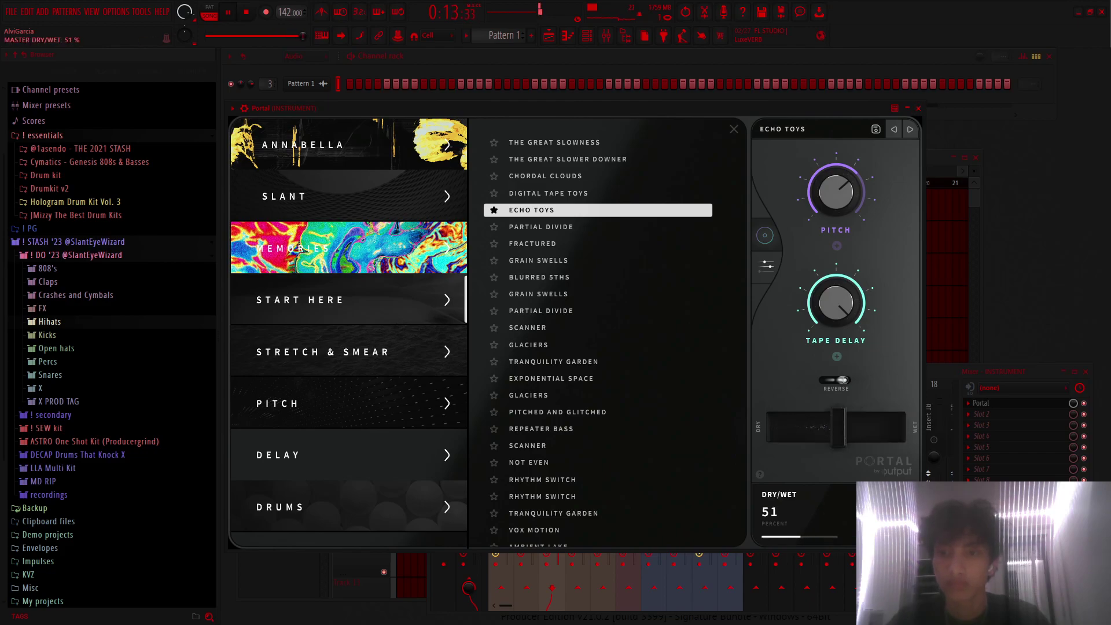
Step: Audition bars 1 to 8 with Portal and consolidate the two Pattern 1 clips into one audio clip
key(Escape)
key(F9)
key(space)
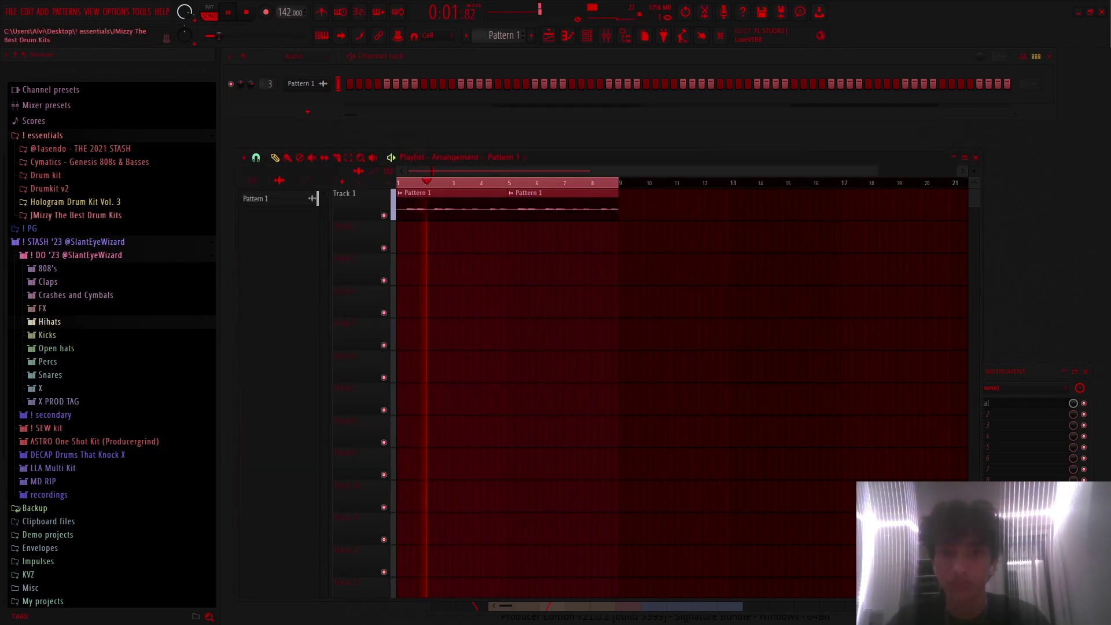
key(space)
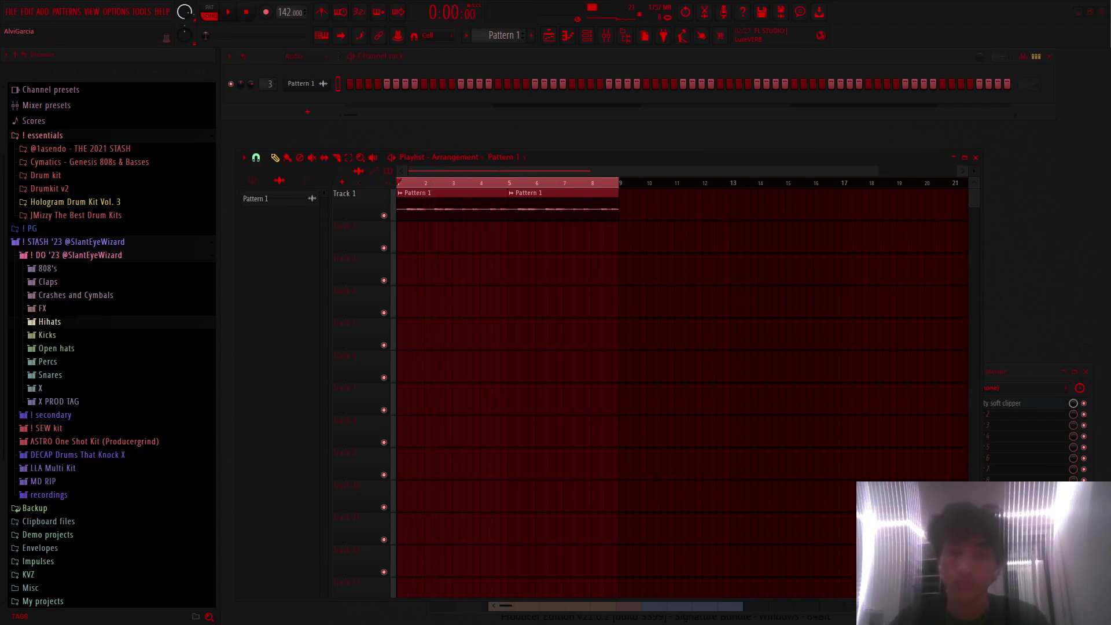
key(ctrl+alt+c)
key(F9)
click(552, 410)
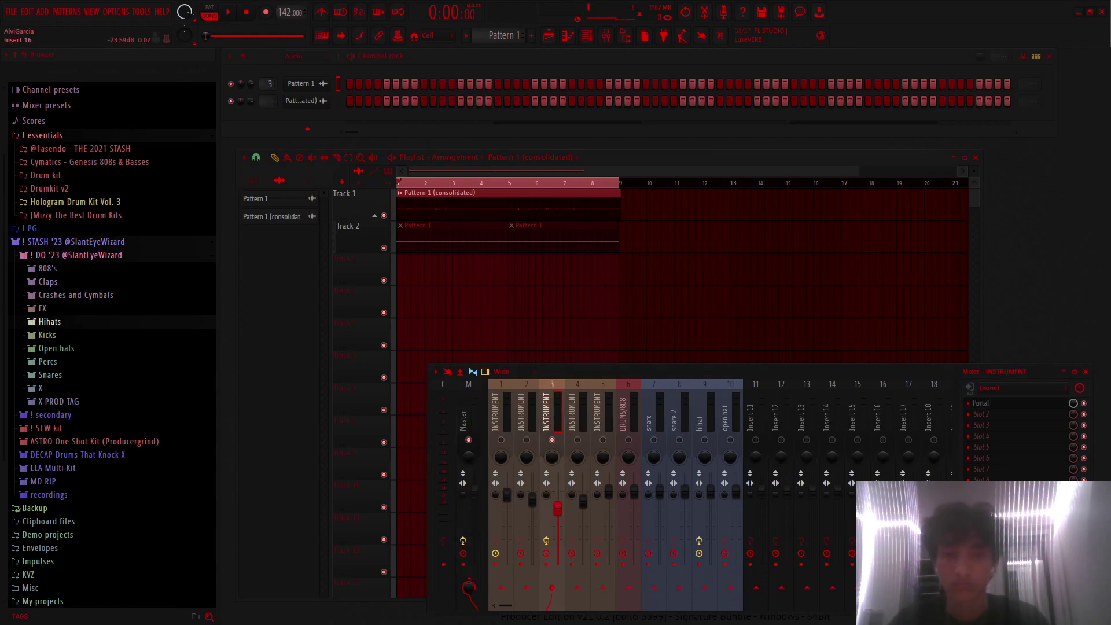
Step: Remove the original Pattern 1 audio clips from the playlist and check the consolidated clip's settings during playback
click(255, 198)
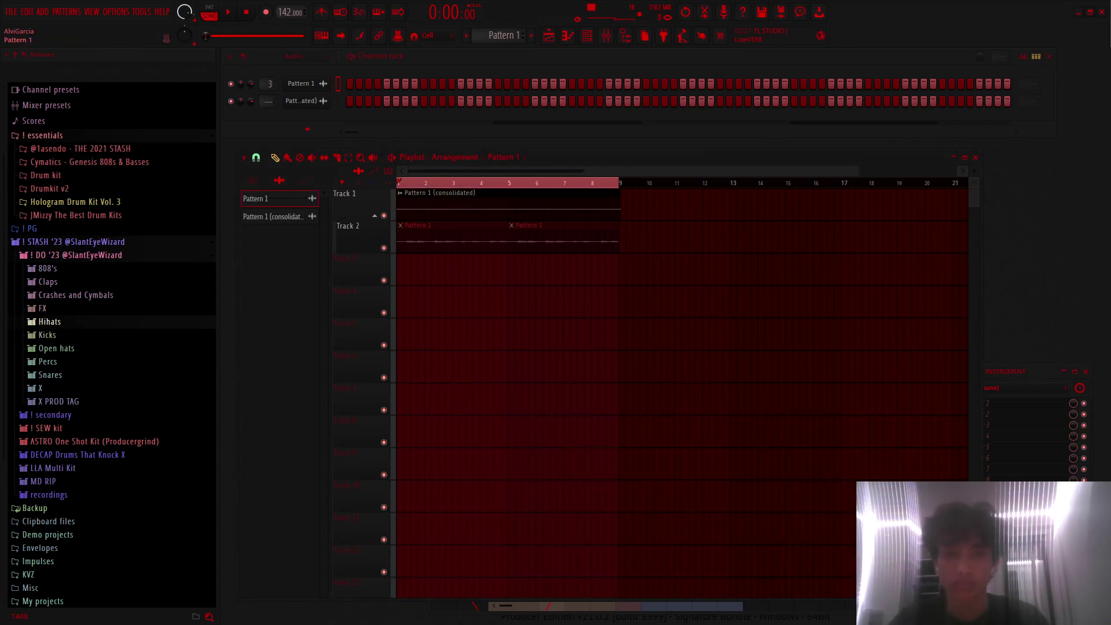
key(space)
double_click(272, 217)
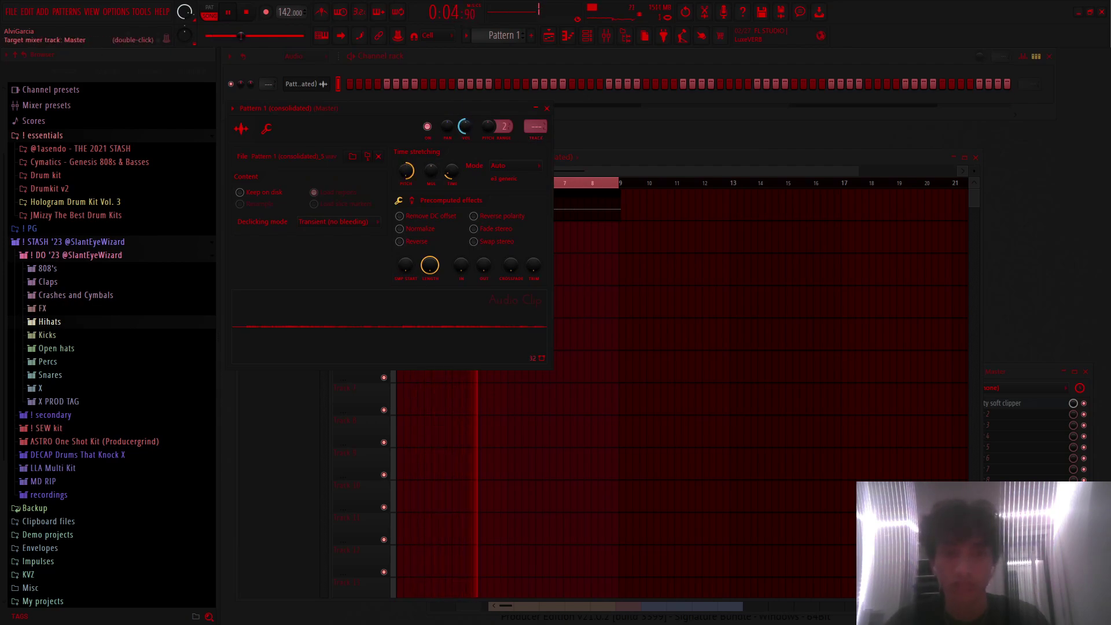
key(Escape)
key(space)
Step: Split Pattern 1 by channel and lay the instrument and drum patterns out on playlist Tracks 2 to 10
key(ctrl+z)
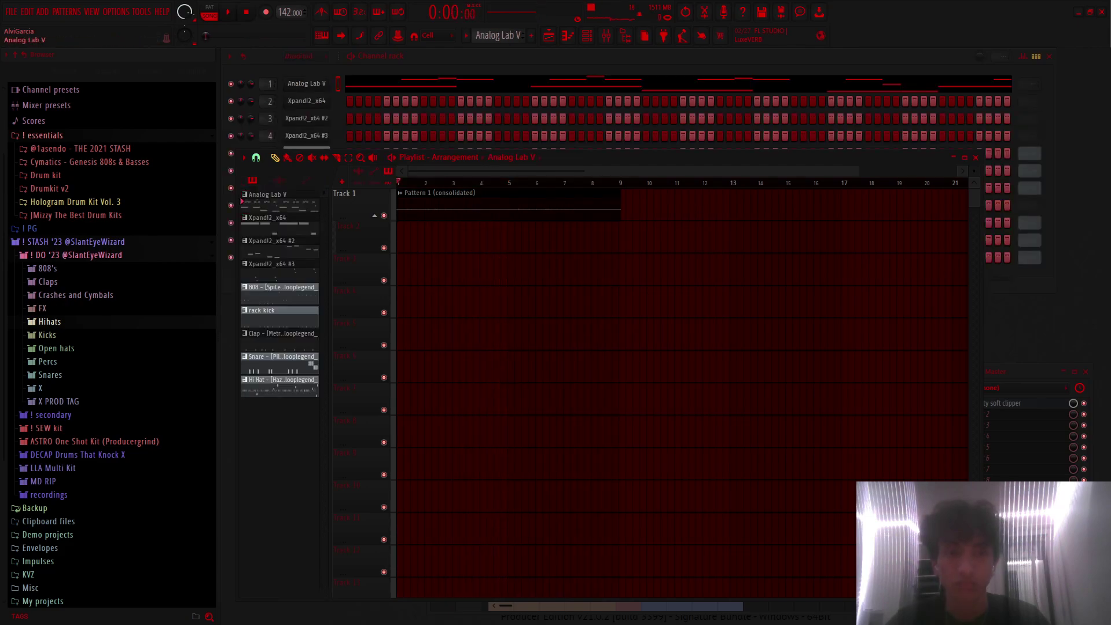
key(ctrl+z)
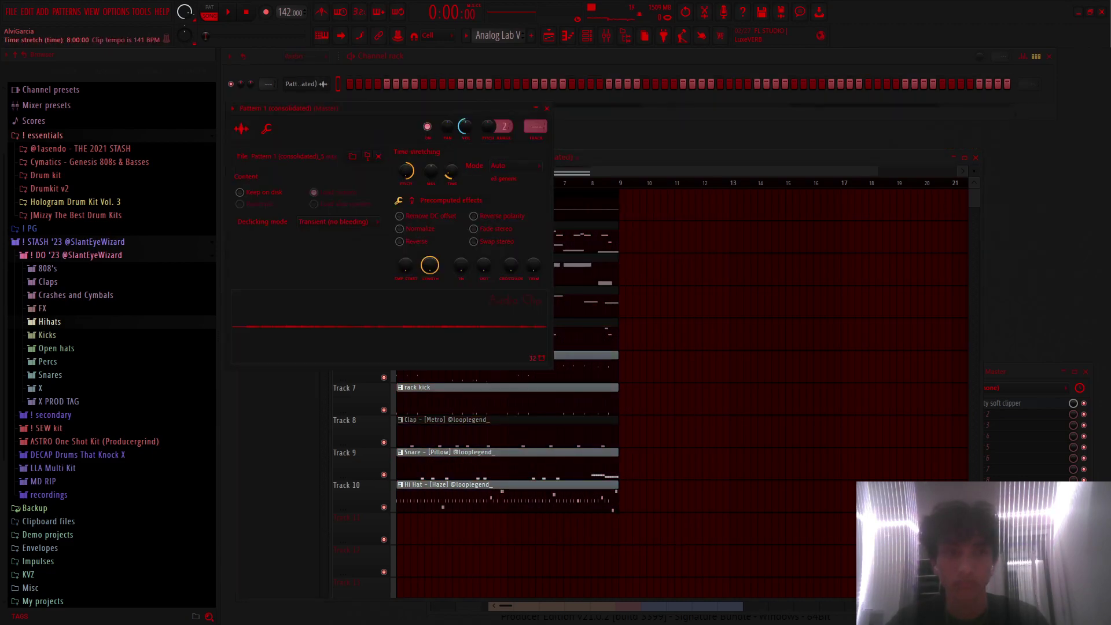
Step: Set the consolidated clip's pitch range to 12 and its time stretch to eight bars at 142 BPM
click(547, 108)
scroll(491, 220, down, 1)
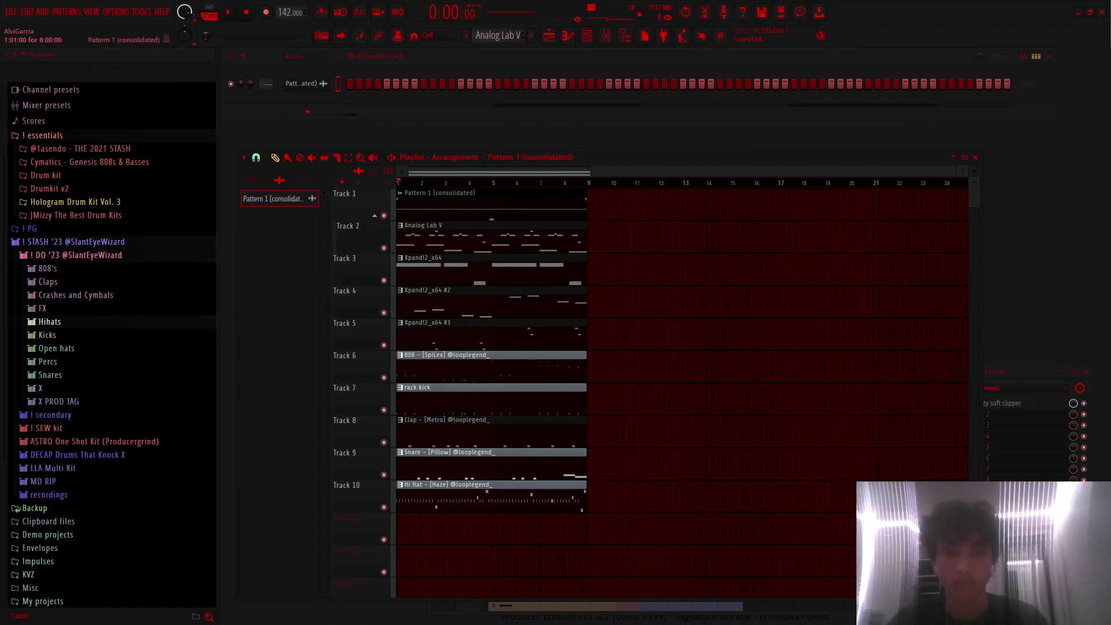
double_click(491, 219)
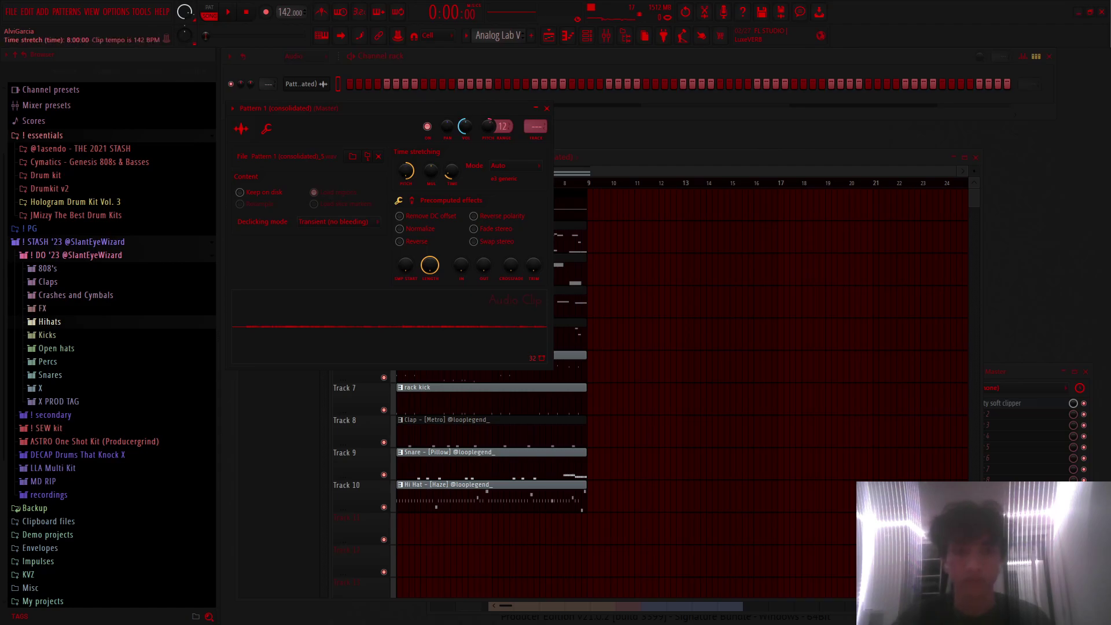
click(546, 108)
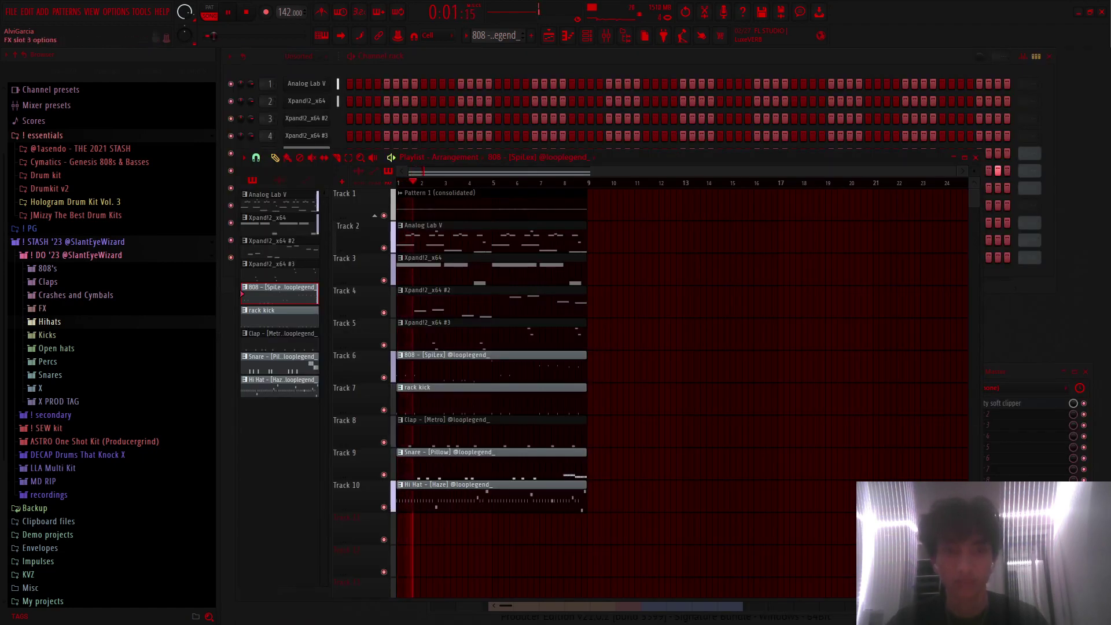
Step: Check the mixer levels during playback and solo playlist Track 1 to hear the consolidated clip alone
key(F9)
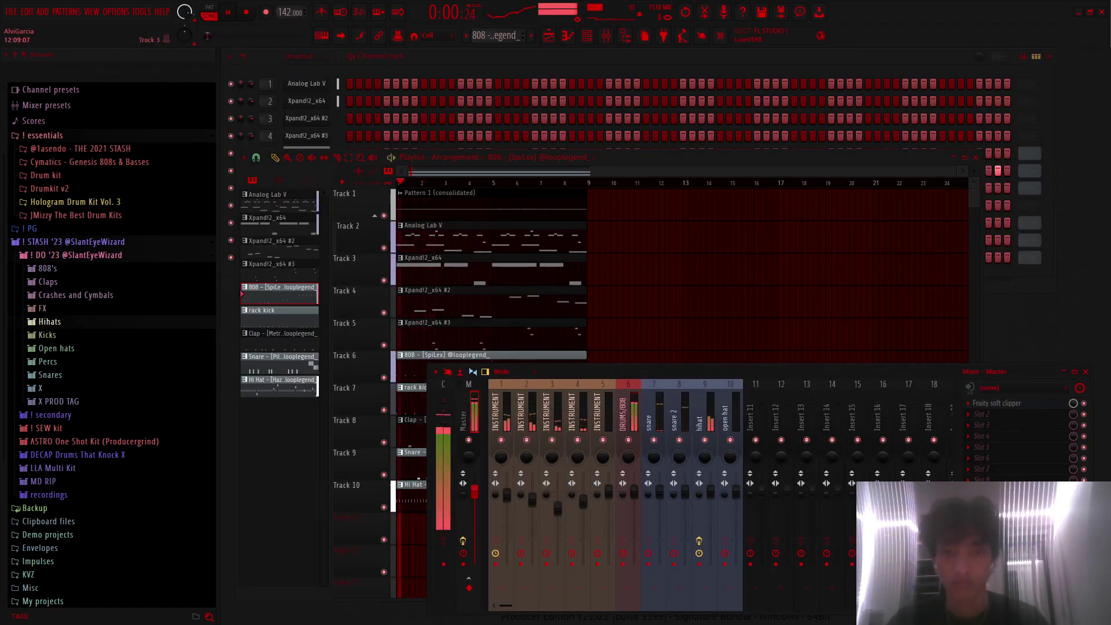
key(F9)
double_click(417, 196)
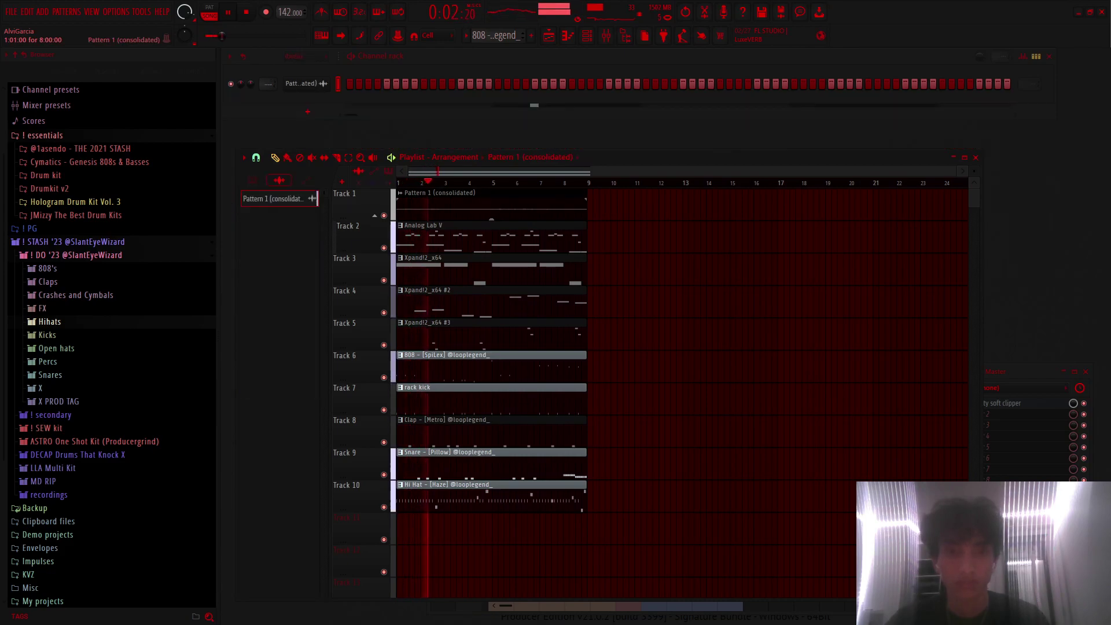
key(Escape)
ctrl+click(384, 215)
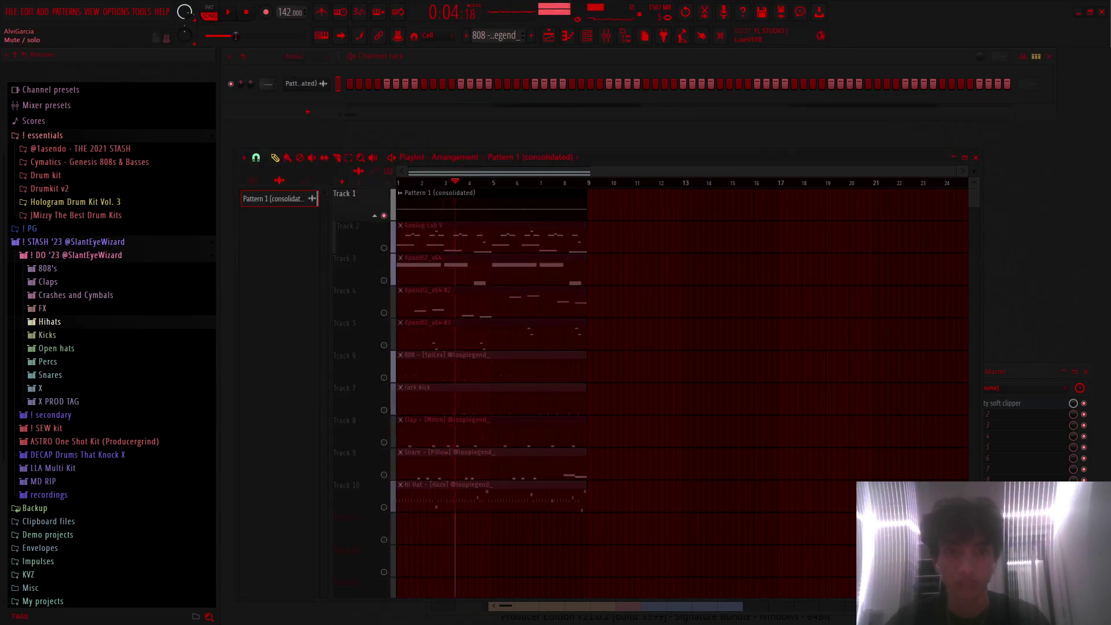